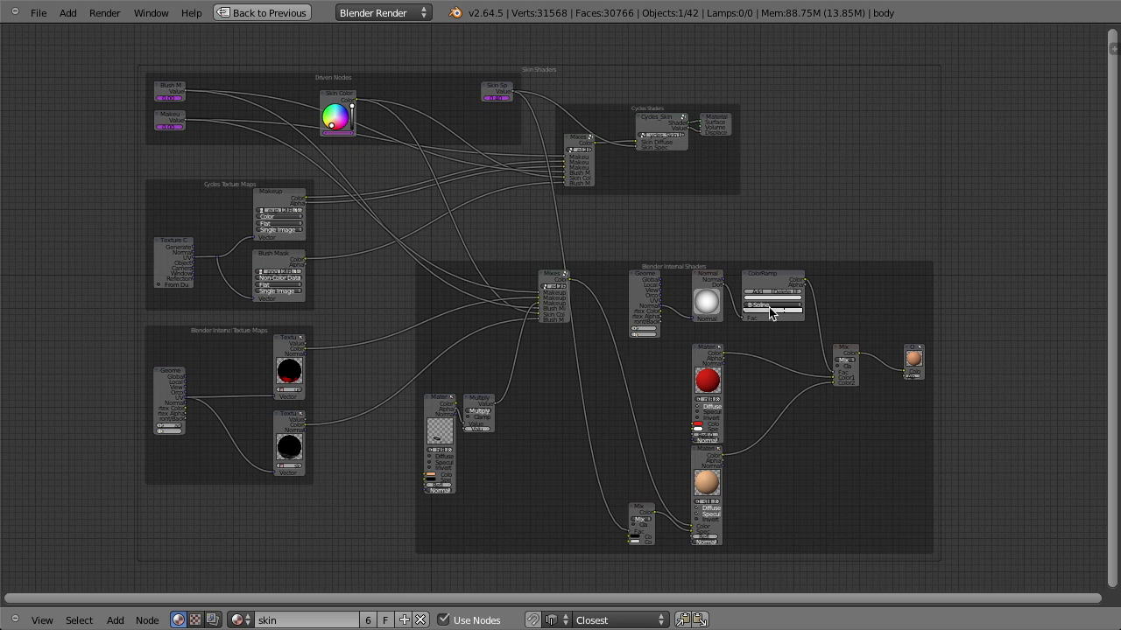
- Open the Cycles_Skin node group in the Cycles Shaders frame to examine its inner nodes, and close it again
{"action": "scroll", "coordinate": [768, 306], "scroll_direction": "up", "scroll_amount": 3}
{"action": "middle_click_drag", "start_coordinate": [723, 214], "coordinate": [561, 379]}
{"action": "scroll", "coordinate": [565, 375], "scroll_direction": "up", "scroll_amount": 4}
{"action": "left_click", "coordinate": [505, 204]}
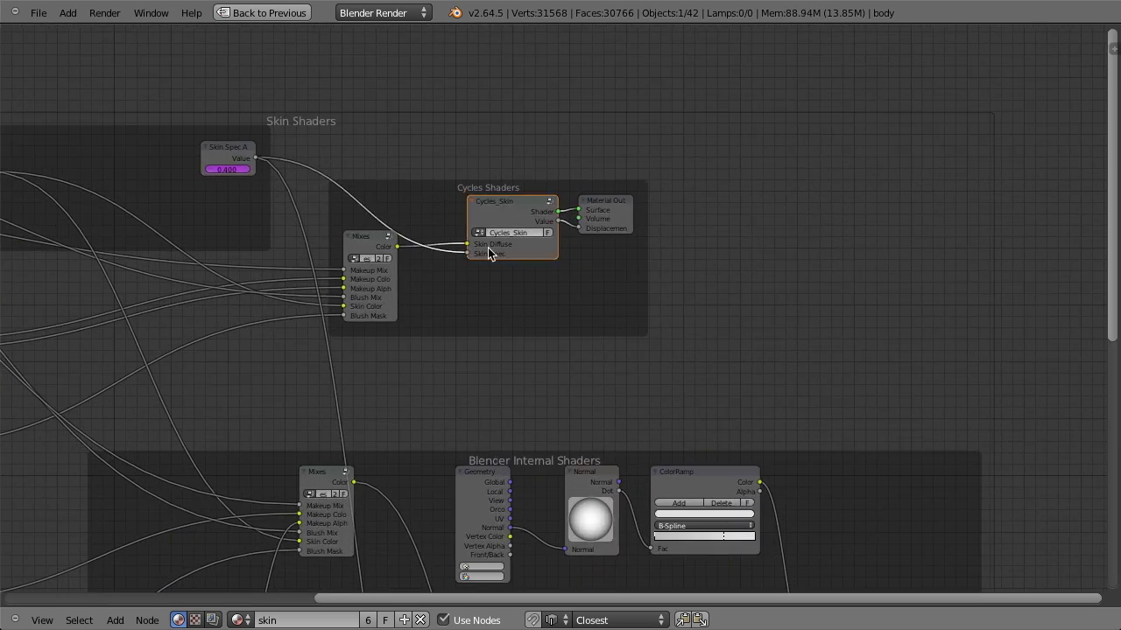
{"action": "scroll", "coordinate": [488, 263], "scroll_direction": "up", "scroll_amount": 1}
{"action": "key", "text": "Tab"}
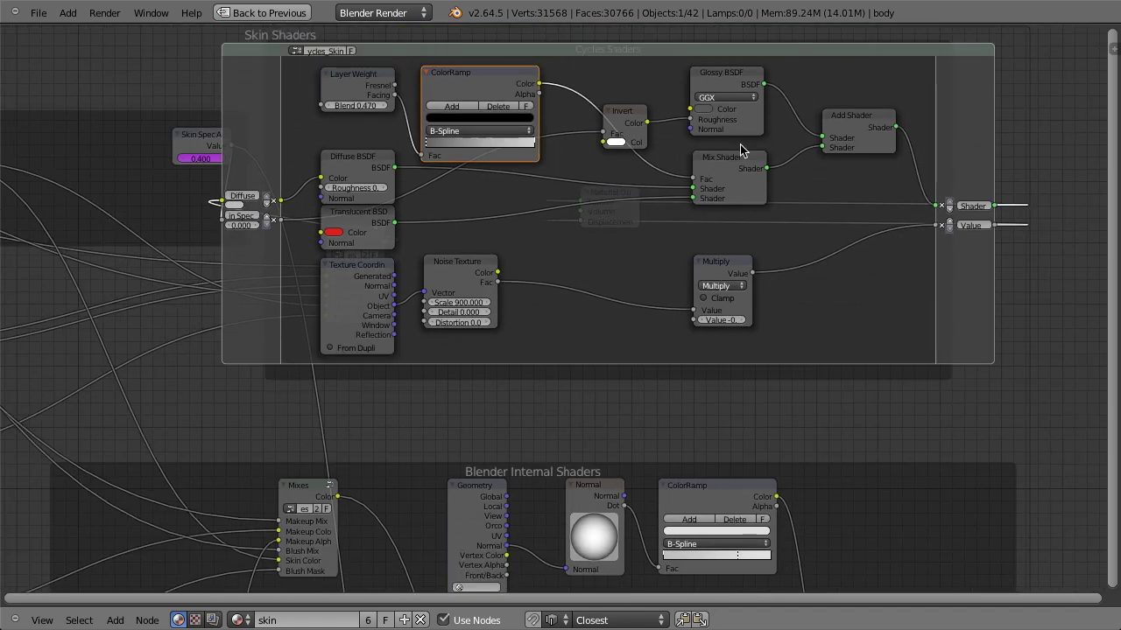
{"action": "key", "text": "Tab"}
- Examine the inside of the Mixes node group in the Cycles Shaders frame and of the one in the Blender Internal Shaders frame
{"action": "left_click", "coordinate": [353, 249]}
{"action": "key", "text": "Tab"}
{"action": "key", "text": "Tab"}
{"action": "scroll", "coordinate": [391, 290], "scroll_direction": "down", "scroll_amount": 5}
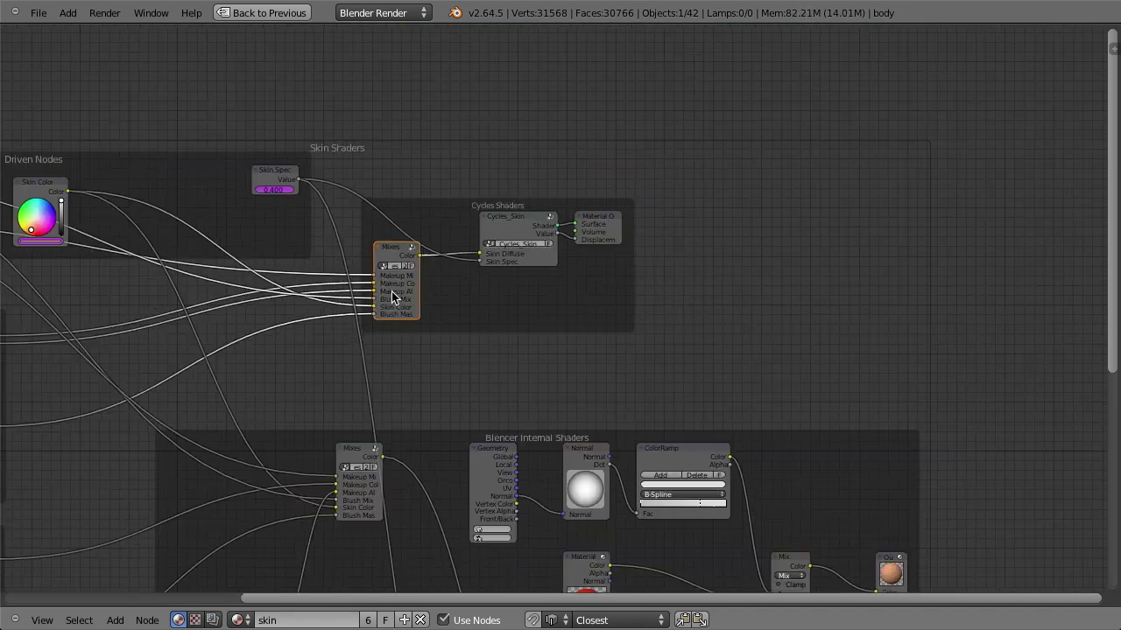
{"action": "middle_click_drag", "start_coordinate": [407, 366], "coordinate": [539, 128]}
{"action": "left_click", "coordinate": [516, 192]}
{"action": "key", "text": "Tab"}
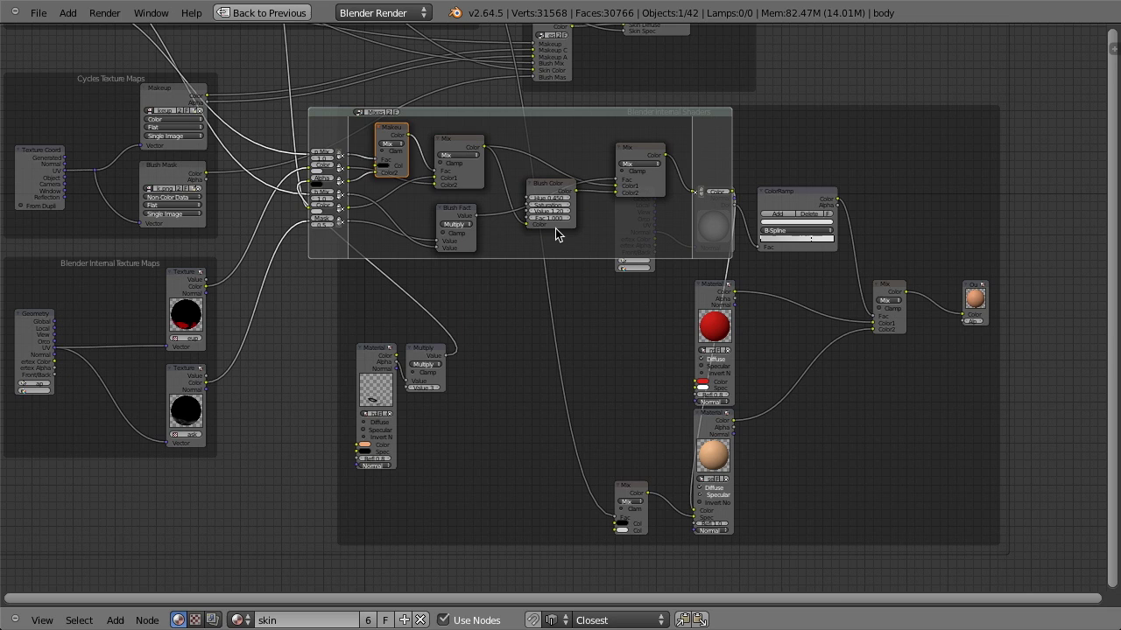
{"action": "key", "text": "Tab"}
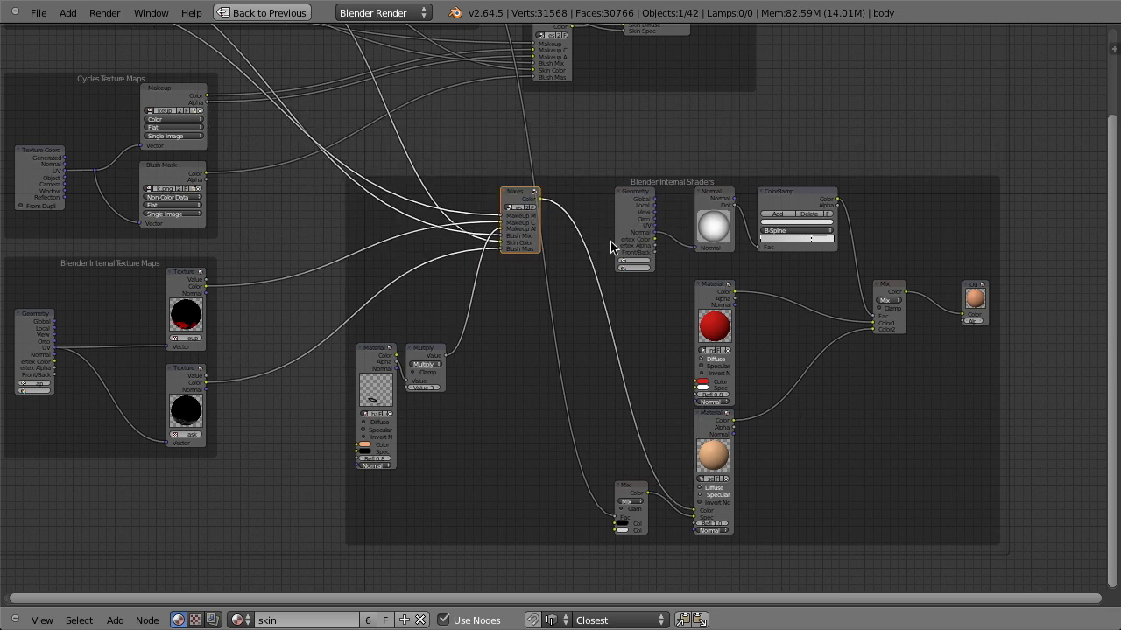
- Examine the two texture map frames, the whole skin node layout, and the nodes in the Driven Nodes frame
{"action": "middle_click_drag", "start_coordinate": [448, 309], "coordinate": [670, 391]}
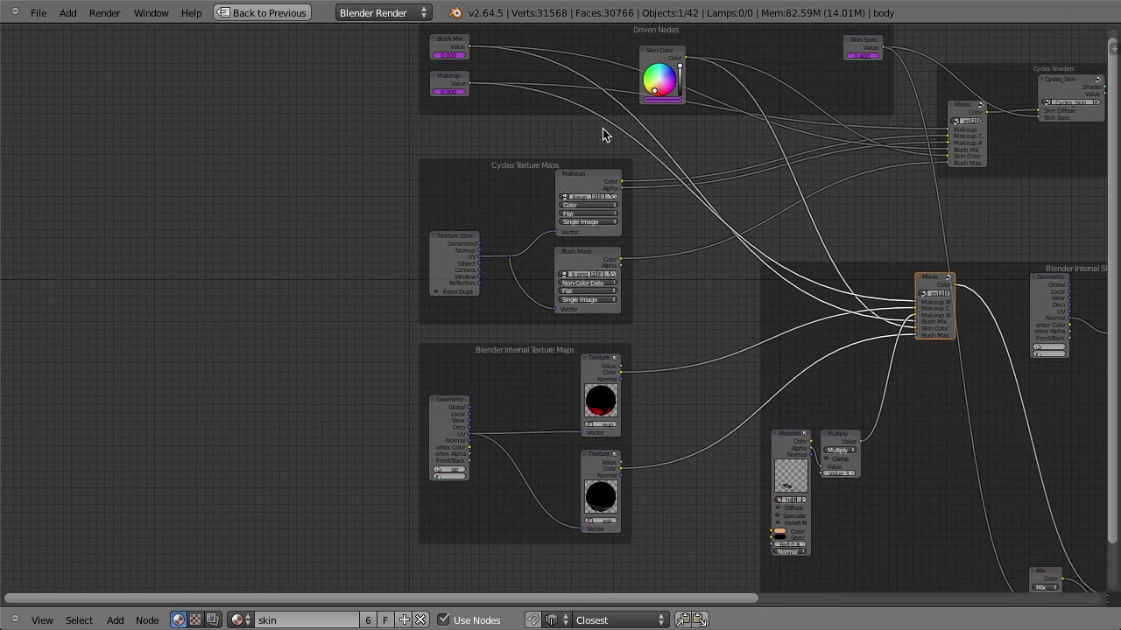
{"action": "middle_click_drag", "start_coordinate": [603, 129], "coordinate": [392, 255]}
{"action": "scroll", "coordinate": [572, 262], "scroll_direction": "down", "scroll_amount": 1}
{"action": "middle_click_drag", "start_coordinate": [610, 323], "coordinate": [520, 264]}
{"action": "scroll", "coordinate": [522, 264], "scroll_direction": "down", "scroll_amount": 1}
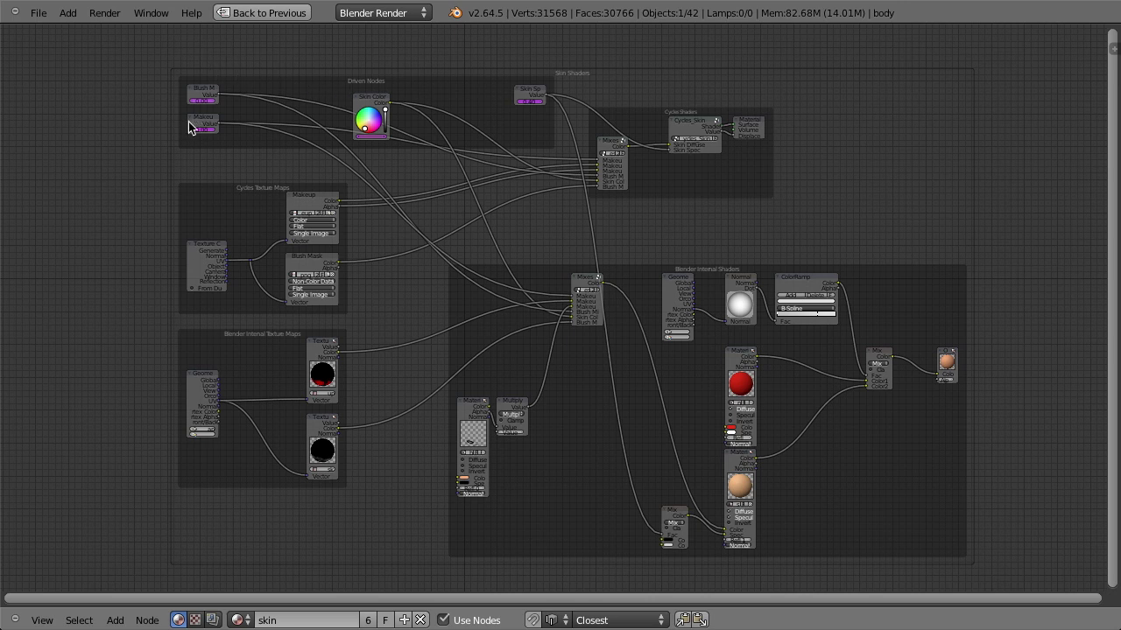
{"action": "scroll", "coordinate": [365, 114], "scroll_direction": "up", "scroll_amount": 1}
{"action": "scroll", "coordinate": [365, 114], "scroll_direction": "up", "scroll_amount": 1}
{"action": "middle_click_drag", "start_coordinate": [365, 114], "coordinate": [623, 314]}
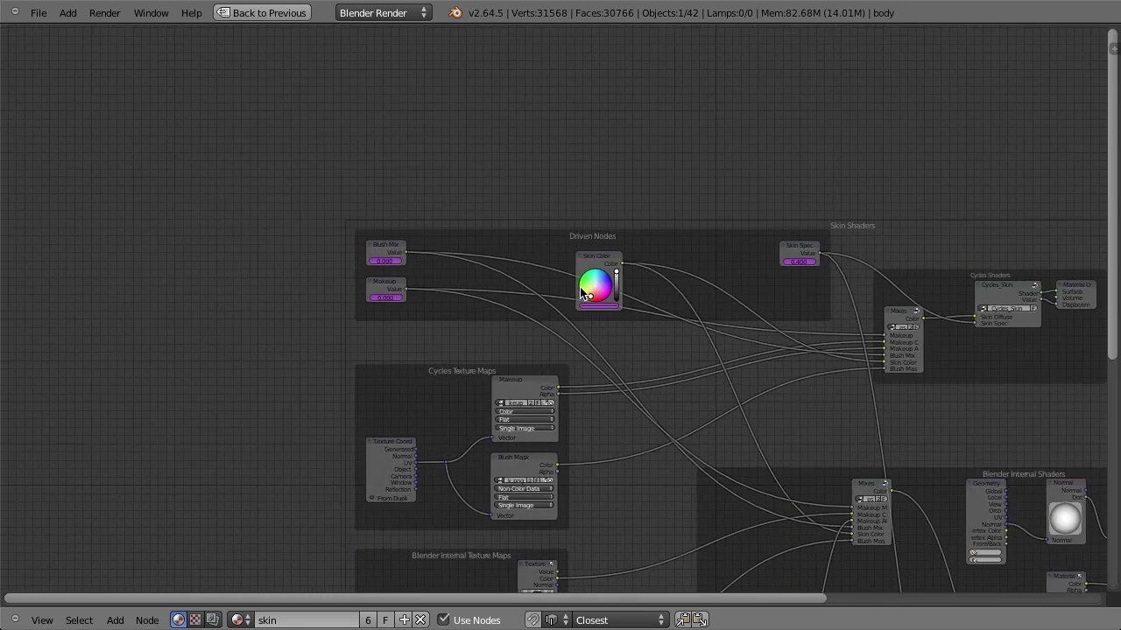
{"action": "scroll", "coordinate": [539, 282], "scroll_direction": "up", "scroll_amount": 3}
{"action": "middle_click_drag", "start_coordinate": [539, 282], "coordinate": [417, 261]}
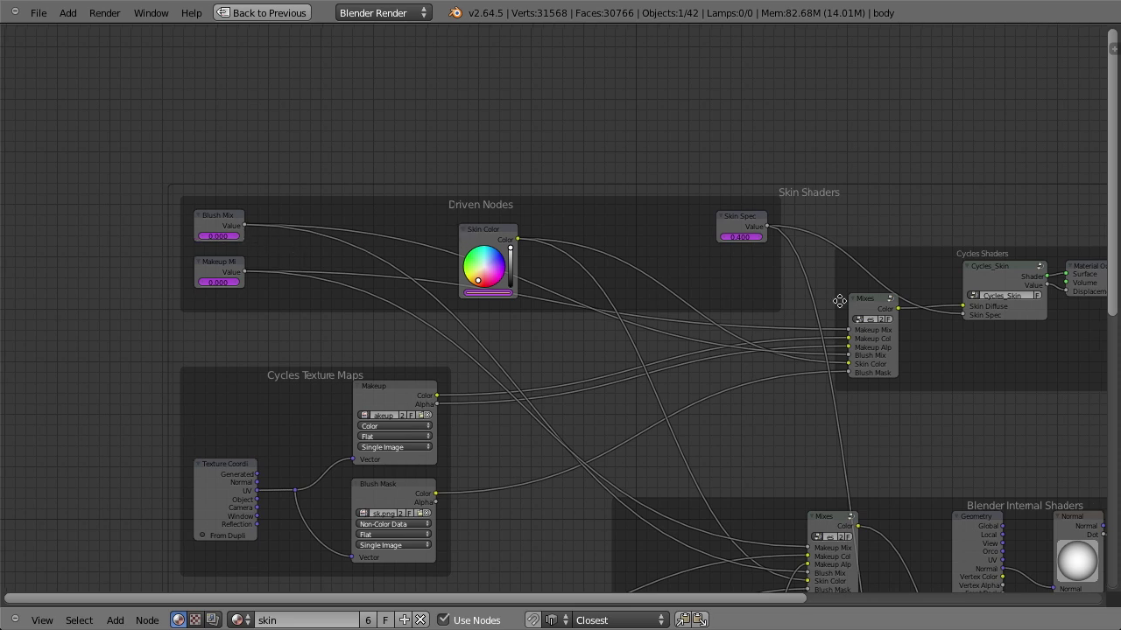
- Follow the links from the driven values and the Cycles and Blender Internal texture maps to the shader frames
{"action": "middle_click_drag", "start_coordinate": [1104, 314], "coordinate": [635, 213]}
{"action": "middle_click_drag", "start_coordinate": [486, 236], "coordinate": [658, 172]}
{"action": "middle_click_drag", "start_coordinate": [156, 380], "coordinate": [831, 278]}
{"action": "middle_click_drag", "start_coordinate": [632, 186], "coordinate": [594, 358]}
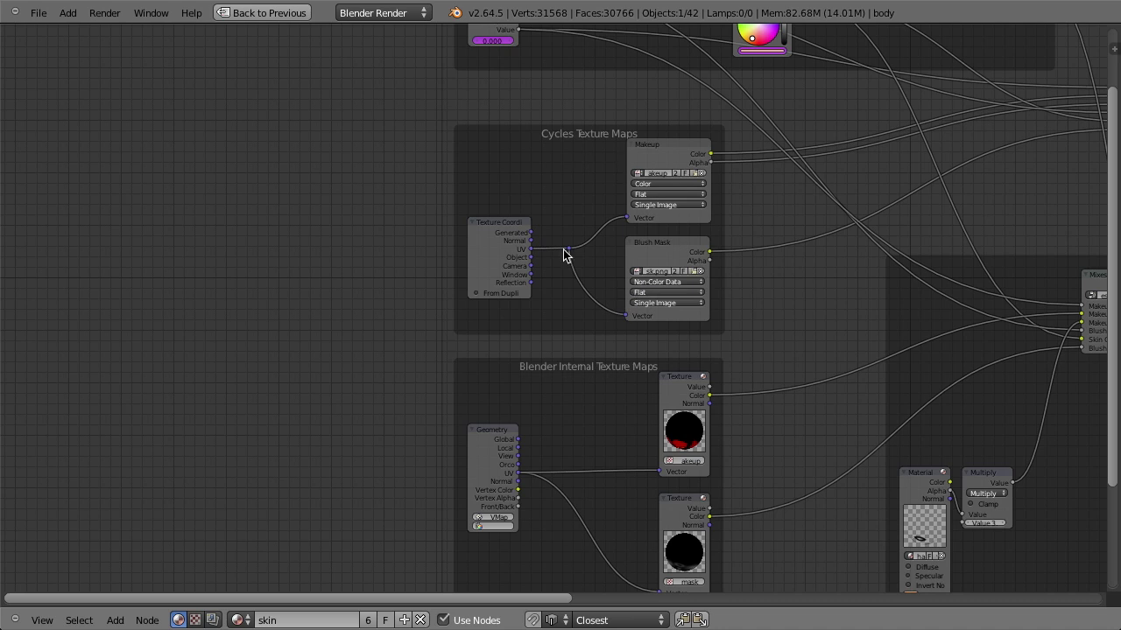
{"action": "scroll", "coordinate": [578, 252], "scroll_direction": "down", "scroll_amount": 4}
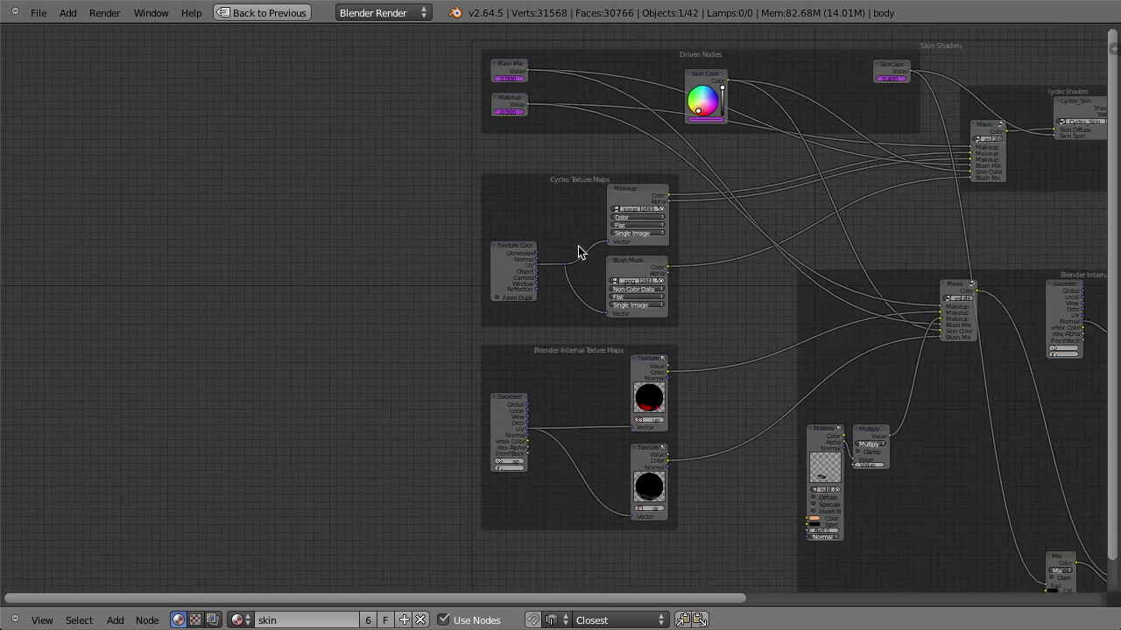
{"action": "middle_click_drag", "start_coordinate": [857, 320], "coordinate": [581, 274]}
{"action": "scroll", "coordinate": [674, 318], "scroll_direction": "down", "scroll_amount": 1}
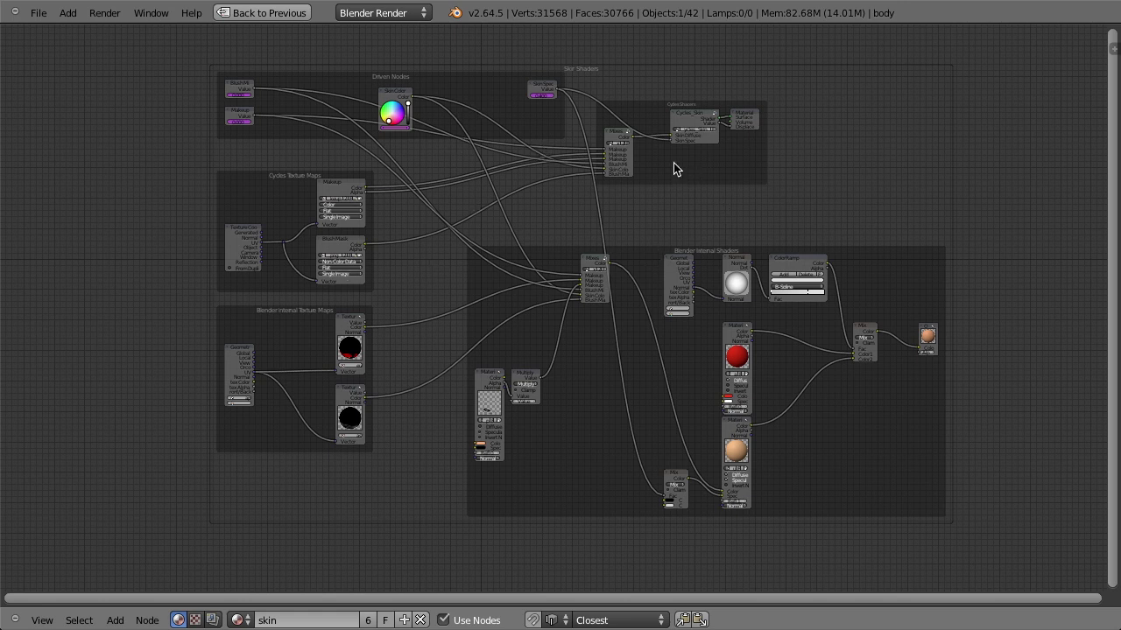
- Try to move the Mixes, Cycles_Skin and Material Output nodes together by selecting each one inside the Cycles Shaders frame
{"action": "left_click", "coordinate": [643, 106]}
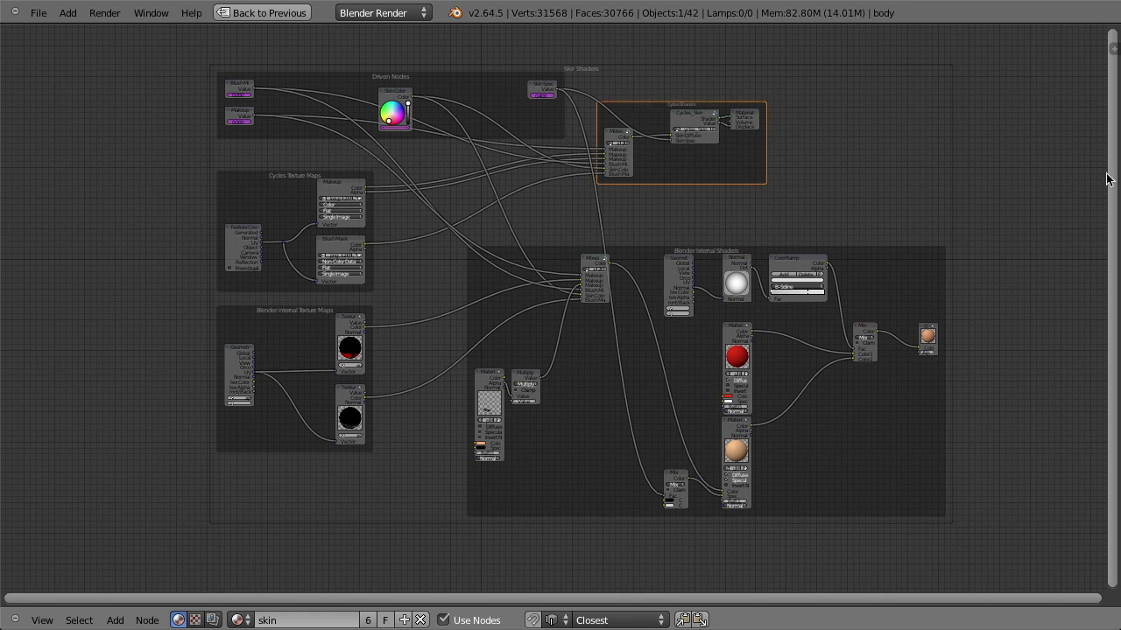
{"action": "key", "text": "a"}
{"action": "left_click", "coordinate": [619, 142]}
{"action": "left_click", "coordinate": [710, 124], "text": "shift"}
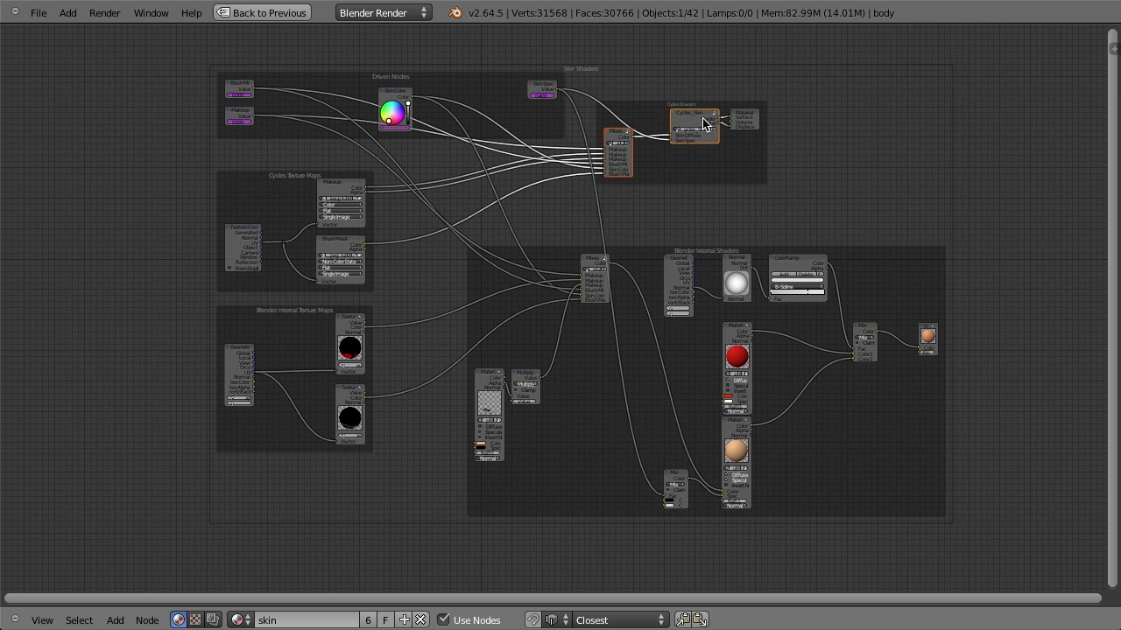
{"action": "left_click", "coordinate": [744, 120], "text": "shift"}
{"action": "key", "text": "g"}
{"action": "right_click", "coordinate": [807, 120]}
{"action": "key", "text": "a"}
- Try to move the Cycles Shaders frame and the Blender Internal Shaders frame together with the nodes they contain
{"action": "left_click", "coordinate": [639, 114]}
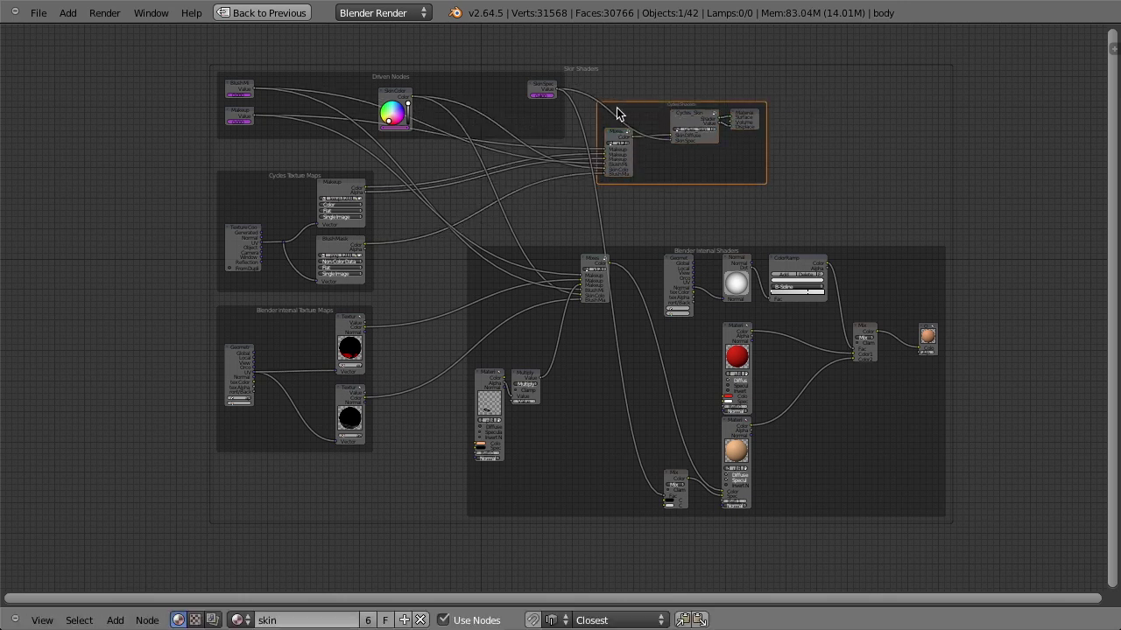
{"action": "key", "text": "g"}
{"action": "key", "text": "Escape"}
{"action": "left_click", "coordinate": [869, 260]}
{"action": "key", "text": "g"}
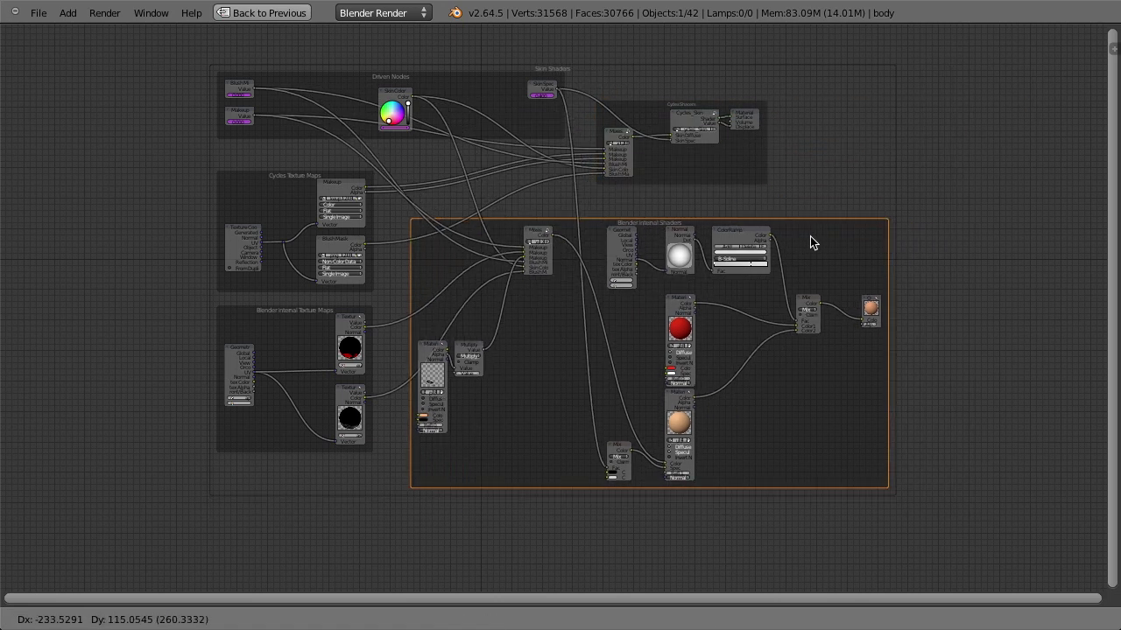
{"action": "left_click", "coordinate": [825, 307]}
{"action": "scroll", "coordinate": [823, 304], "scroll_direction": "down", "scroll_amount": 1}
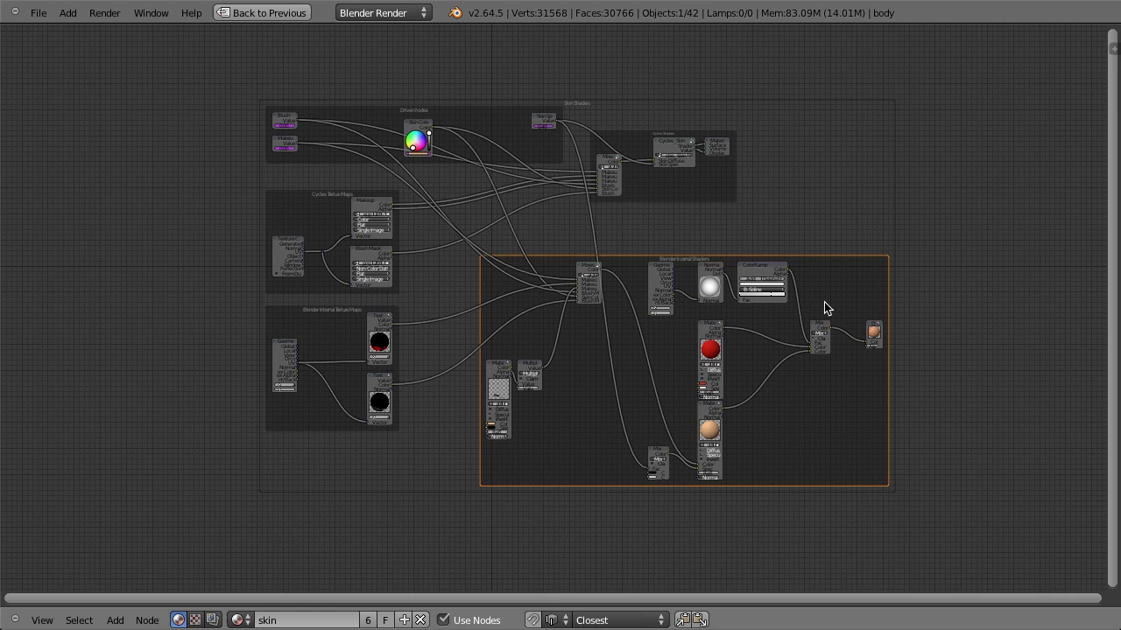
{"action": "middle_click_drag", "start_coordinate": [824, 304], "coordinate": [772, 226]}
{"action": "middle_click_drag", "start_coordinate": [701, 197], "coordinate": [717, 268]}
{"action": "key", "text": "a"}
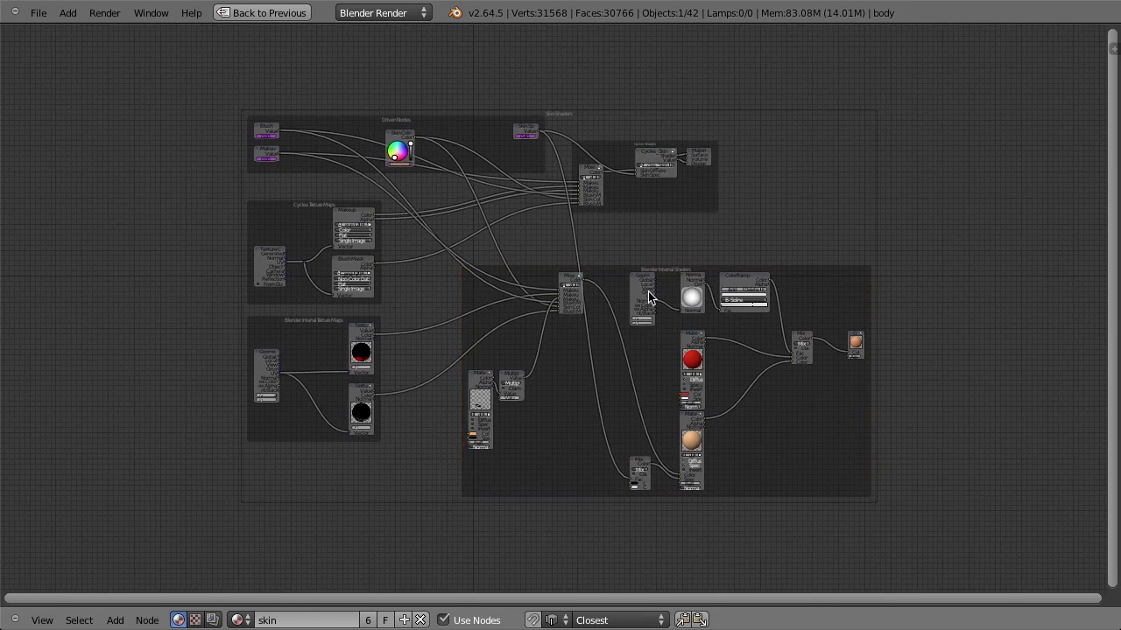
- Try to move the outer Skin Shaders frame with all the frames and nodes nested inside it
{"action": "left_click", "coordinate": [574, 117]}
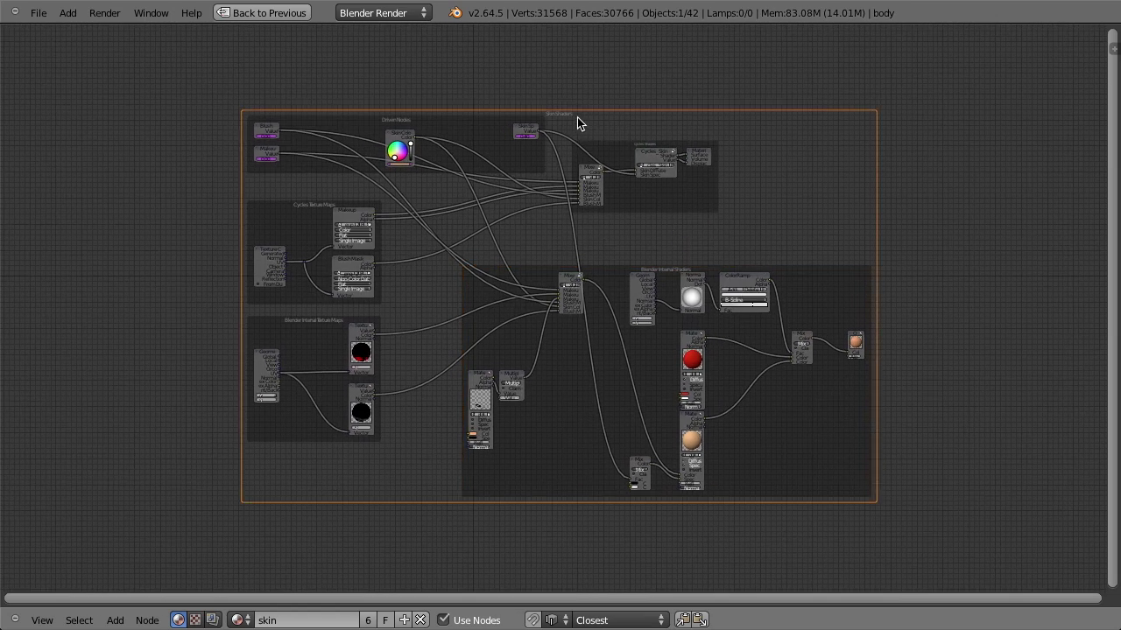
{"action": "key", "text": "g"}
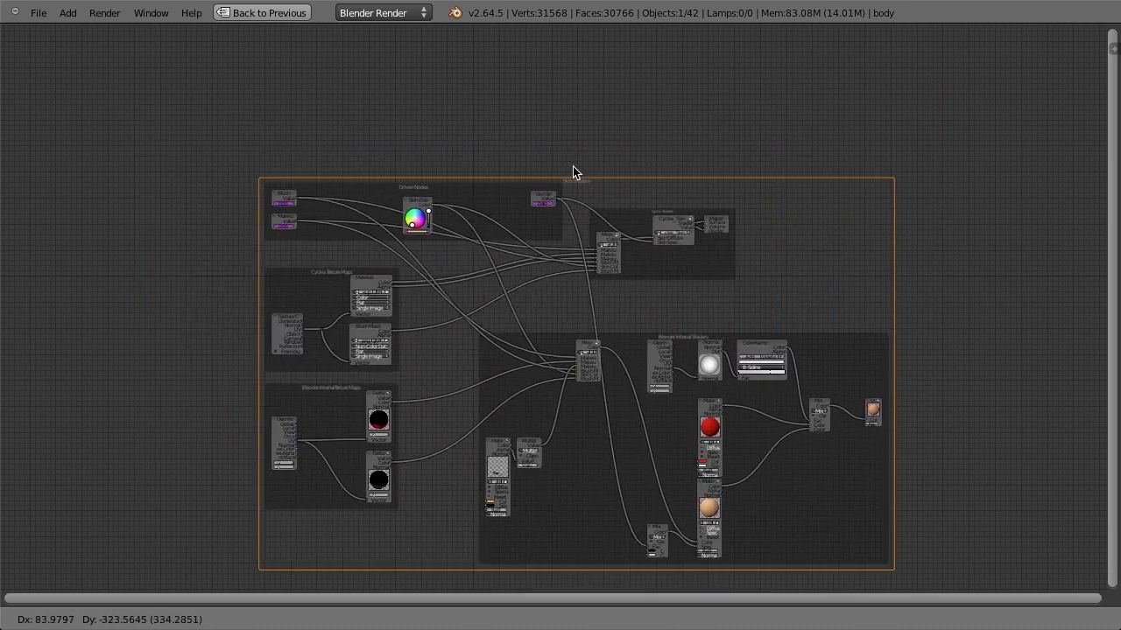
{"action": "right_click", "coordinate": [572, 167]}
{"action": "scroll", "coordinate": [552, 244], "scroll_direction": "down", "scroll_amount": 3}
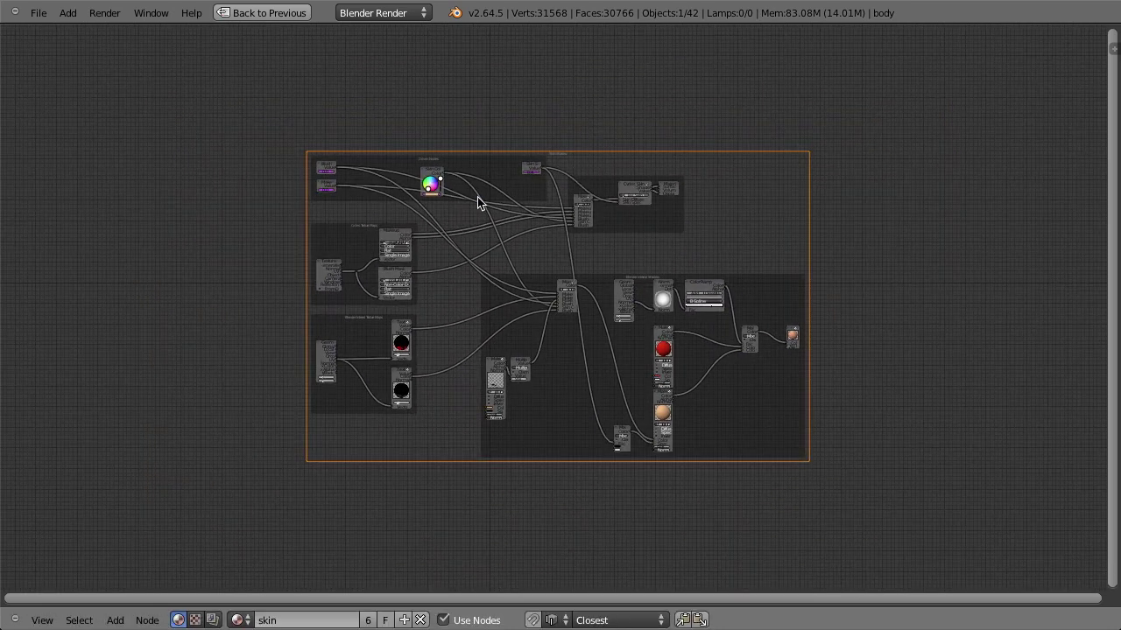
{"action": "scroll", "coordinate": [594, 308], "scroll_direction": "down", "scroll_amount": 1}
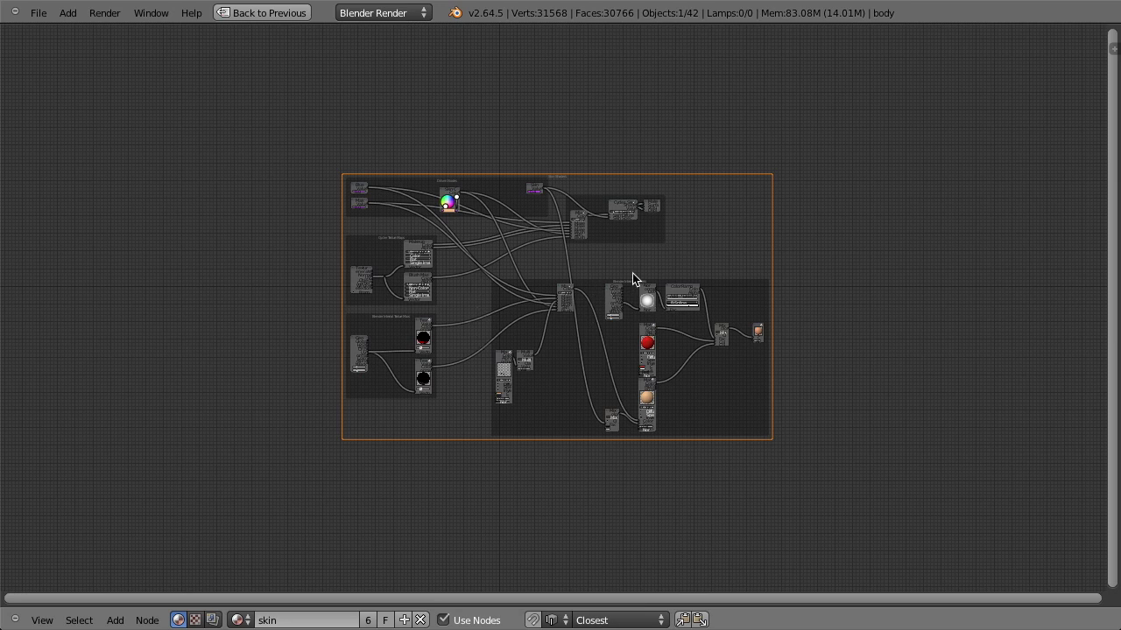
{"action": "key", "text": "g"}
{"action": "right_click", "coordinate": [530, 287]}
{"action": "scroll", "coordinate": [546, 274], "scroll_direction": "up", "scroll_amount": 1}
{"action": "scroll", "coordinate": [546, 279], "scroll_direction": "up", "scroll_amount": 3}
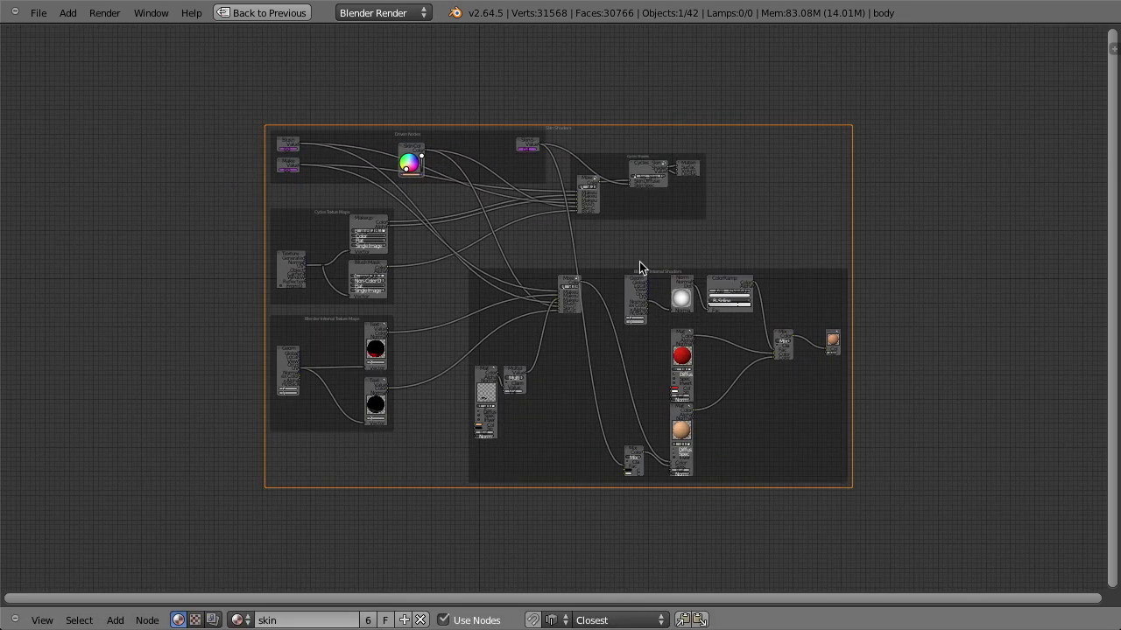
- Try to shift the Blender Internal Shaders and Cycles Shaders frames individually within the Skin Shaders frame
{"action": "right_click", "coordinate": [559, 251]}
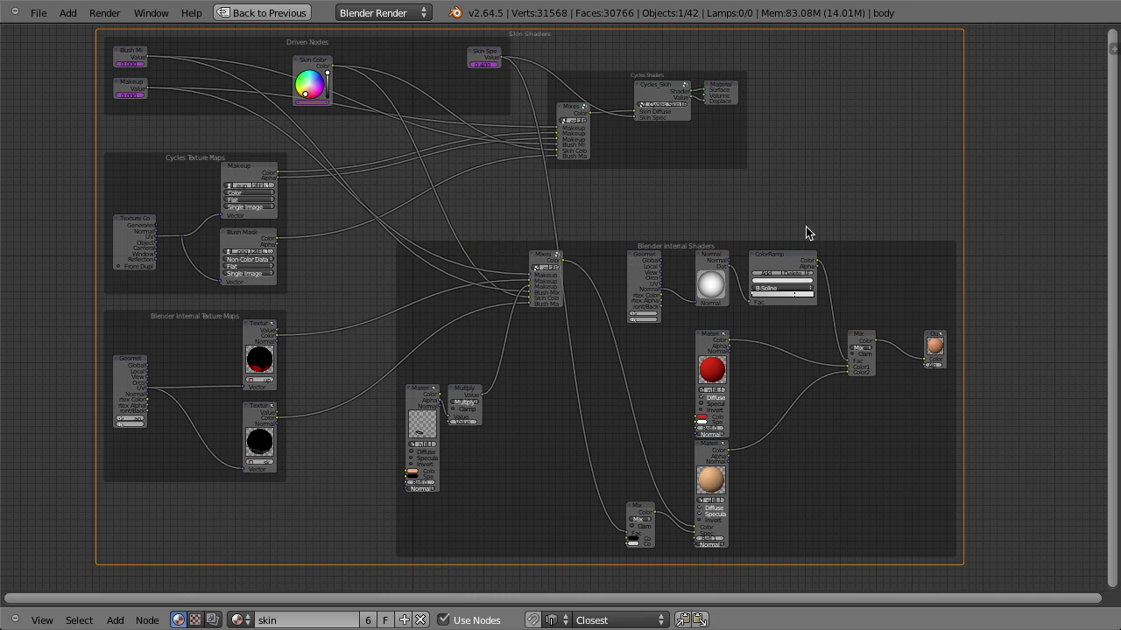
{"action": "right_click", "coordinate": [836, 245]}
{"action": "key", "text": "g"}
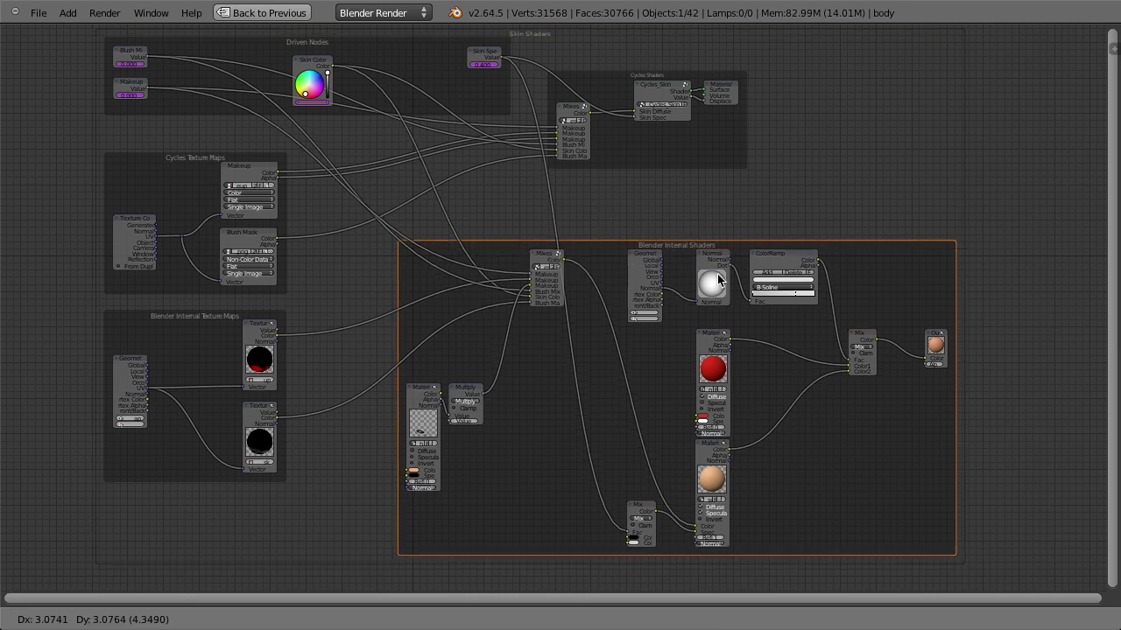
{"action": "left_click", "coordinate": [741, 246]}
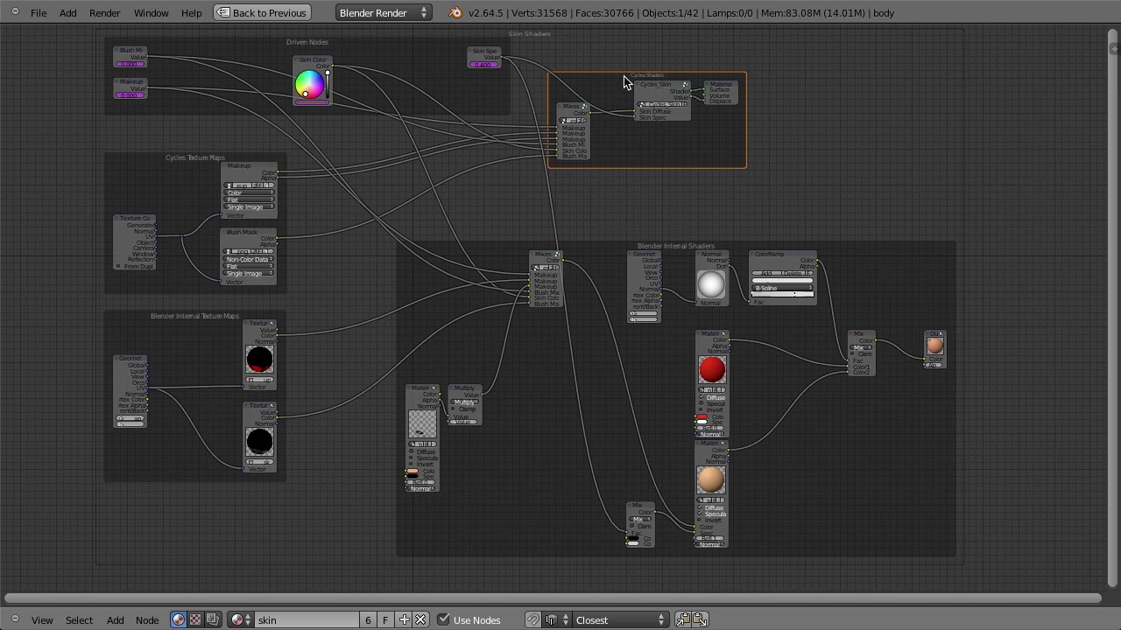
{"action": "key", "text": "g"}
{"action": "right_click", "coordinate": [707, 95]}
- Try to move the Driven Nodes frame within the Skin Shaders frame, and clear the selection
{"action": "middle_click_drag", "start_coordinate": [789, 103], "coordinate": [748, 147]}
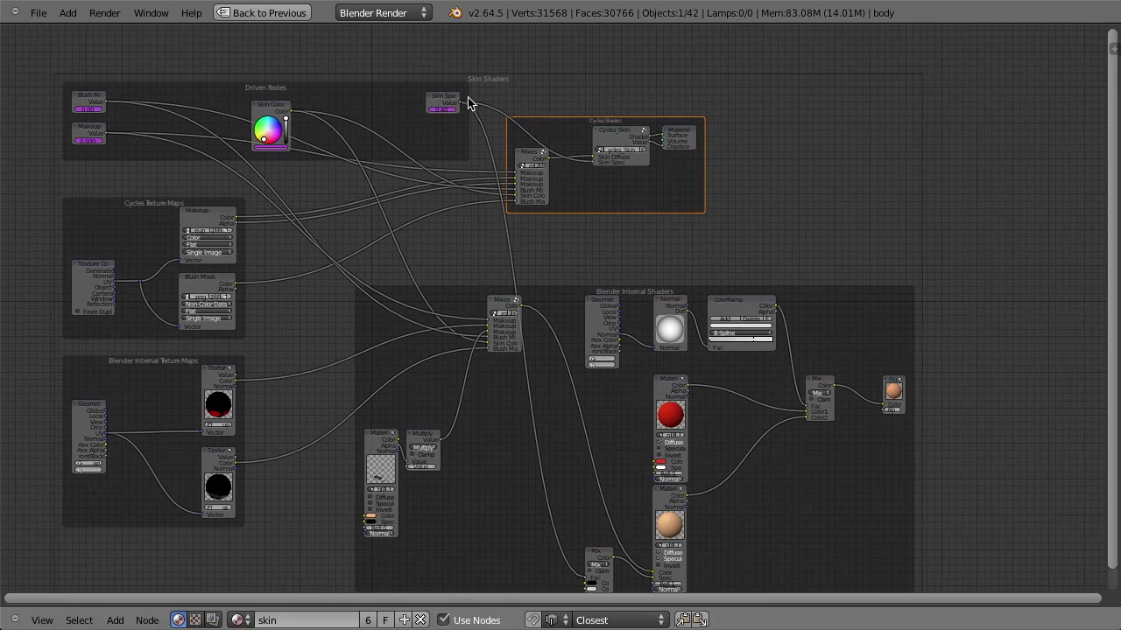
{"action": "right_click", "coordinate": [373, 98]}
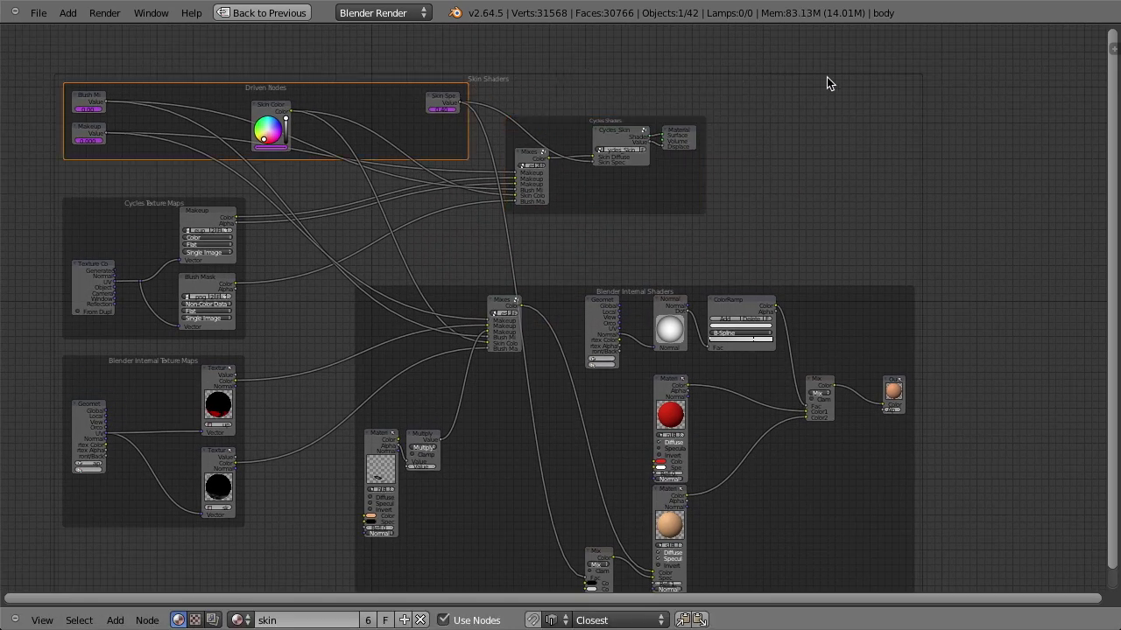
{"action": "right_click", "coordinate": [867, 81]}
{"action": "right_click", "coordinate": [440, 116]}
{"action": "key", "text": "g"}
{"action": "key", "text": "Escape"}
{"action": "middle_click_drag", "start_coordinate": [452, 168], "coordinate": [645, 173]}
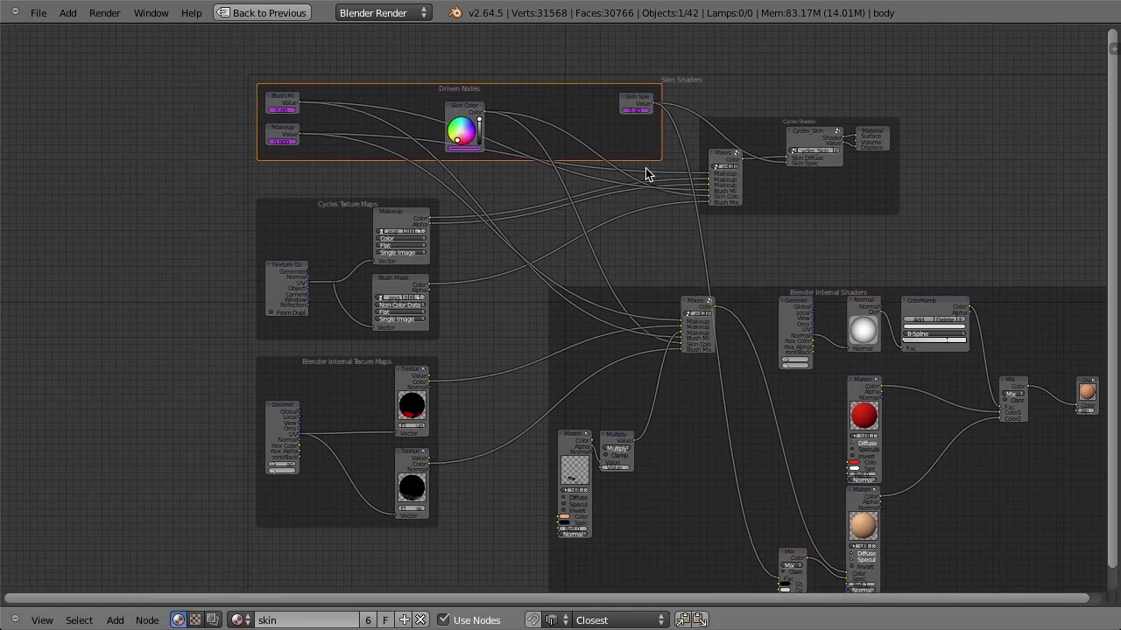
{"action": "key", "text": "g"}
{"action": "right_click", "coordinate": [630, 183]}
{"action": "scroll", "coordinate": [630, 183], "scroll_direction": "down", "scroll_amount": 3}
{"action": "key", "text": "a"}
- Add a Frame layout node and place it in the empty area to the right of the Skin Shaders frame
{"action": "middle_click_drag", "start_coordinate": [663, 339], "coordinate": [612, 300]}
{"action": "scroll", "coordinate": [708, 220], "scroll_direction": "up", "scroll_amount": 2}
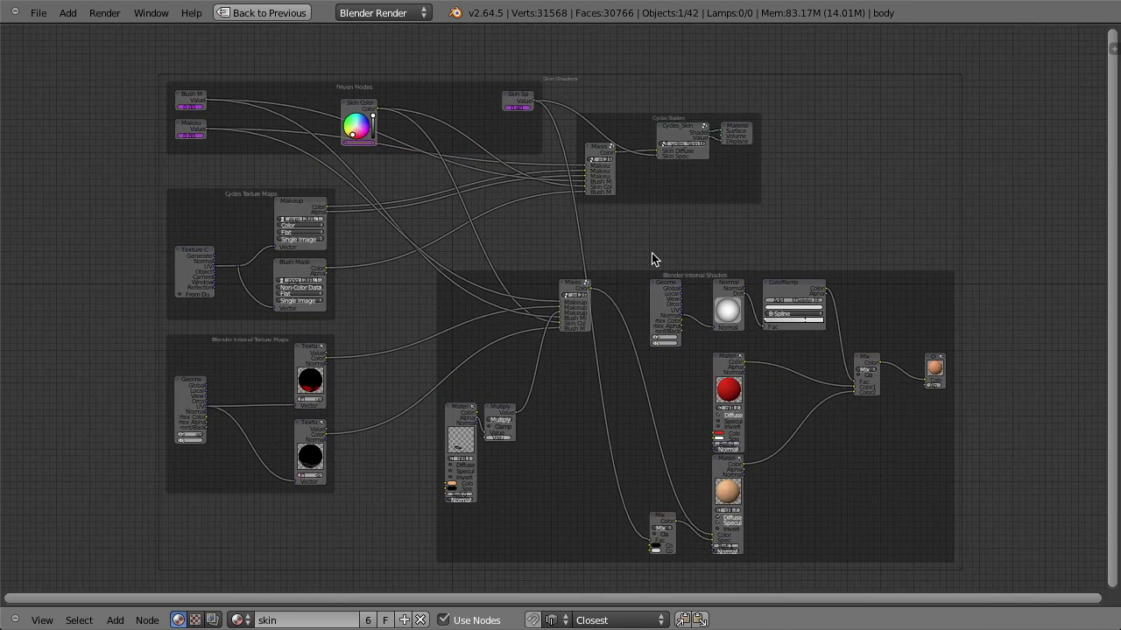
{"action": "scroll", "coordinate": [651, 253], "scroll_direction": "up", "scroll_amount": 1}
{"action": "middle_click_drag", "start_coordinate": [756, 192], "coordinate": [656, 237]}
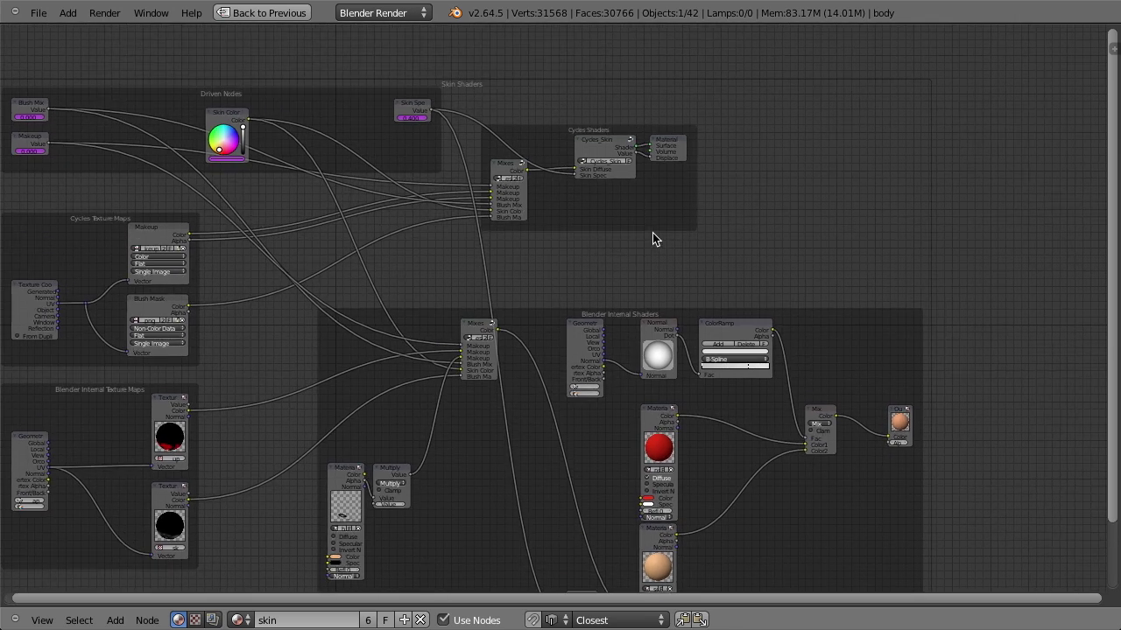
{"action": "middle_click_drag", "start_coordinate": [758, 211], "coordinate": [664, 204]}
{"action": "key", "text": "shift+a"}
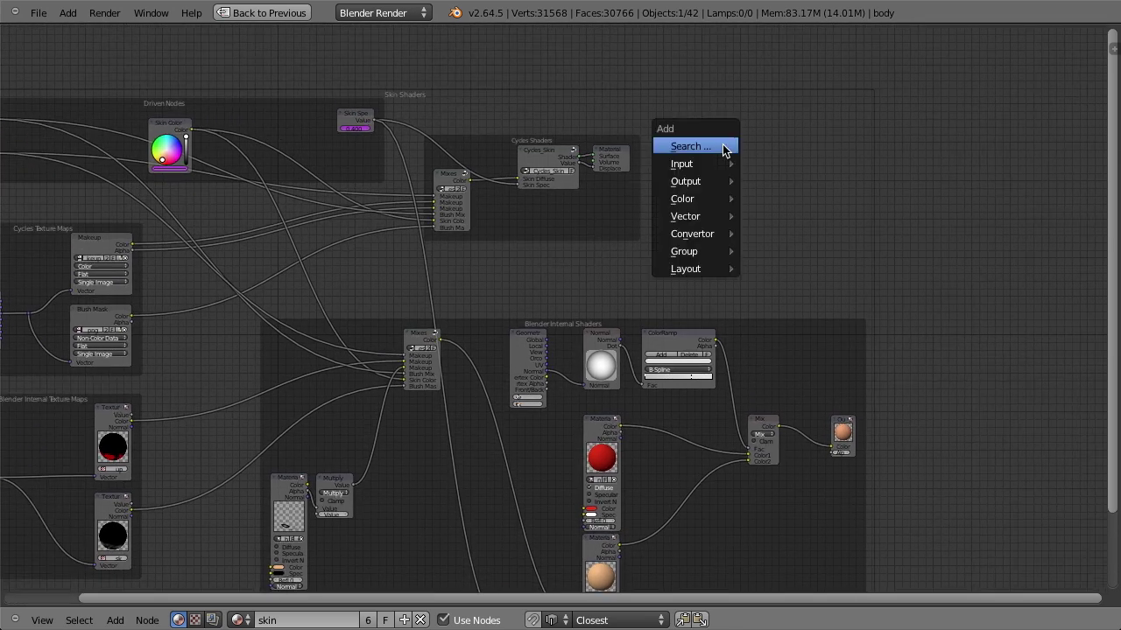
{"action": "mouse_move", "coordinate": [705, 268]}
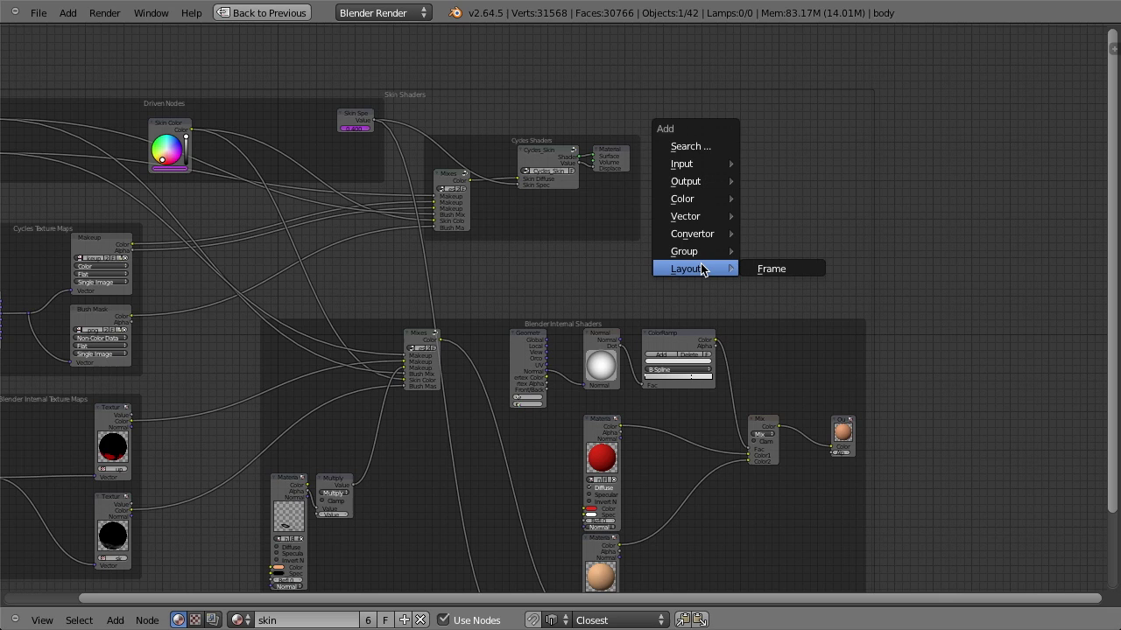
{"action": "left_click", "coordinate": [814, 268]}
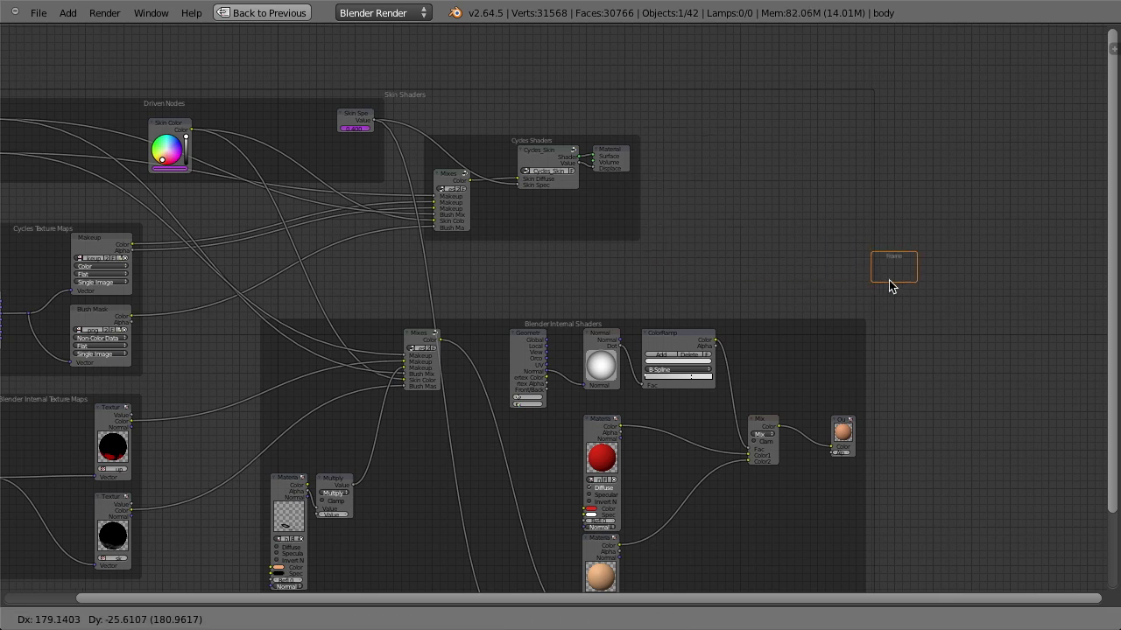
{"action": "left_click", "coordinate": [928, 206]}
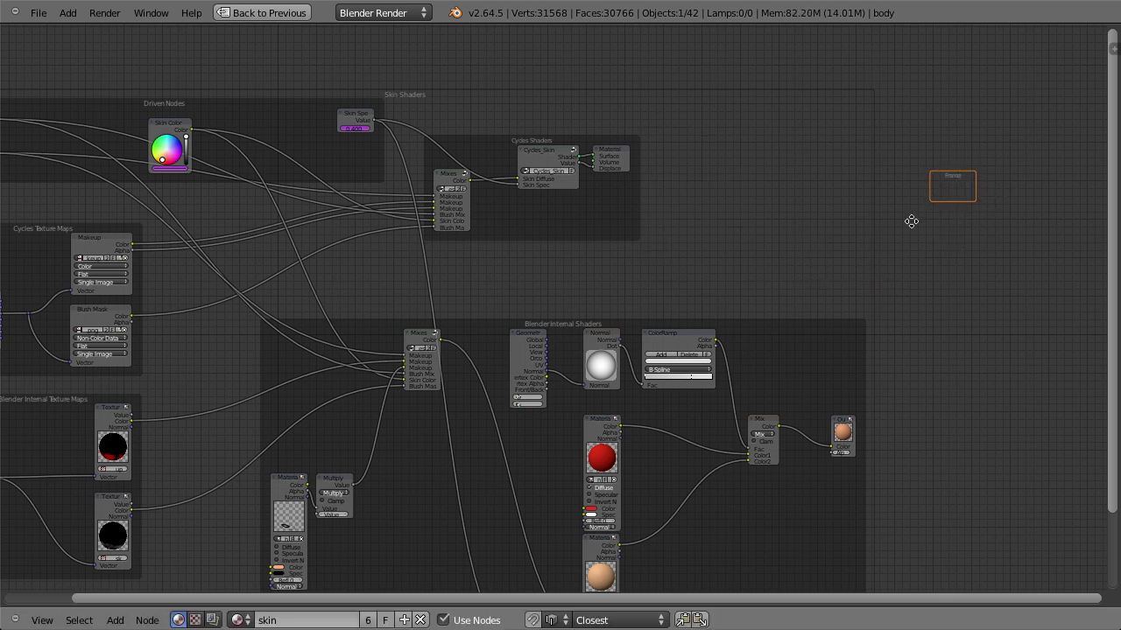
- Resize the new, empty frame beside the Skin Shaders frame so that it is clearly taller
{"action": "scroll", "coordinate": [910, 219], "scroll_direction": "up", "scroll_amount": 4}
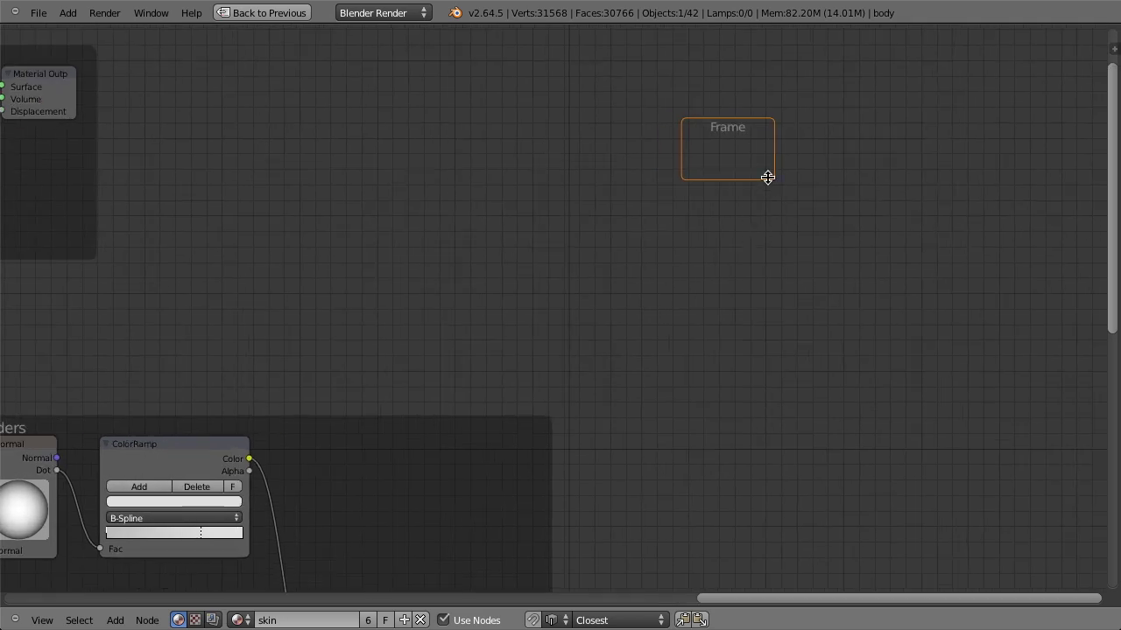
{"action": "left_click_drag", "start_coordinate": [768, 175], "coordinate": [847, 310]}
{"action": "scroll", "coordinate": [772, 259], "scroll_direction": "down", "scroll_amount": 1}
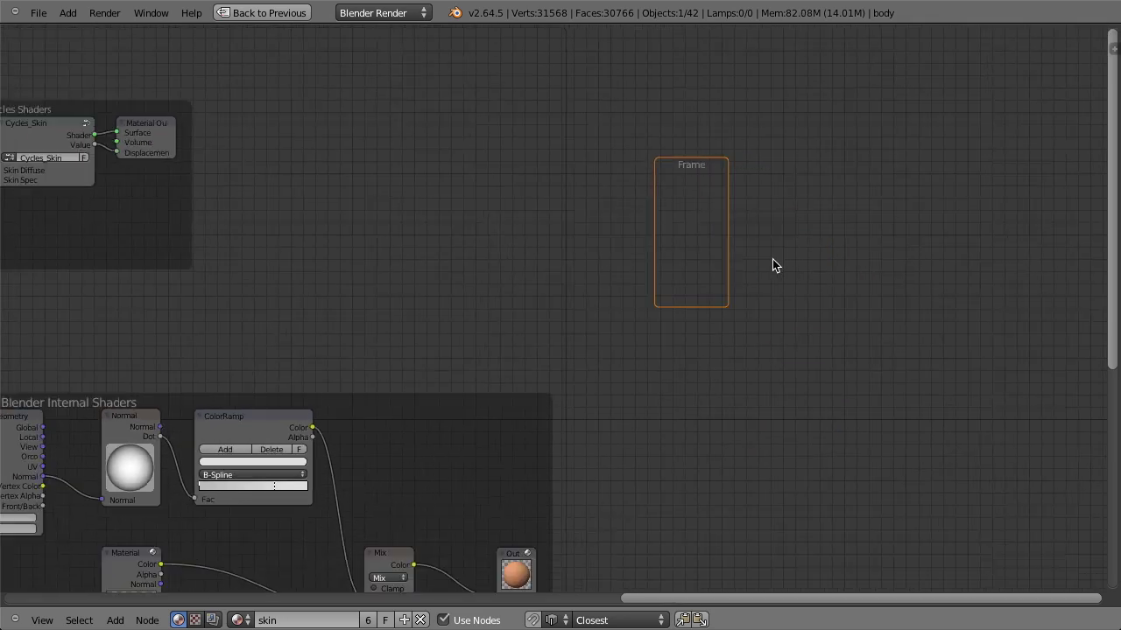
{"action": "scroll", "coordinate": [601, 281], "scroll_direction": "down", "scroll_amount": 1}
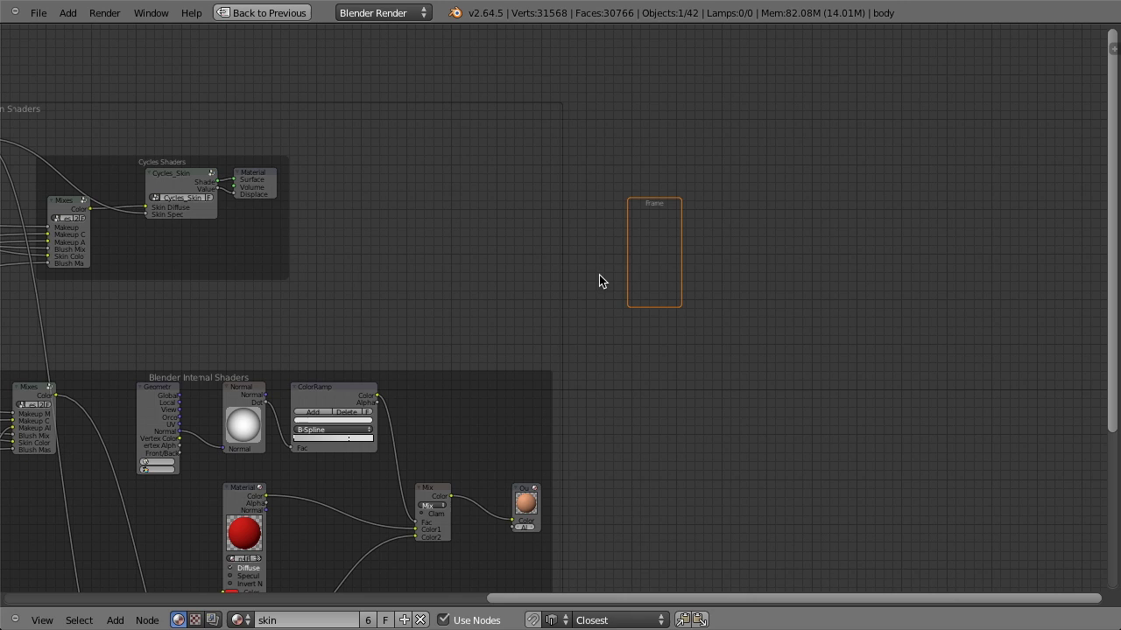
- Label the new frame "Our Frame" and set its label size to 30
{"action": "key", "text": "n"}
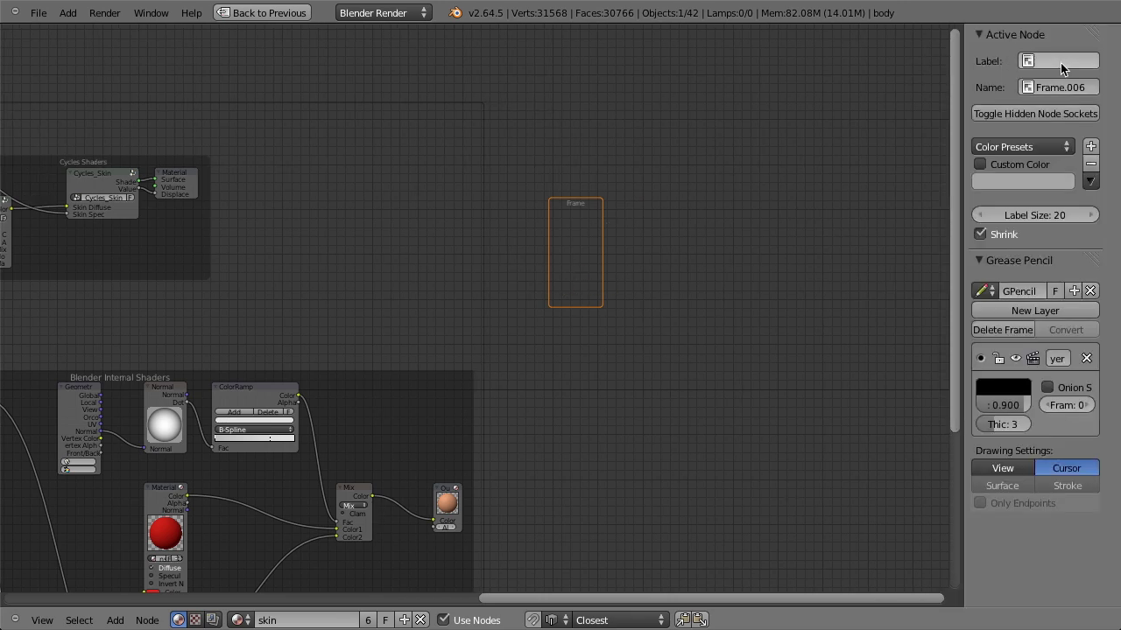
{"action": "type", "text": "Our Frame"}
{"action": "key", "text": "Return"}
{"action": "left_click", "coordinate": [1042, 215]}
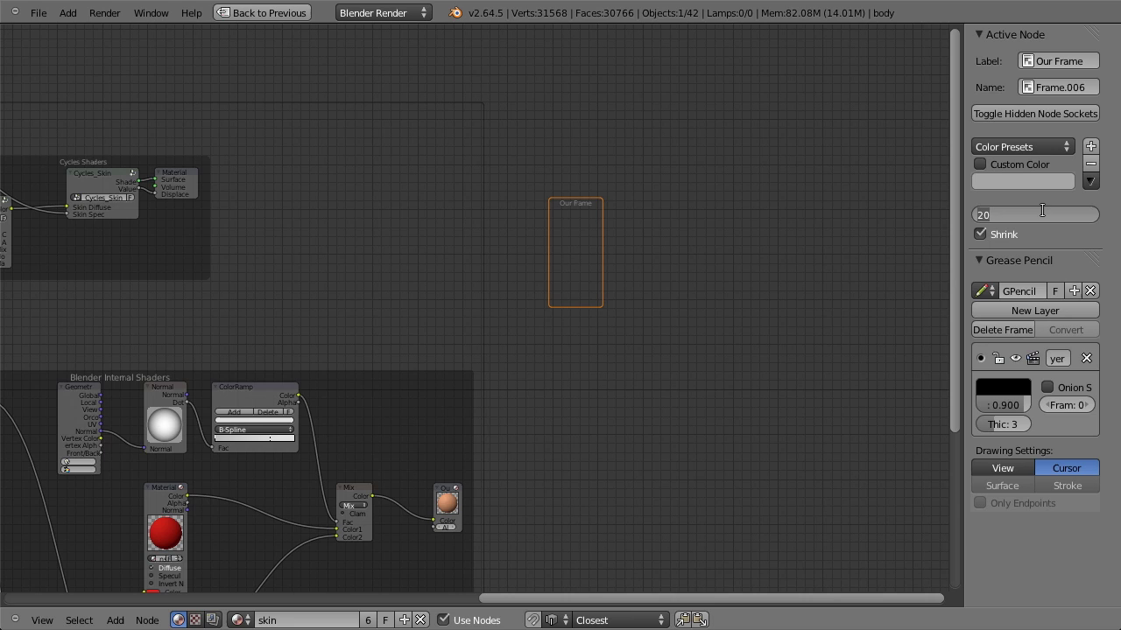
{"action": "type", "text": "30"}
{"action": "key", "text": "Return"}
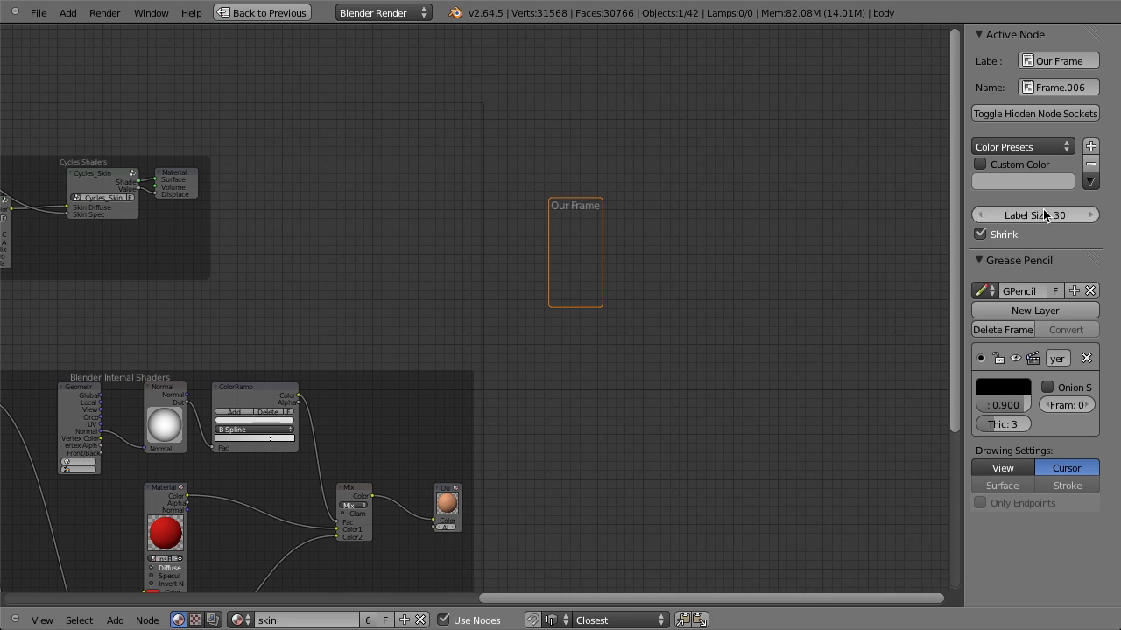
{"action": "scroll", "coordinate": [744, 280], "scroll_direction": "up", "scroll_amount": 2}
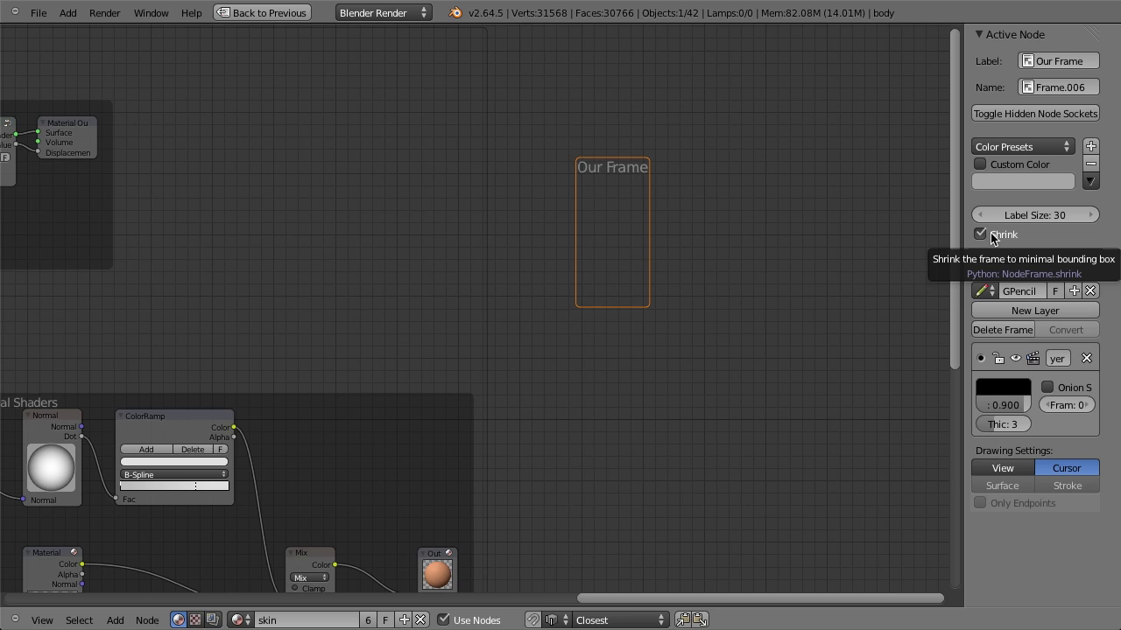
- Try to move the Output node at the edge of the Blender Internal Shaders frame
{"action": "scroll", "coordinate": [449, 300], "scroll_direction": "down", "scroll_amount": 4}
{"action": "middle_click_drag", "start_coordinate": [435, 549], "coordinate": [509, 385]}
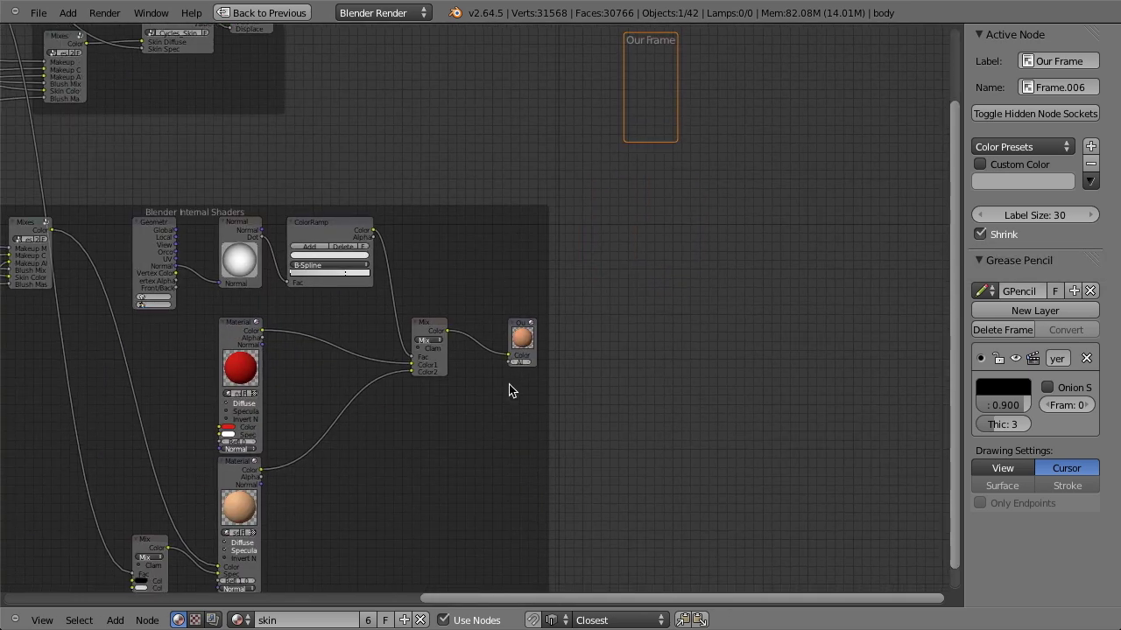
{"action": "mouse_move", "coordinate": [513, 349]}
{"action": "left_mouse_down"}
{"action": "mouse_move", "coordinate": [604, 370]}
{"action": "mouse_move", "coordinate": [685, 303]}
{"action": "mouse_move", "coordinate": [529, 263]}
{"action": "mouse_move", "coordinate": [464, 350]}
{"action": "mouse_move", "coordinate": [604, 394]}
{"action": "mouse_move", "coordinate": [748, 368]}
{"action": "mouse_move", "coordinate": [531, 351]}
{"action": "left_mouse_up"}
{"action": "right_click", "coordinate": [750, 328]}
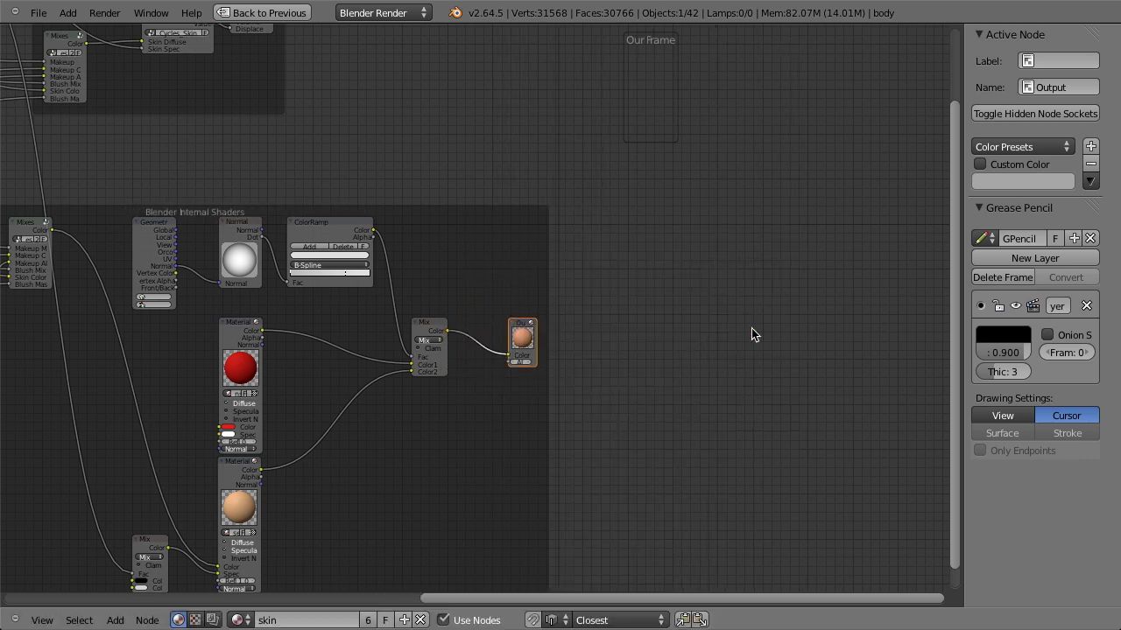
- Turn off Shrink for Our Frame, enlarge the frame into a wide rectangle, and turn Shrink back on
{"action": "middle_click_drag", "start_coordinate": [649, 116], "coordinate": [590, 210]}
{"action": "right_click", "coordinate": [591, 149]}
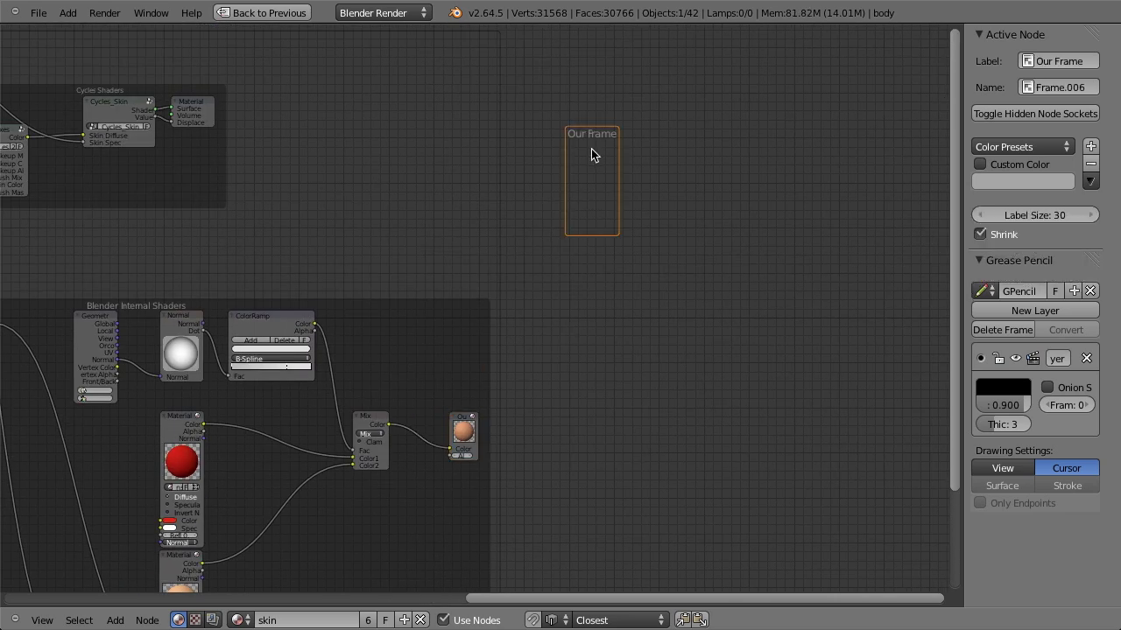
{"action": "left_click", "coordinate": [981, 234]}
{"action": "left_click_drag", "start_coordinate": [618, 234], "coordinate": [858, 303]}
{"action": "left_click", "coordinate": [1002, 238]}
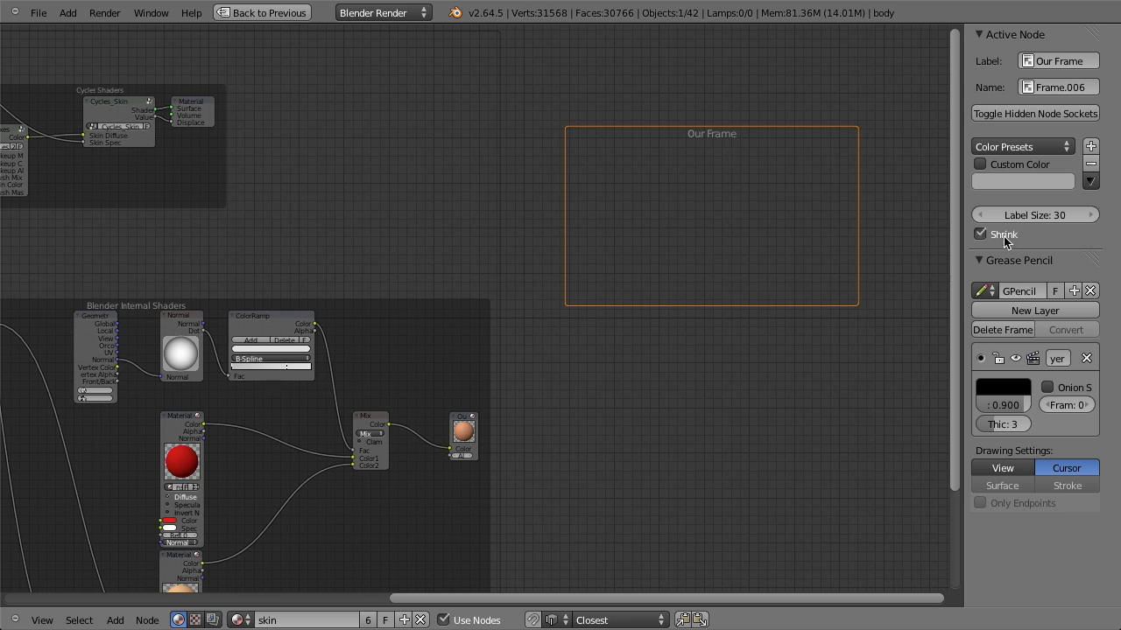
- Add a Mix color node in the empty area to the right of Our Frame
{"action": "scroll", "coordinate": [603, 340], "scroll_direction": "down", "scroll_amount": 1}
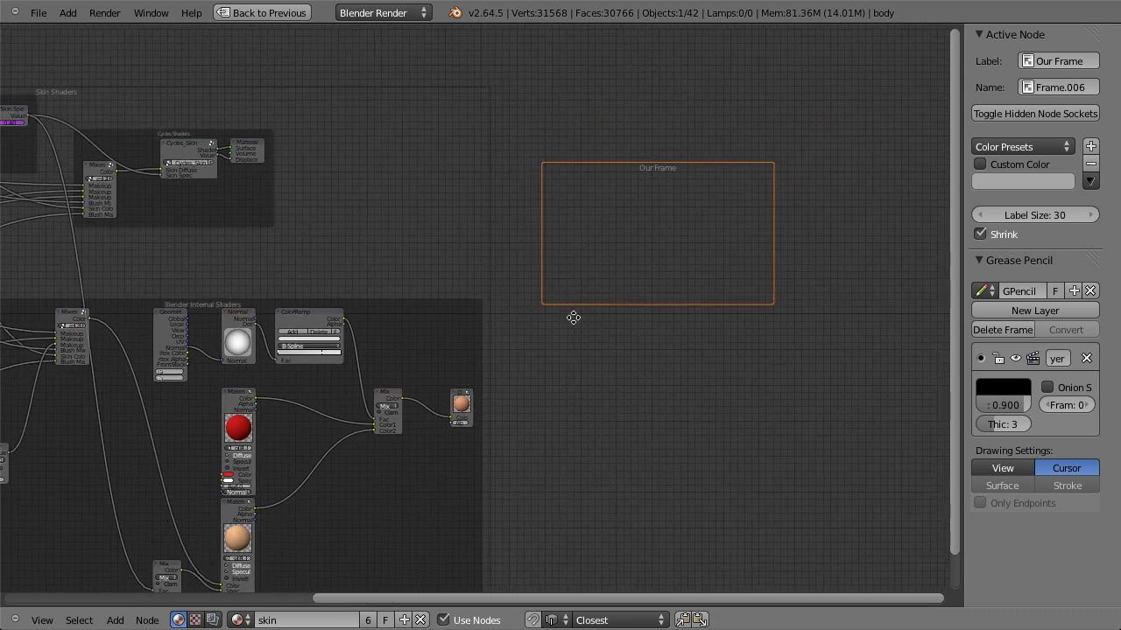
{"action": "middle_click_drag", "start_coordinate": [572, 315], "coordinate": [419, 282]}
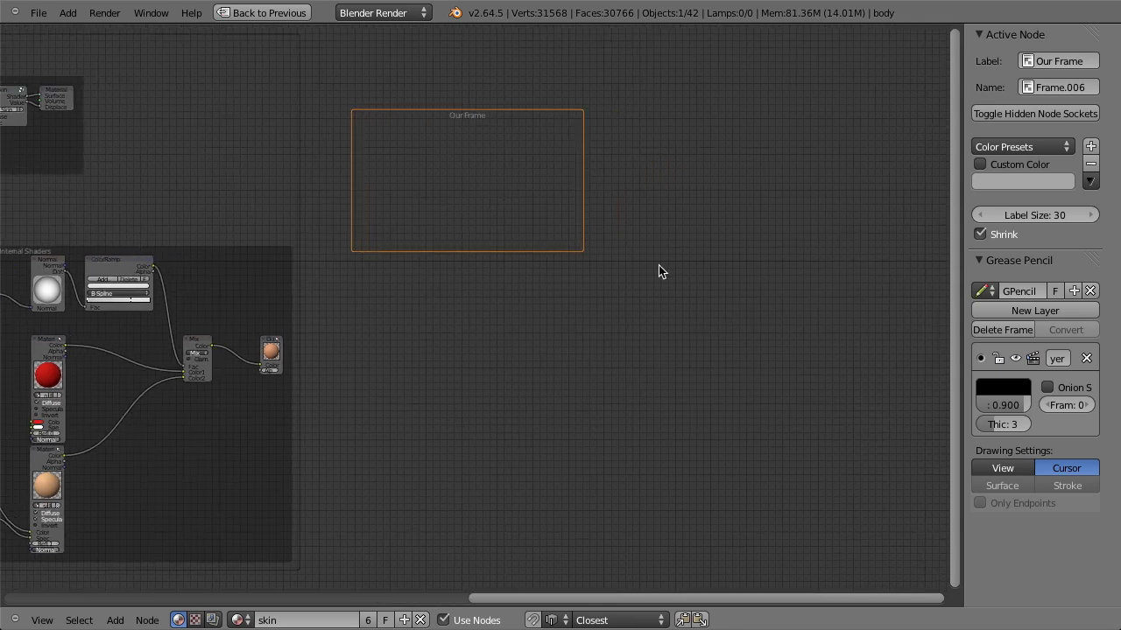
{"action": "key", "text": "shift+a"}
{"action": "mouse_move", "coordinate": [644, 158]}
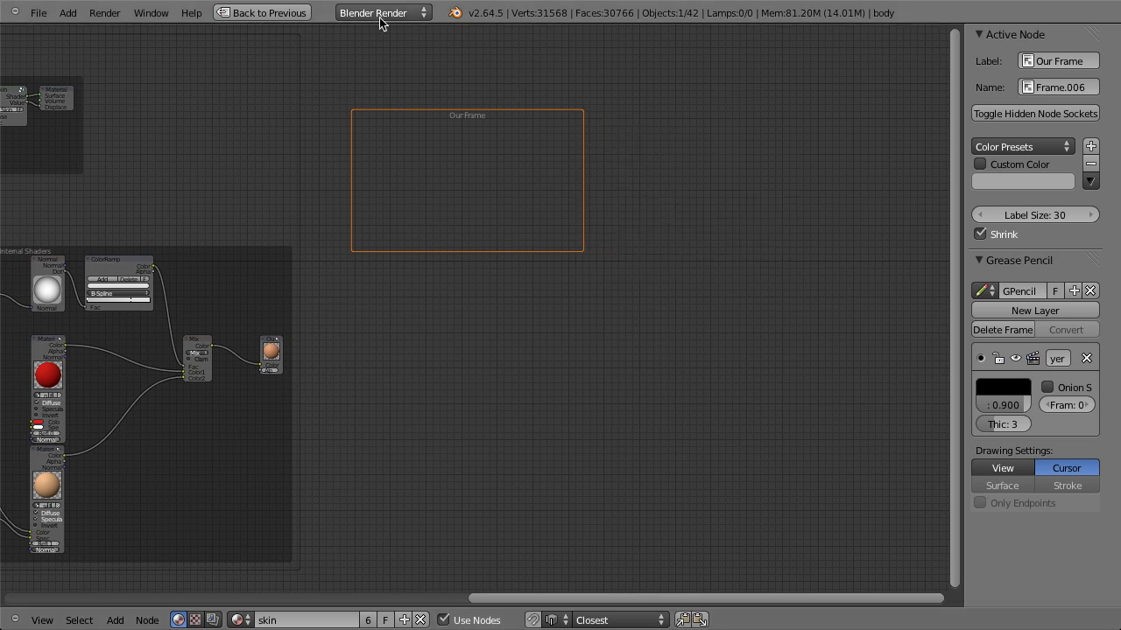
{"action": "key", "text": "shift+a"}
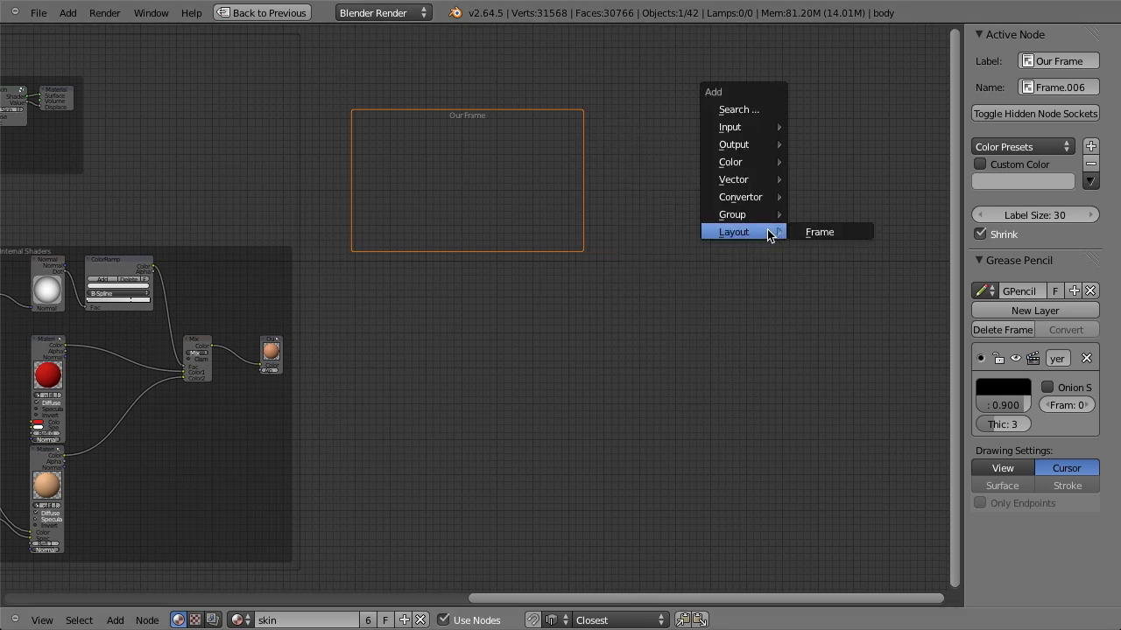
{"action": "mouse_move", "coordinate": [724, 164]}
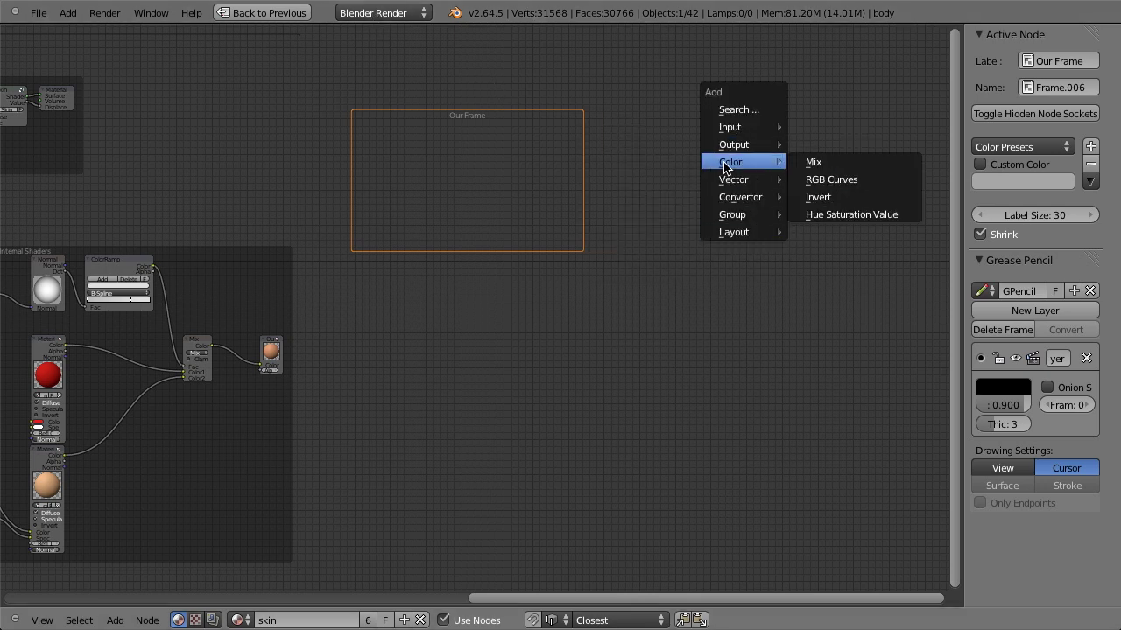
{"action": "left_click", "coordinate": [810, 163]}
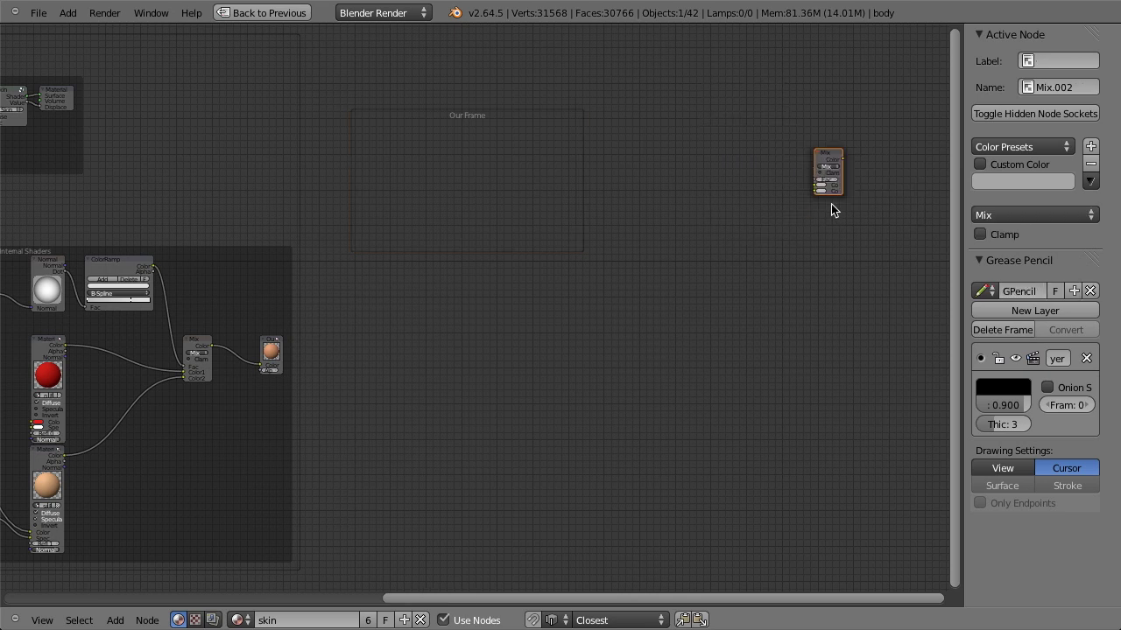
- Move the new Mix node into Our Frame so that it attaches to the frame
{"action": "scroll", "coordinate": [820, 254], "scroll_direction": "up", "scroll_amount": 1}
{"action": "key", "text": "g"}
{"action": "left_click", "coordinate": [792, 224]}
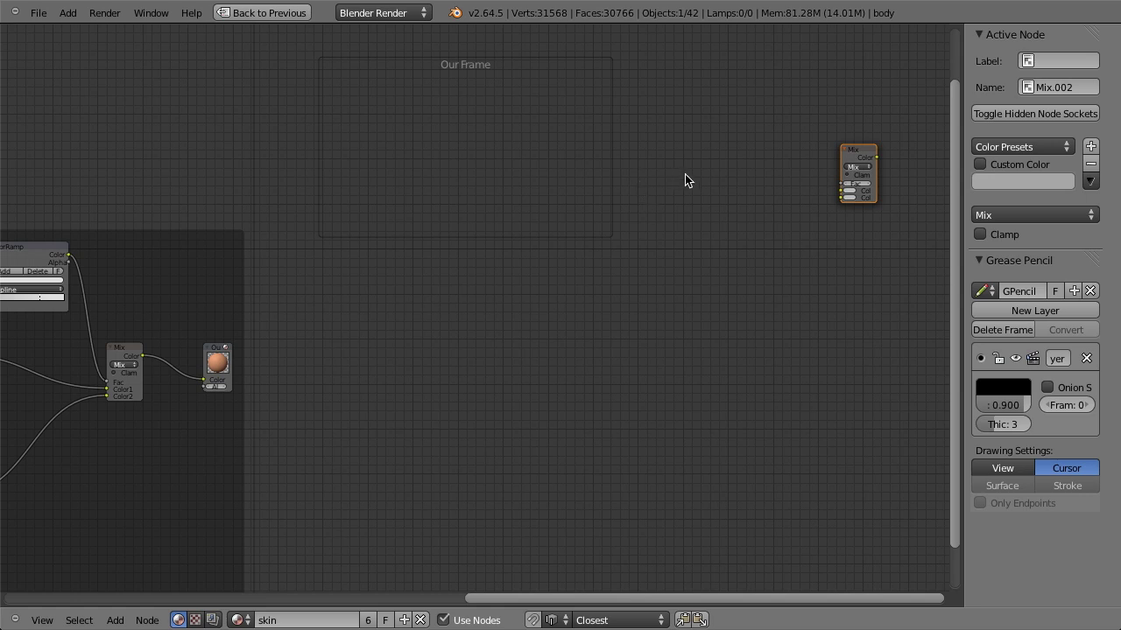
{"action": "key", "text": "g"}
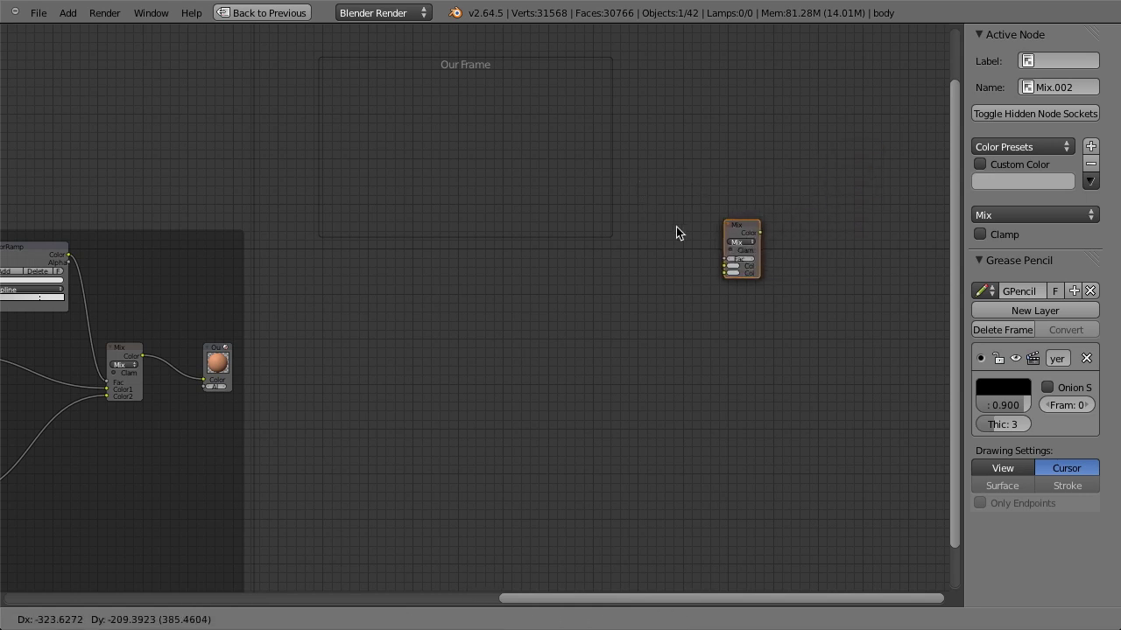
{"action": "left_click", "coordinate": [443, 123]}
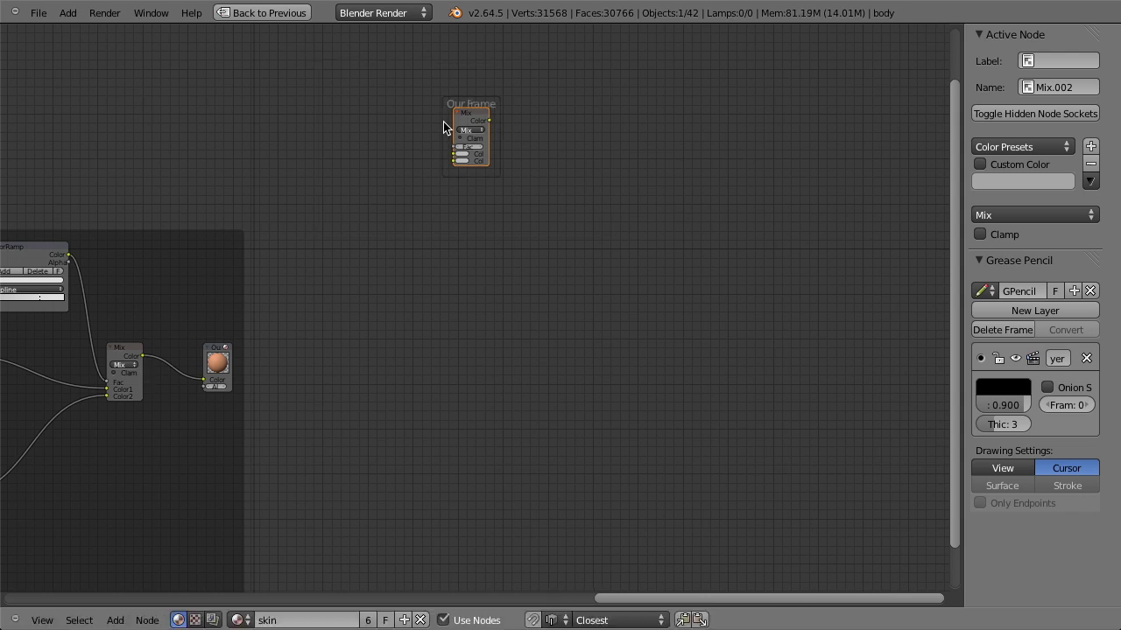
- Duplicate the Mix node inside Our Frame and place the copy well below and to the right of the original
{"action": "left_click", "coordinate": [489, 104]}
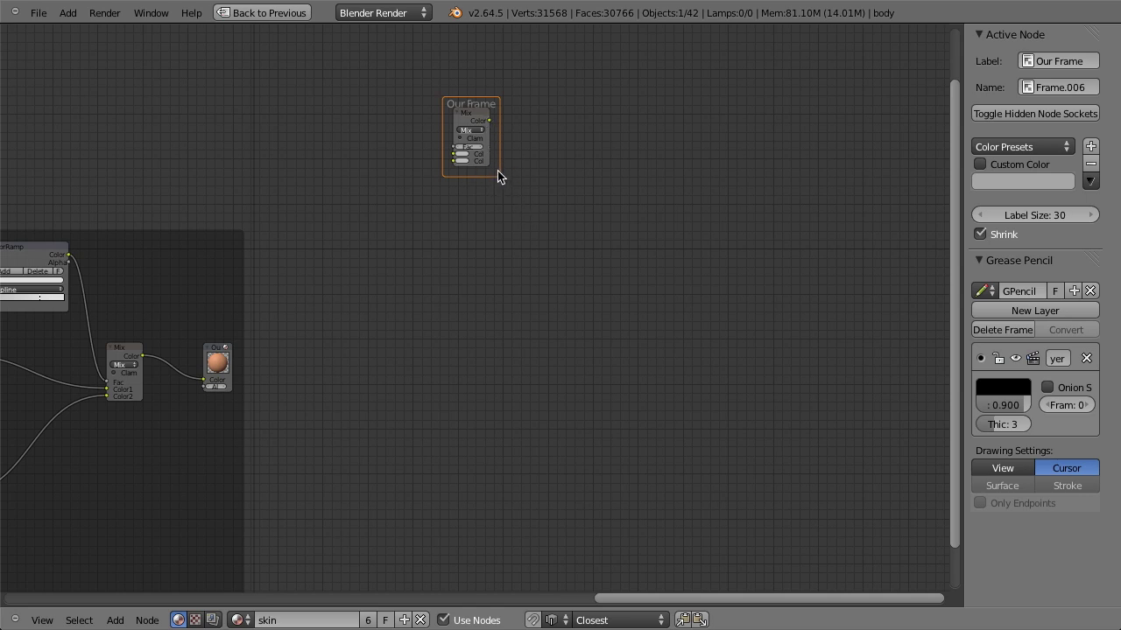
{"action": "left_click", "coordinate": [467, 124]}
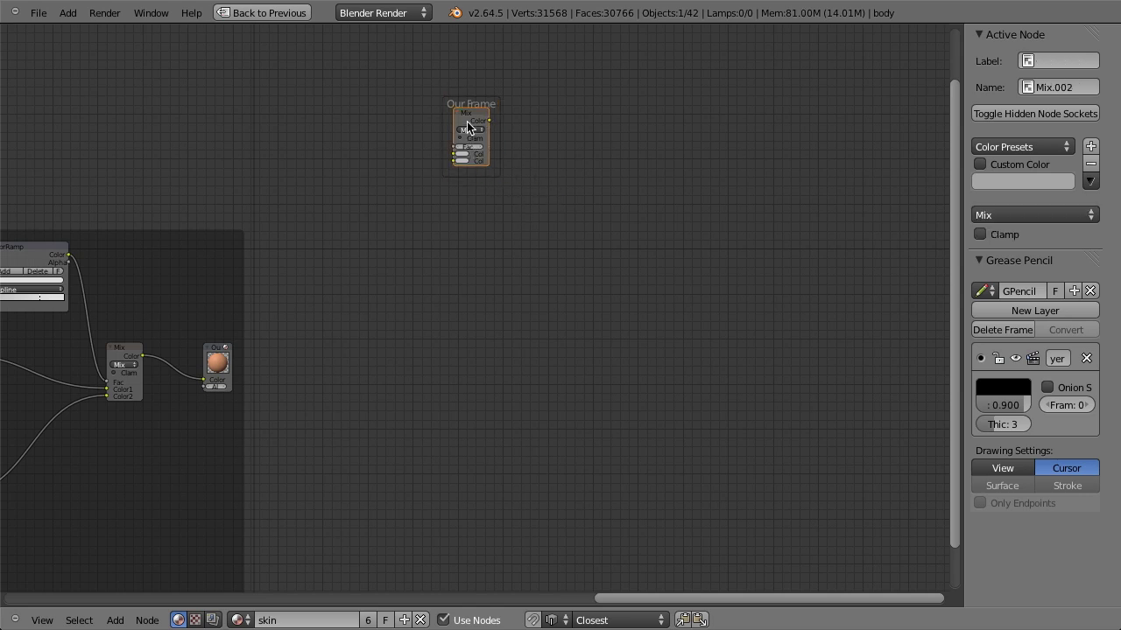
{"action": "key", "text": "shift+d"}
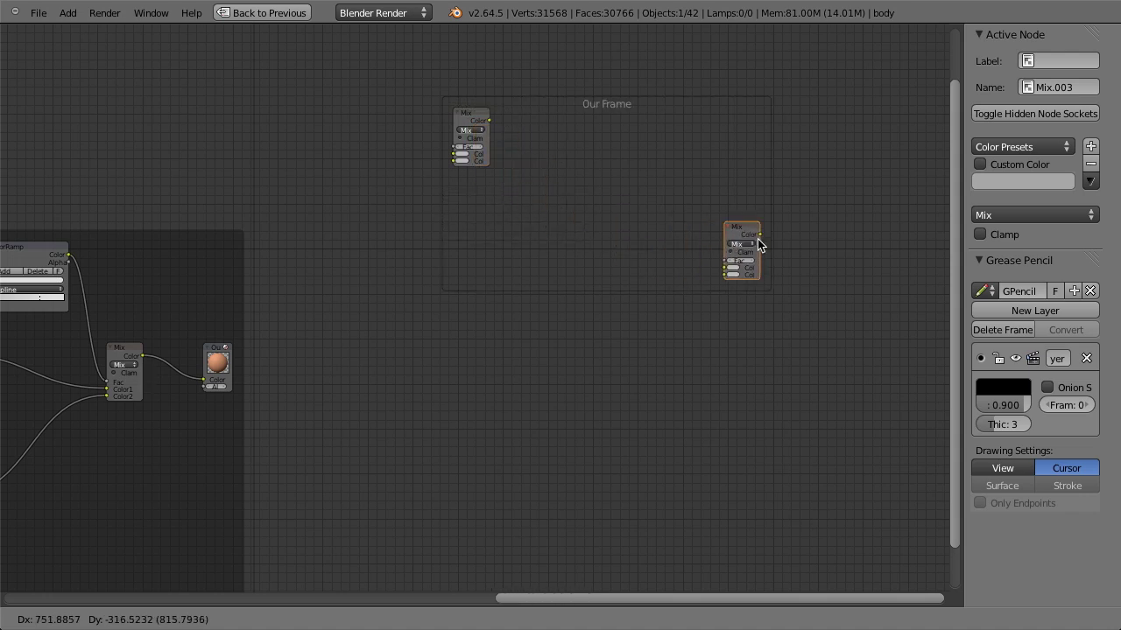
{"action": "left_click", "coordinate": [755, 291]}
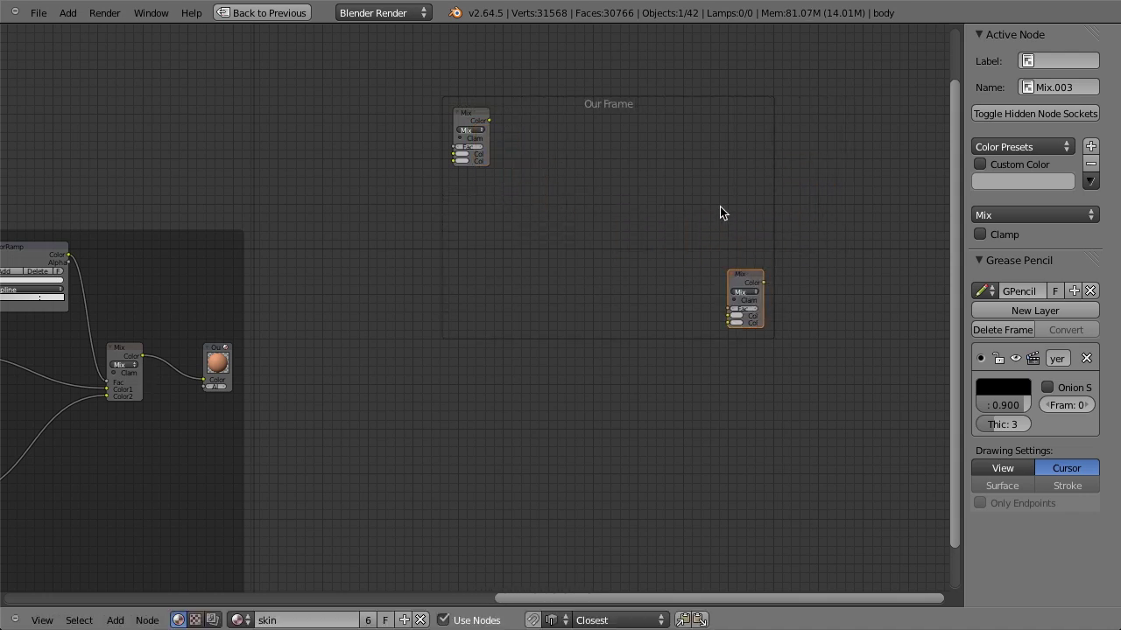
- Add an RGB Curves node and place it between the two Mix nodes in Our Frame
{"action": "key", "text": "shift+a"}
{"action": "mouse_move", "coordinate": [572, 227]}
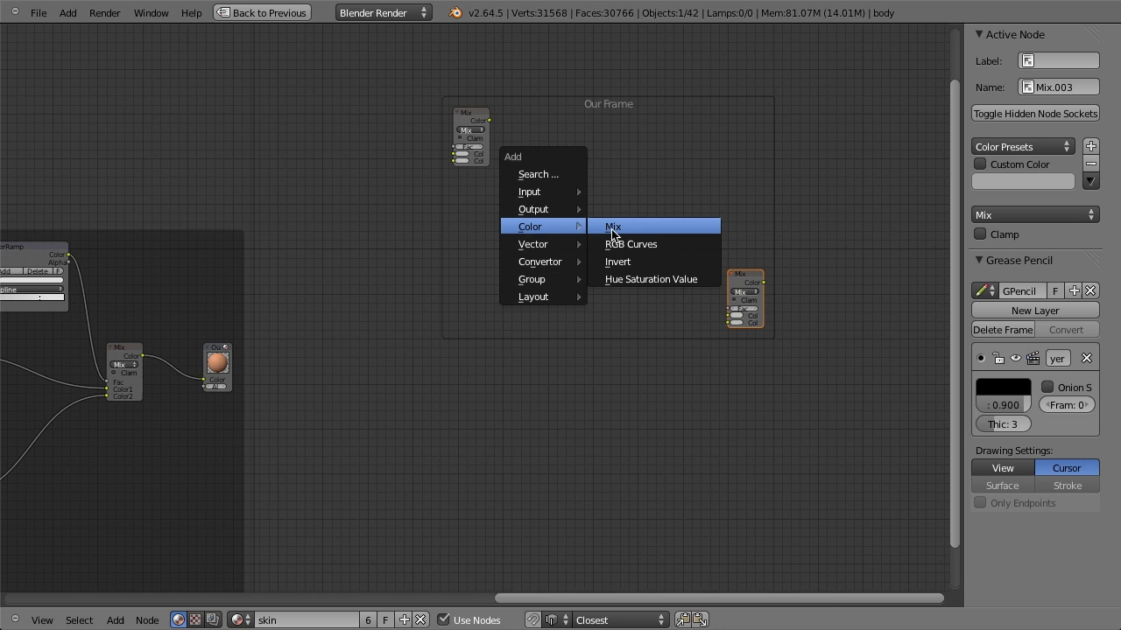
{"action": "left_click", "coordinate": [657, 249]}
{"action": "left_click", "coordinate": [566, 298]}
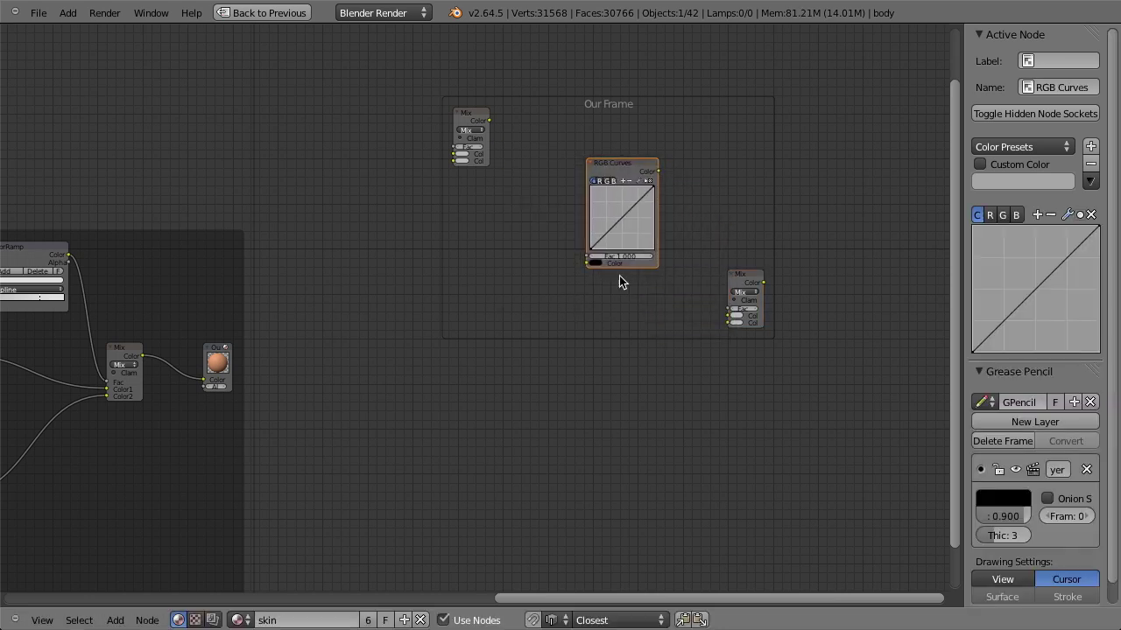
{"action": "key", "text": "g"}
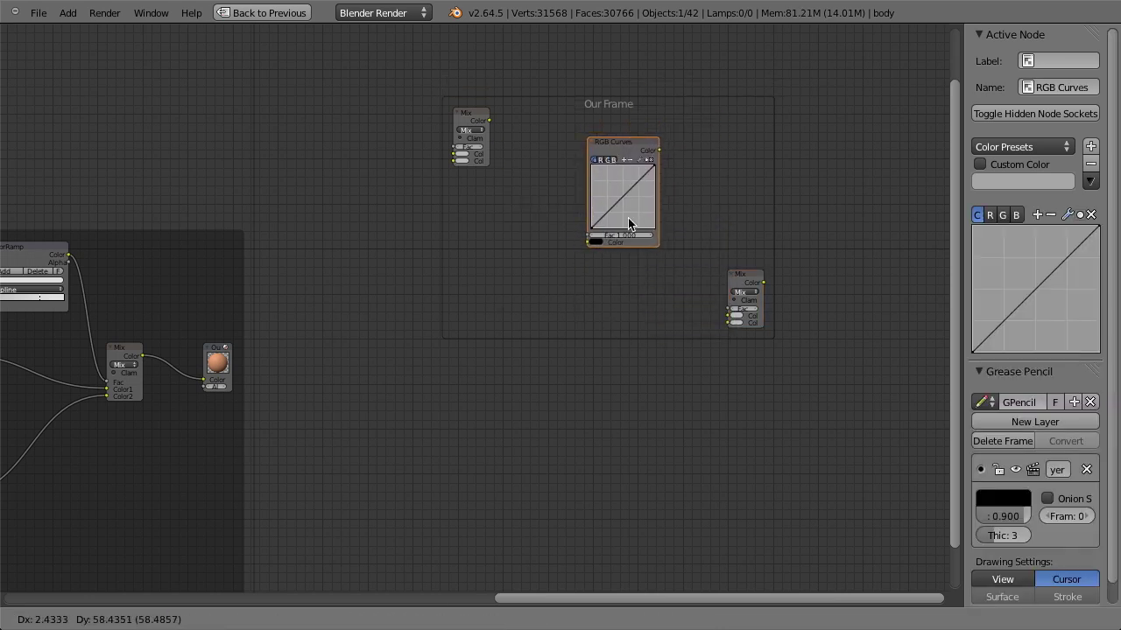
{"action": "right_click", "coordinate": [615, 241]}
- Try to move Our Frame together with the Mix and RGB Curves nodes inside it
{"action": "scroll", "coordinate": [614, 241], "scroll_direction": "down", "scroll_amount": 2}
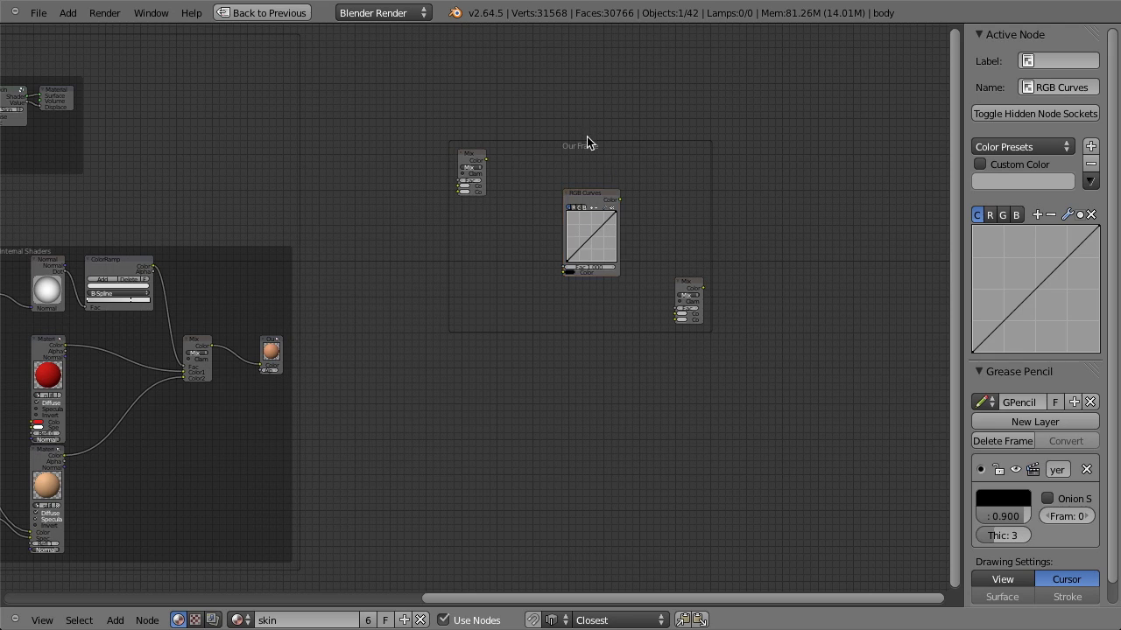
{"action": "right_click", "coordinate": [597, 148]}
{"action": "scroll", "coordinate": [452, 340], "scroll_direction": "down", "scroll_amount": 2}
{"action": "key", "text": "g"}
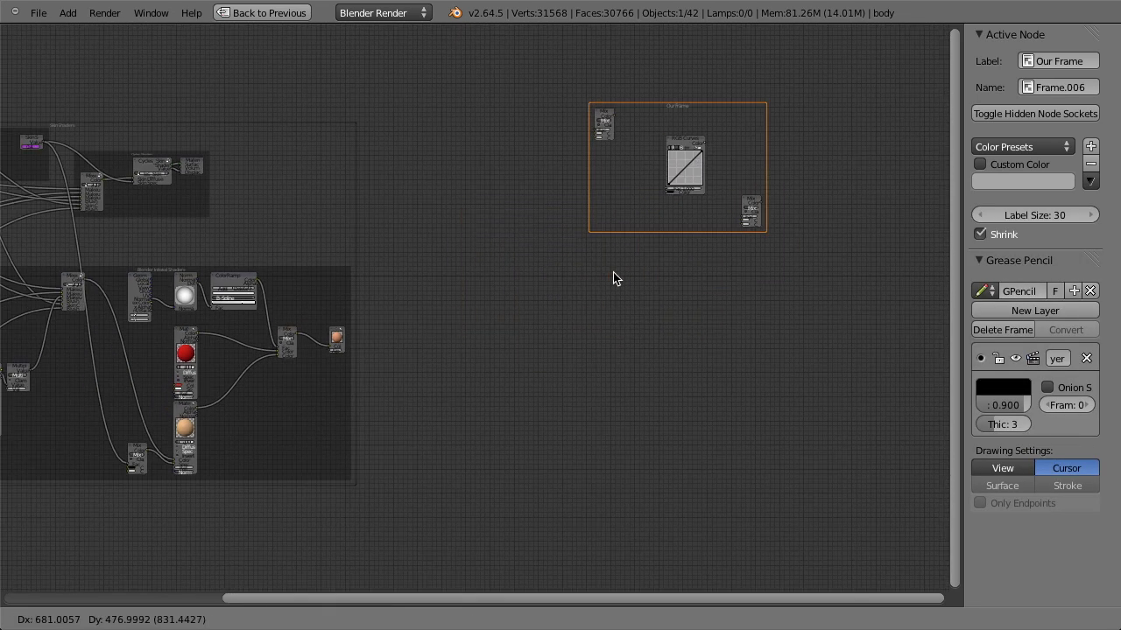
{"action": "left_click", "coordinate": [520, 344]}
{"action": "scroll", "coordinate": [525, 337], "scroll_direction": "up", "scroll_amount": 3}
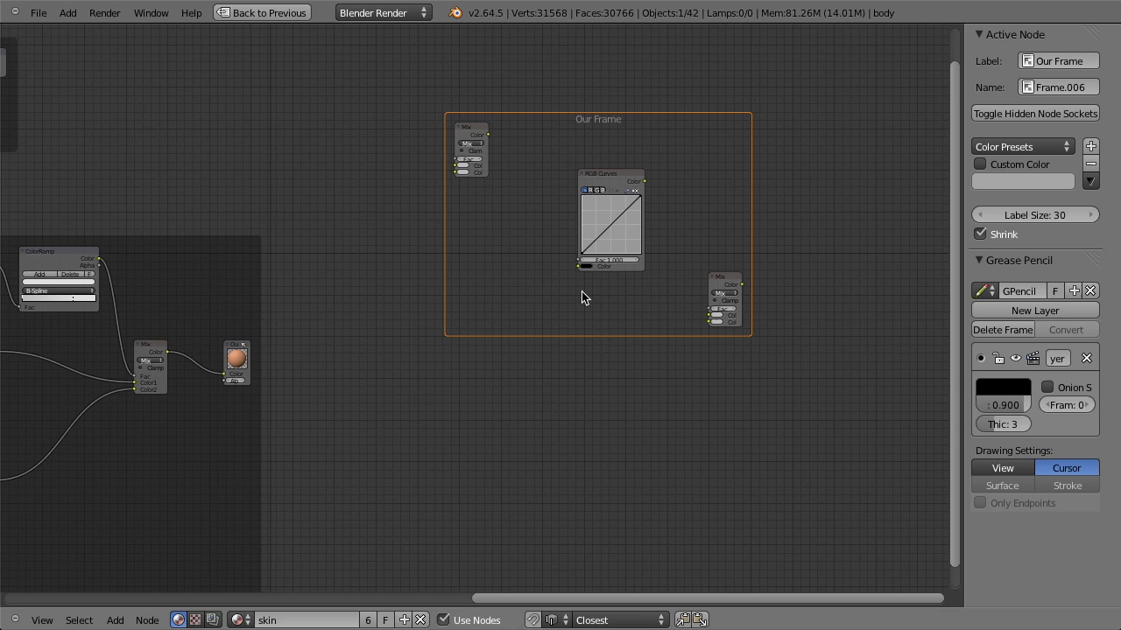
- Duplicate the RGB Curves node twice in Our Frame, placing one copy at its lower left and one at its upper right
{"action": "middle_click_drag", "start_coordinate": [581, 291], "coordinate": [513, 331]}
{"action": "scroll", "coordinate": [513, 331], "scroll_direction": "up", "scroll_amount": 1}
{"action": "right_click", "coordinate": [377, 123]}
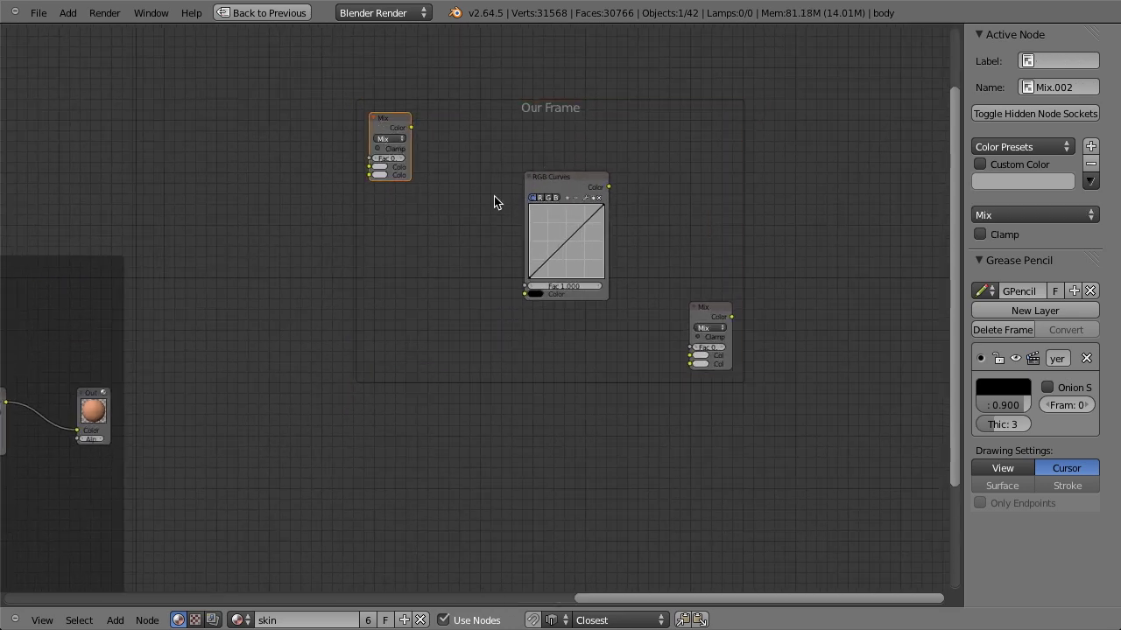
{"action": "right_click", "coordinate": [538, 183]}
{"action": "key", "text": "shift+d"}
{"action": "left_click", "coordinate": [442, 225]}
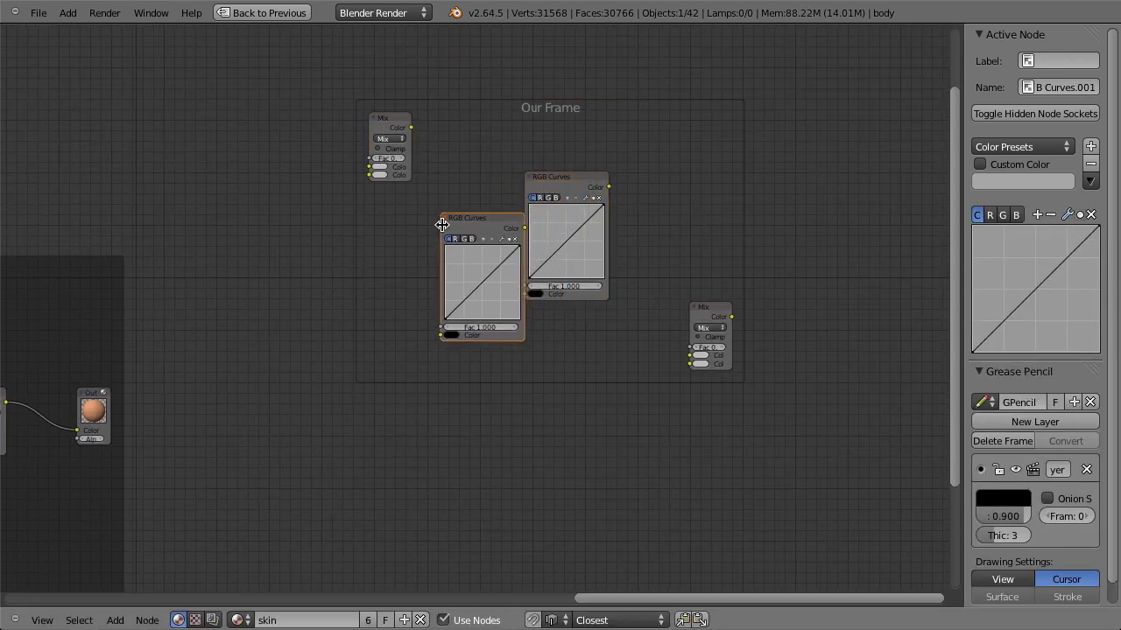
{"action": "right_click", "coordinate": [586, 182]}
{"action": "key", "text": "shift+d"}
{"action": "left_click", "coordinate": [665, 149]}
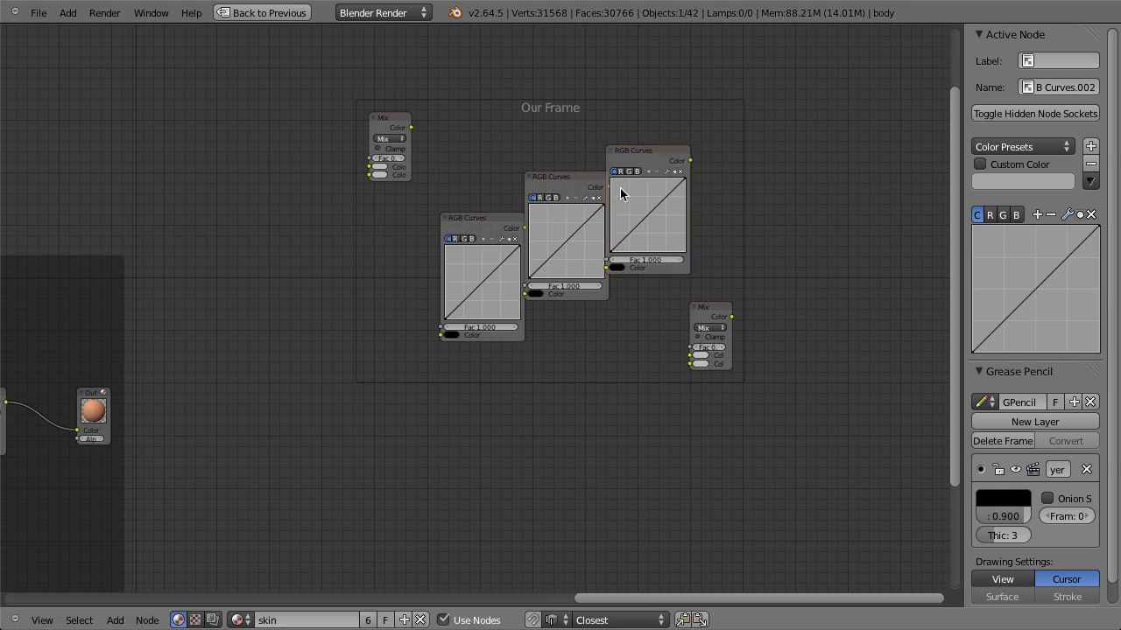
{"action": "scroll", "coordinate": [570, 271], "scroll_direction": "down", "scroll_amount": 4}
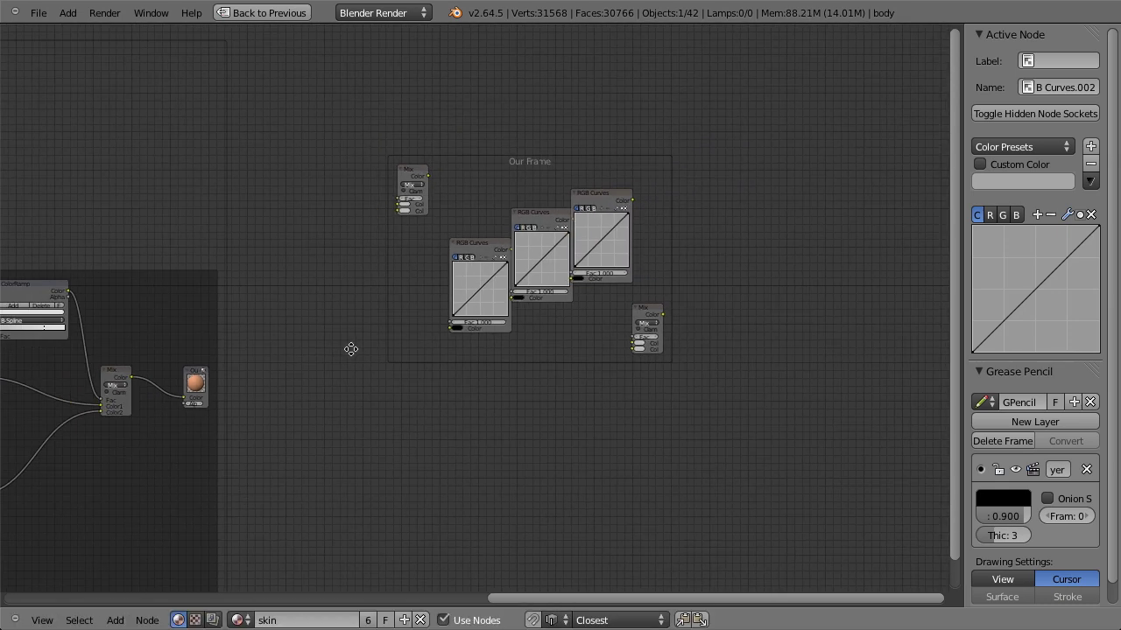
{"action": "middle_click_drag", "start_coordinate": [350, 349], "coordinate": [908, 273]}
{"action": "scroll", "coordinate": [391, 330], "scroll_direction": "down", "scroll_amount": 3}
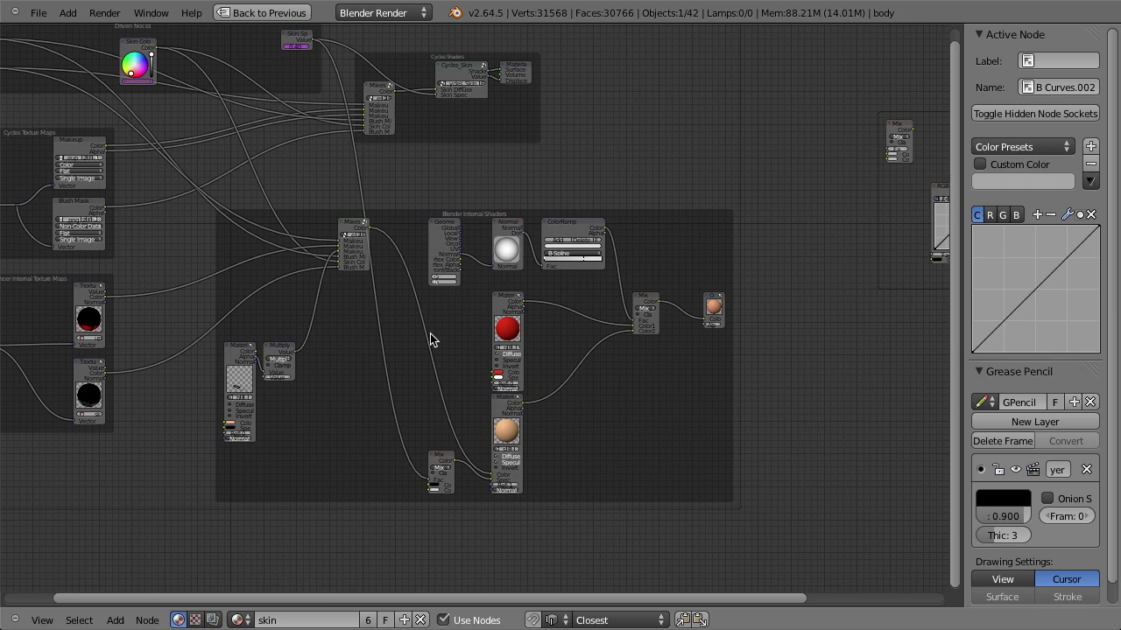
- Try to move the Skin Shaders frame together with all the frames and nodes inside it
{"action": "scroll", "coordinate": [488, 220], "scroll_direction": "down", "scroll_amount": 1}
{"action": "right_click", "coordinate": [393, 123]}
{"action": "key", "text": "g"}
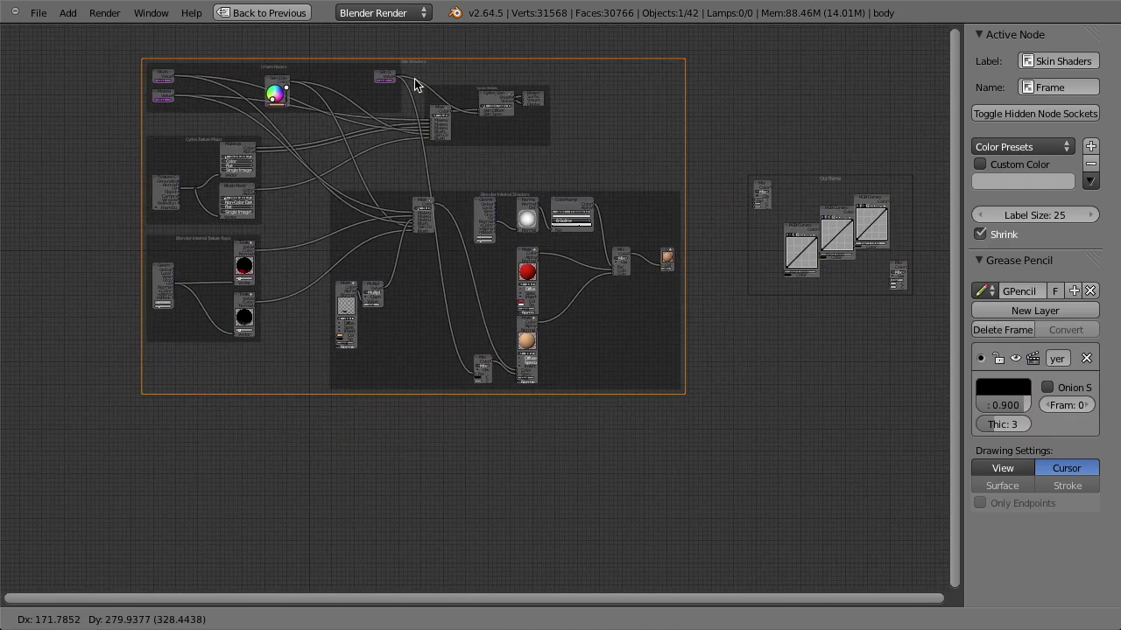
{"action": "right_click", "coordinate": [400, 154]}
- Add a new frame inside Our Frame, placing it above the RGB Curves nodes
{"action": "middle_click_drag", "start_coordinate": [499, 210], "coordinate": [125, 285]}
{"action": "scroll", "coordinate": [518, 283], "scroll_direction": "up", "scroll_amount": 6}
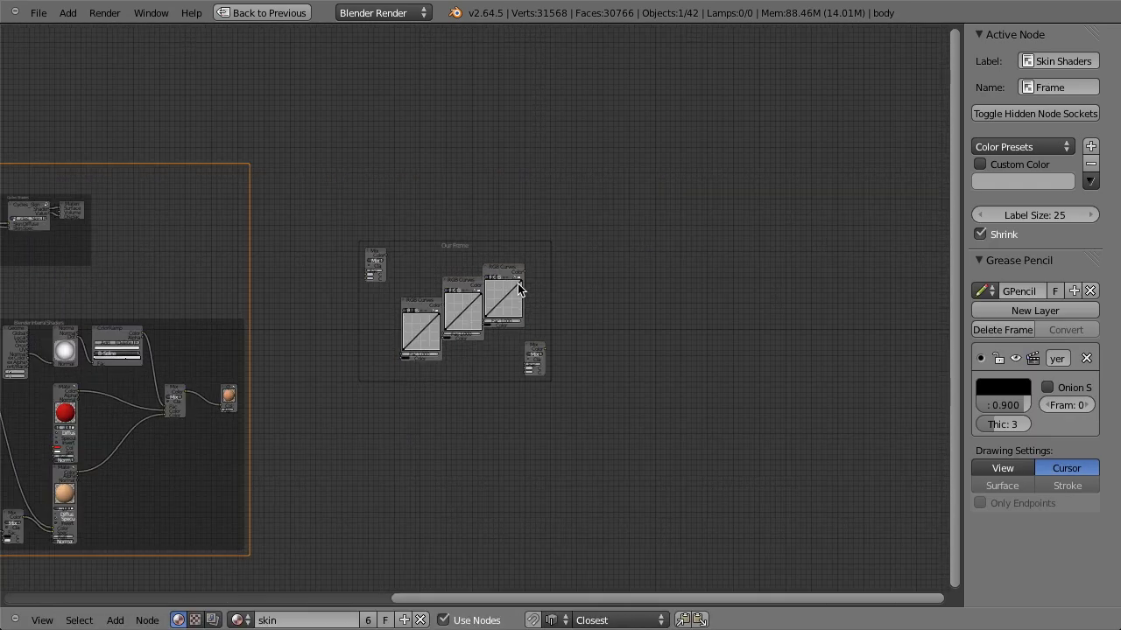
{"action": "key", "text": "a"}
{"action": "scroll", "coordinate": [504, 368], "scroll_direction": "up", "scroll_amount": 1}
{"action": "key", "text": "shift+a"}
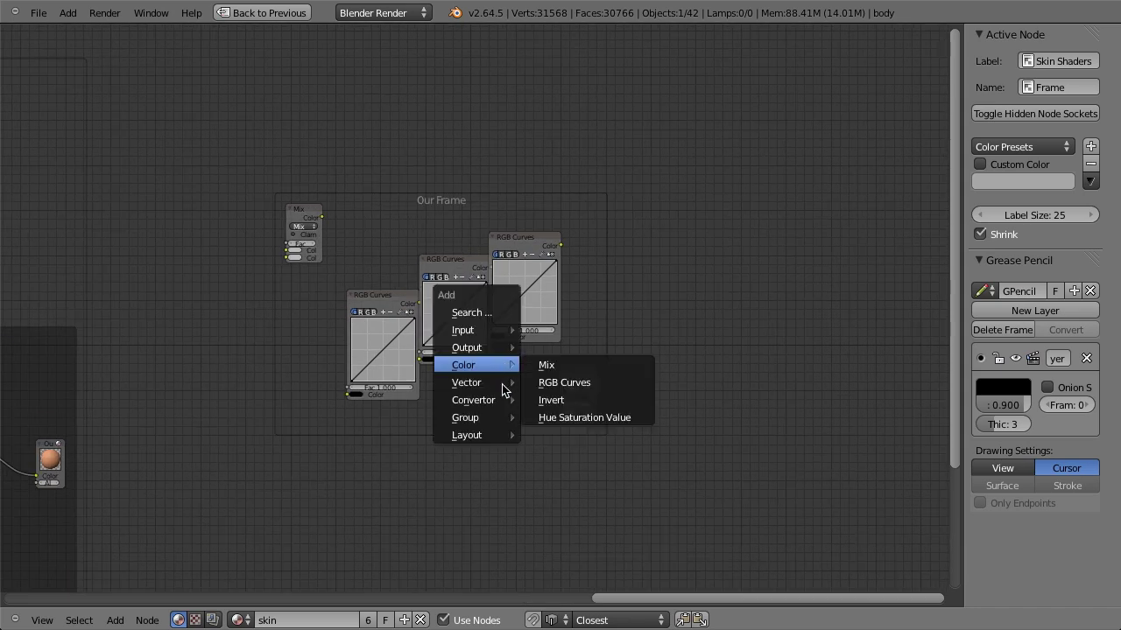
{"action": "mouse_move", "coordinate": [480, 444]}
{"action": "left_click", "coordinate": [547, 436]}
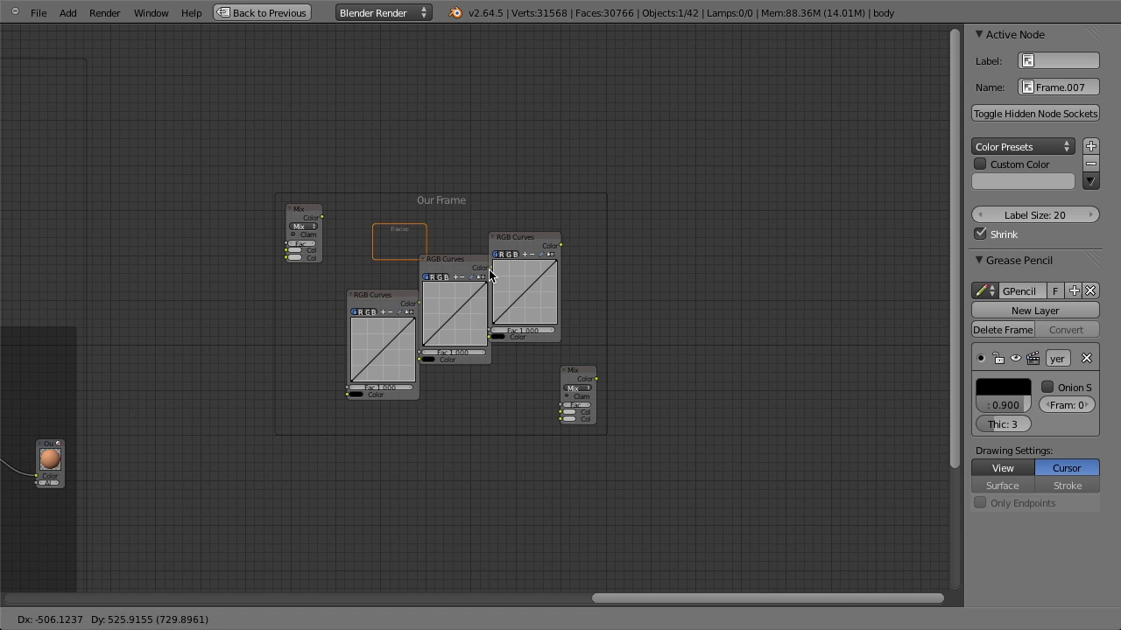
{"action": "left_click", "coordinate": [421, 250]}
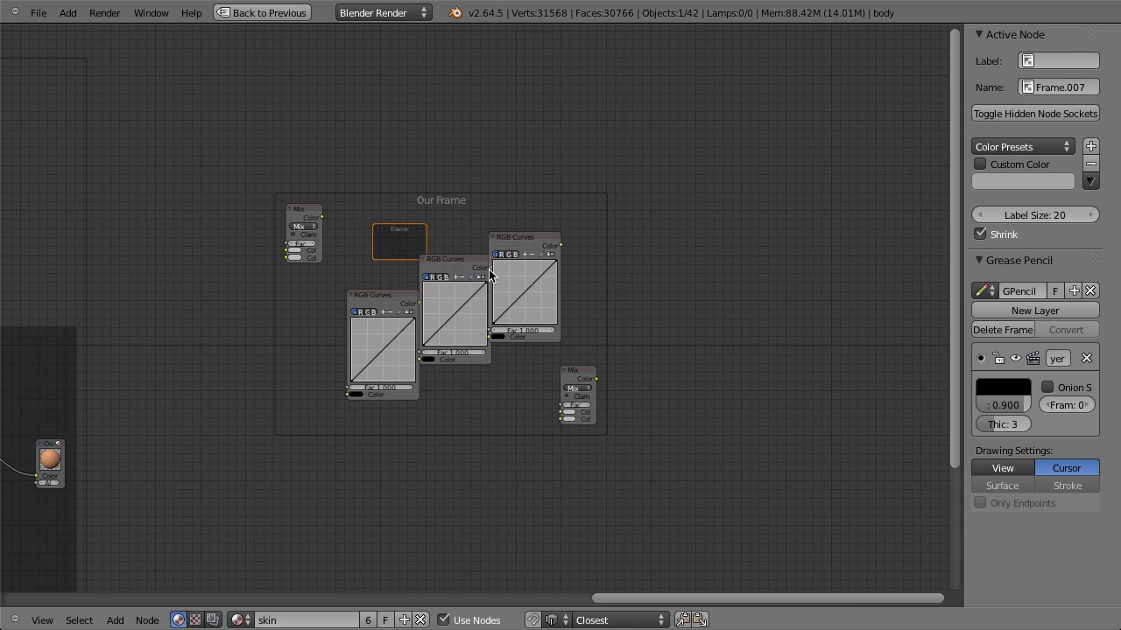
{"action": "left_click_drag", "start_coordinate": [388, 228], "coordinate": [407, 243]}
{"action": "right_click", "coordinate": [407, 245]}
- Select the three RGB Curves nodes and move them together into the new inner frame
{"action": "key", "text": "a"}
{"action": "left_click", "coordinate": [380, 304]}
{"action": "left_click", "coordinate": [456, 276], "text": "shift"}
{"action": "left_click", "coordinate": [514, 243], "text": "shift"}
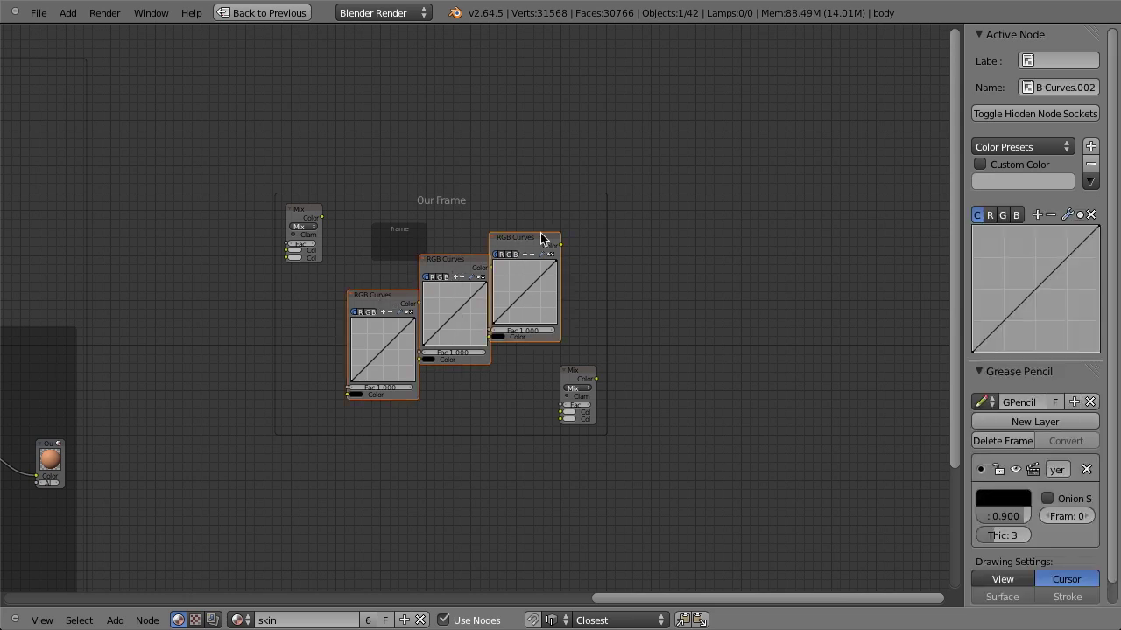
{"action": "mouse_move", "coordinate": [531, 239]}
{"action": "left_mouse_down"}
{"action": "mouse_move", "coordinate": [517, 238]}
{"action": "mouse_move", "coordinate": [580, 232]}
{"action": "mouse_move", "coordinate": [536, 234]}
{"action": "left_mouse_up"}
{"action": "left_click", "coordinate": [470, 267], "text": "shift"}
{"action": "left_click", "coordinate": [390, 304], "text": "shift"}
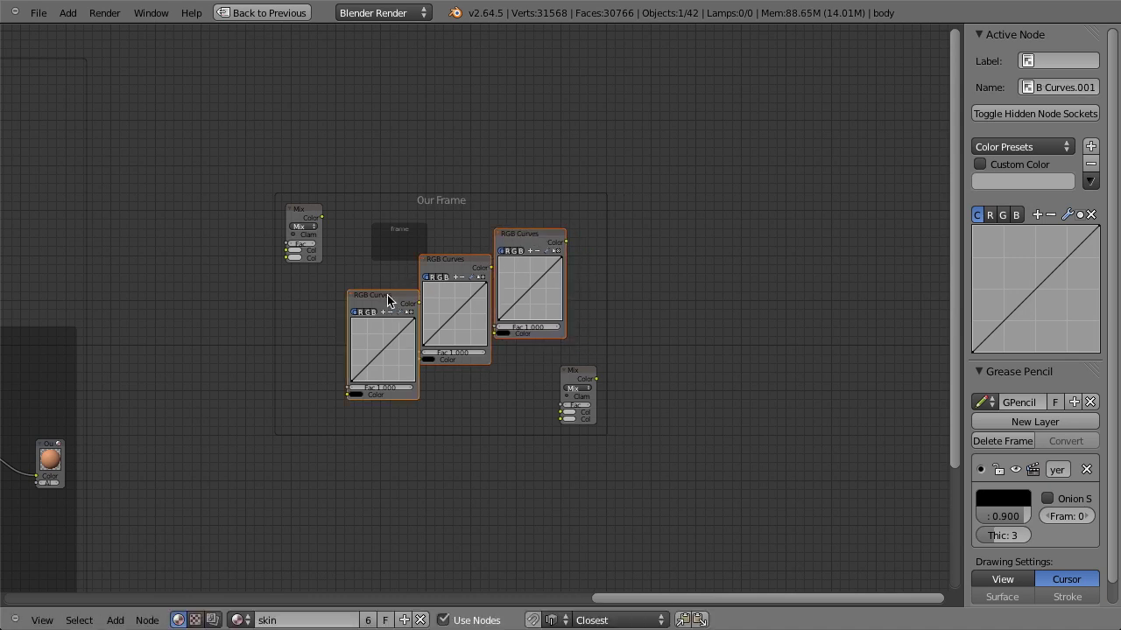
{"action": "left_click_drag", "start_coordinate": [388, 300], "coordinate": [421, 285]}
{"action": "left_click", "coordinate": [423, 272]}
- Move the two Mix nodes in Our Frame farther outward, one to each side of the inner frame
{"action": "key", "text": "a"}
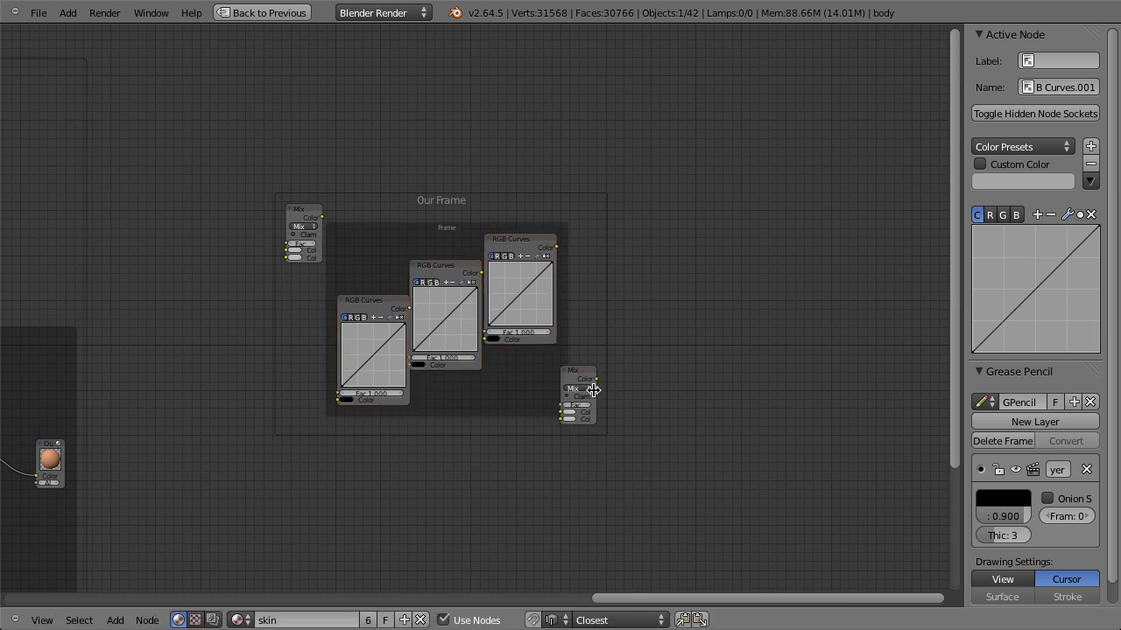
{"action": "left_click_drag", "start_coordinate": [577, 374], "coordinate": [708, 358]}
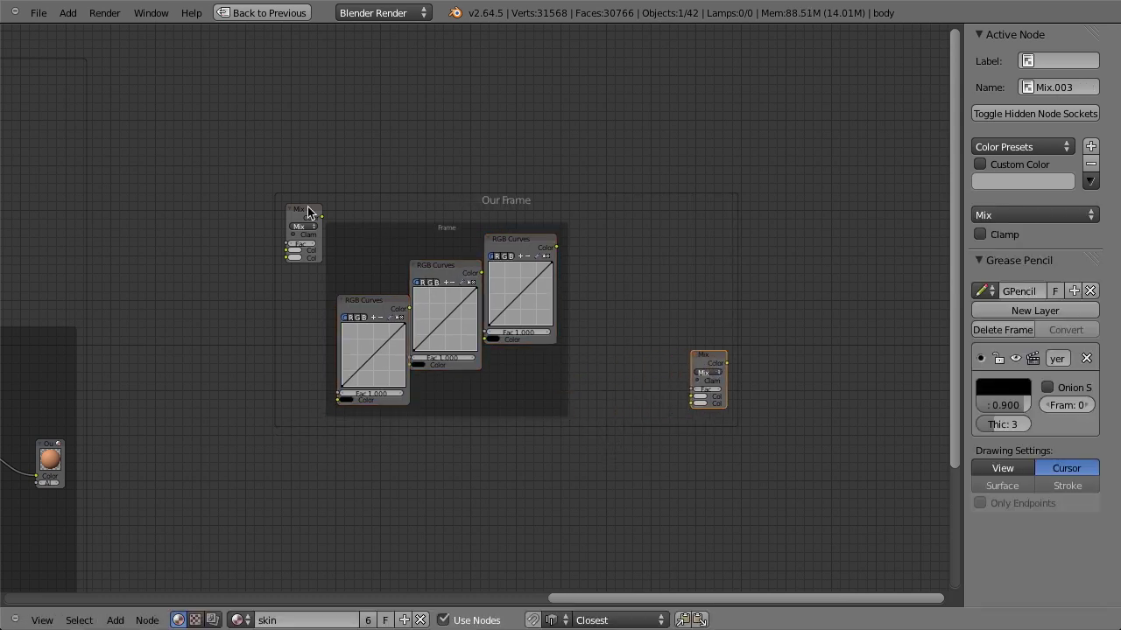
{"action": "left_click_drag", "start_coordinate": [308, 210], "coordinate": [233, 199]}
- Set the inner frame's label size to 25
{"action": "left_click", "coordinate": [447, 230]}
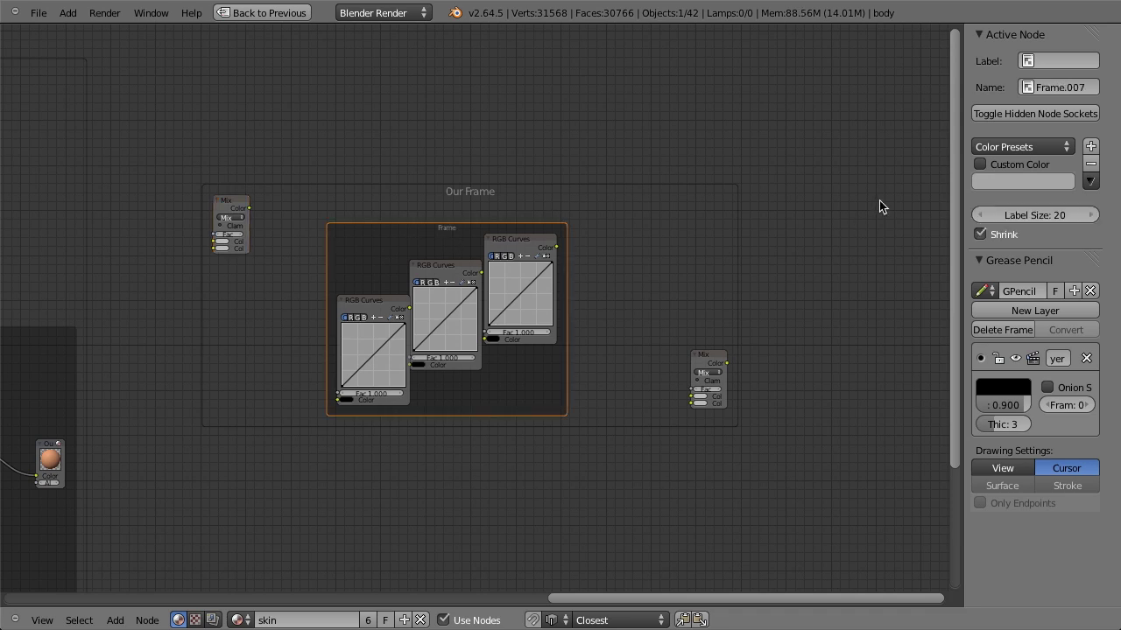
{"action": "left_click", "coordinate": [1065, 215]}
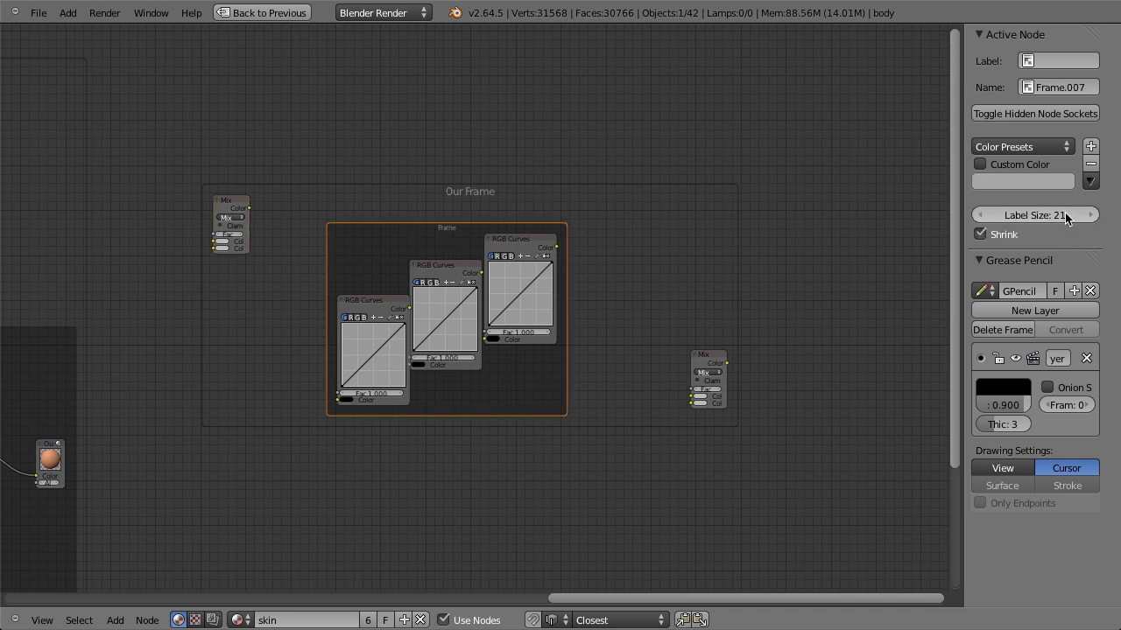
{"action": "left_click", "coordinate": [1065, 215]}
{"action": "type", "text": "25"}
{"action": "key", "text": "Return"}
- Label the inner frame "Sub Frame"
{"action": "scroll", "coordinate": [583, 223], "scroll_direction": "up", "scroll_amount": 3}
{"action": "left_click", "coordinate": [1078, 62]}
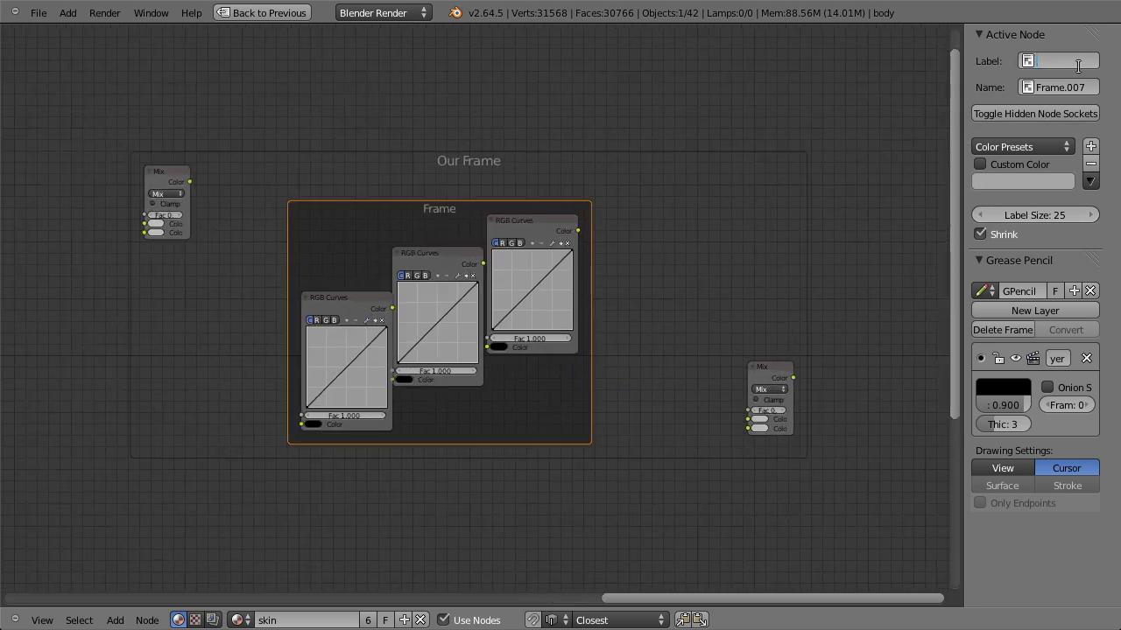
{"action": "type", "text": "Sub Frame"}
{"action": "key", "text": "Return"}
{"action": "scroll", "coordinate": [499, 370], "scroll_direction": "down", "scroll_amount": 2}
{"action": "scroll", "coordinate": [499, 371], "scroll_direction": "up", "scroll_amount": 2}
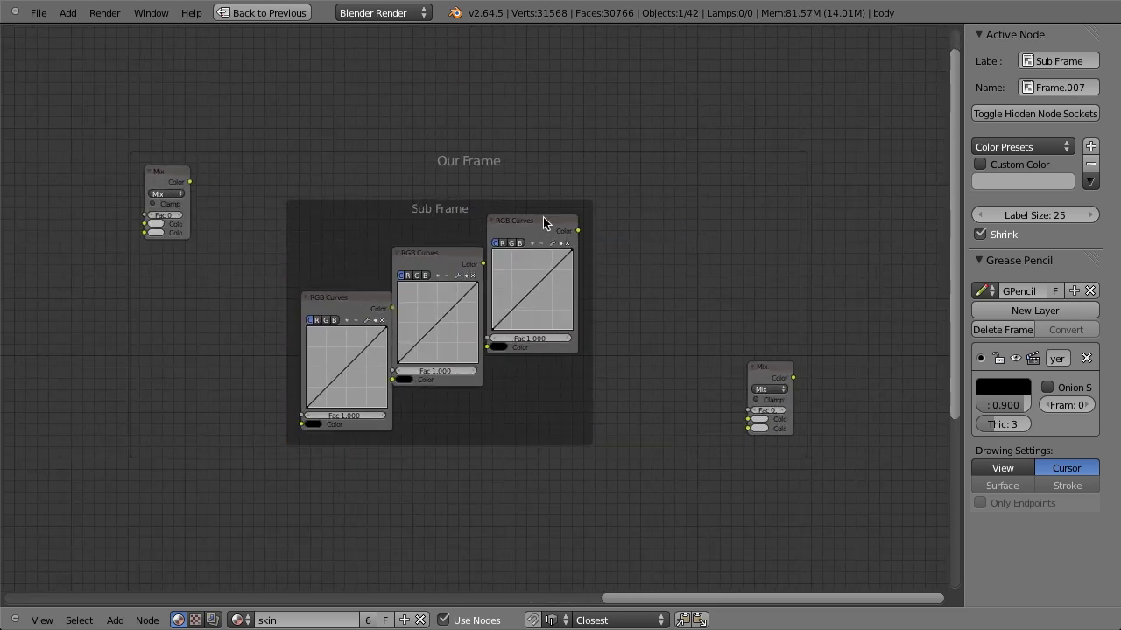
- Spread the two outer RGB Curves nodes slightly away from the middle one within Sub Frame
{"action": "left_click_drag", "start_coordinate": [530, 220], "coordinate": [760, 215]}
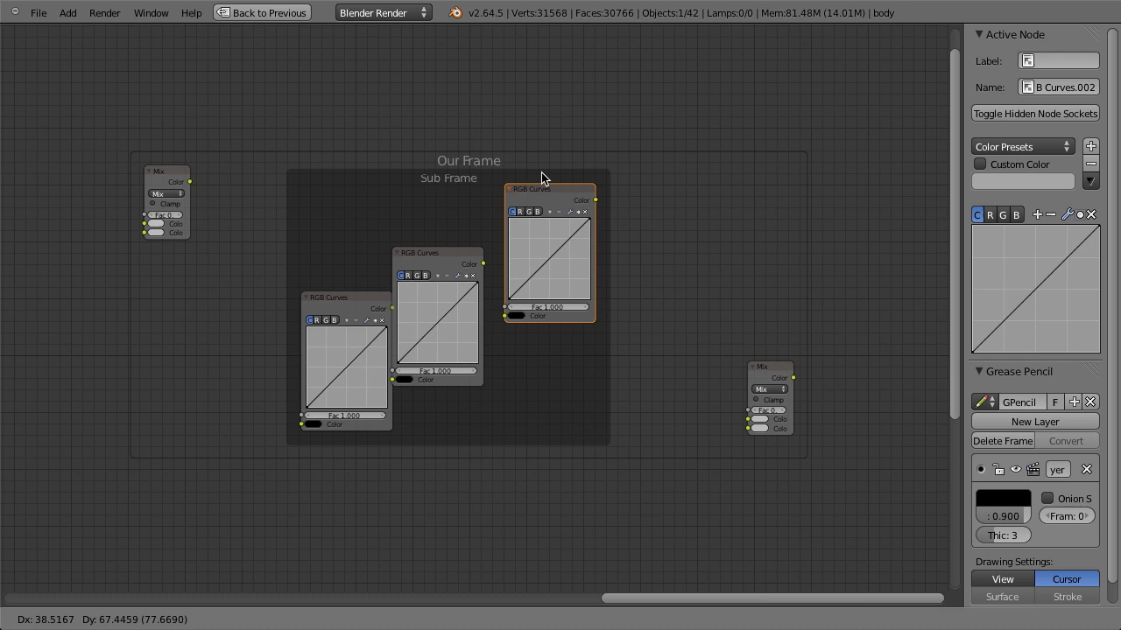
{"action": "right_click", "coordinate": [626, 214]}
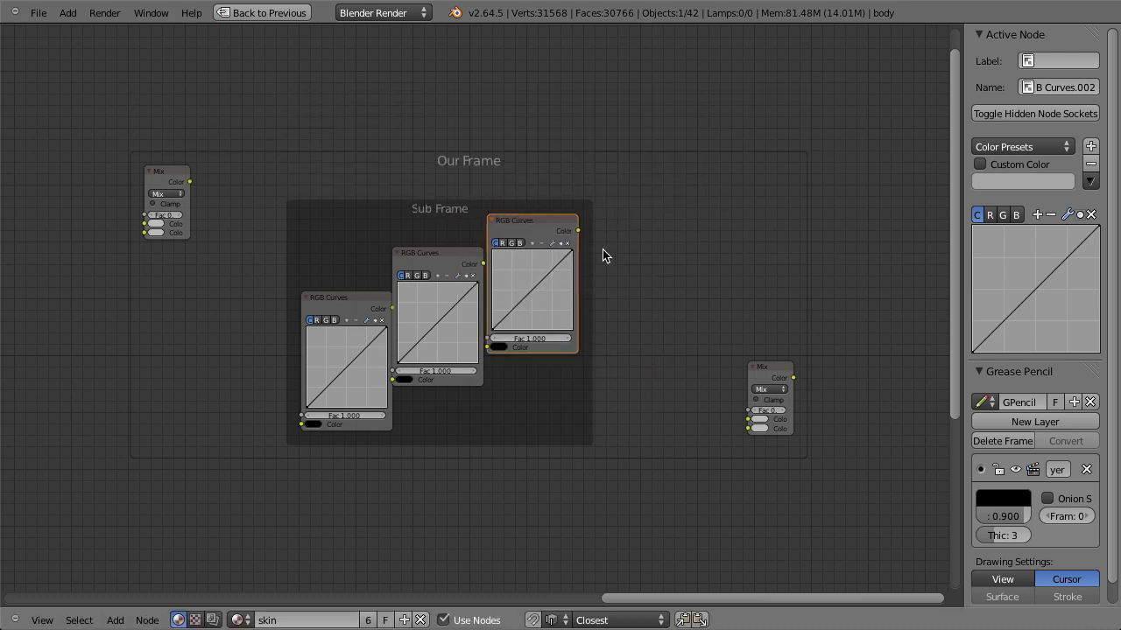
{"action": "scroll", "coordinate": [571, 313], "scroll_direction": "up", "scroll_amount": 1}
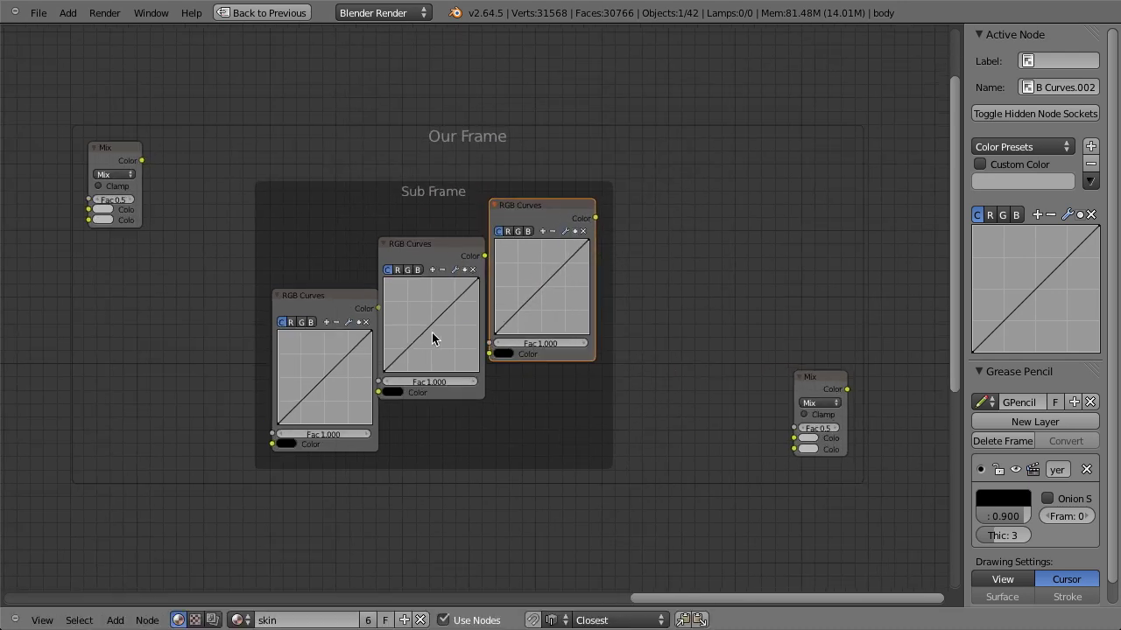
{"action": "left_click_drag", "start_coordinate": [341, 310], "coordinate": [320, 313]}
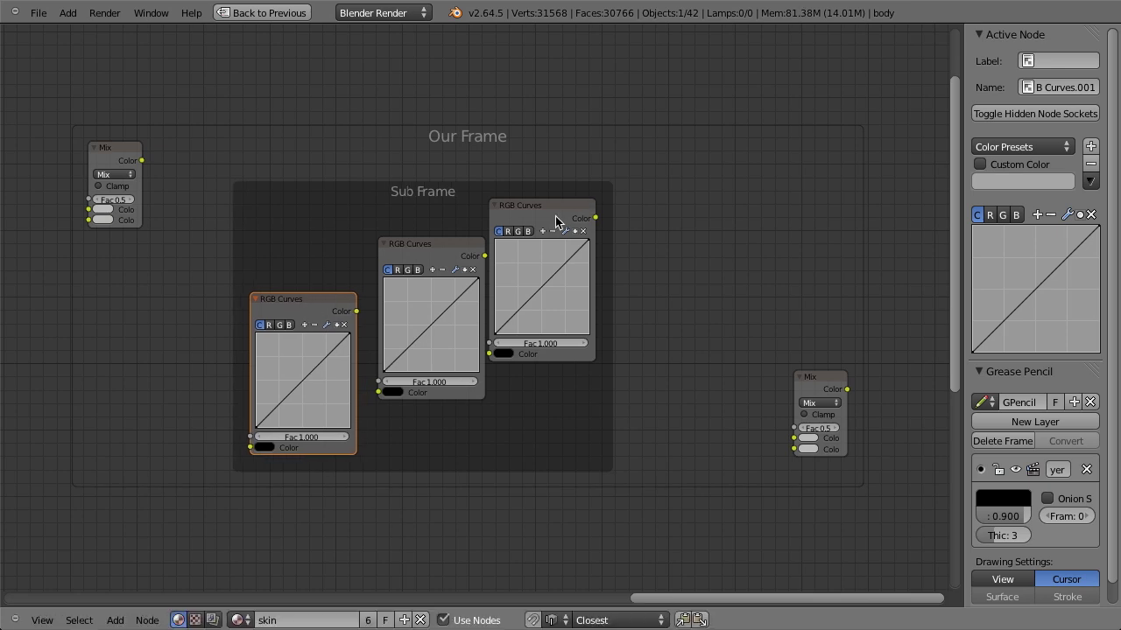
{"action": "left_click_drag", "start_coordinate": [558, 217], "coordinate": [572, 219]}
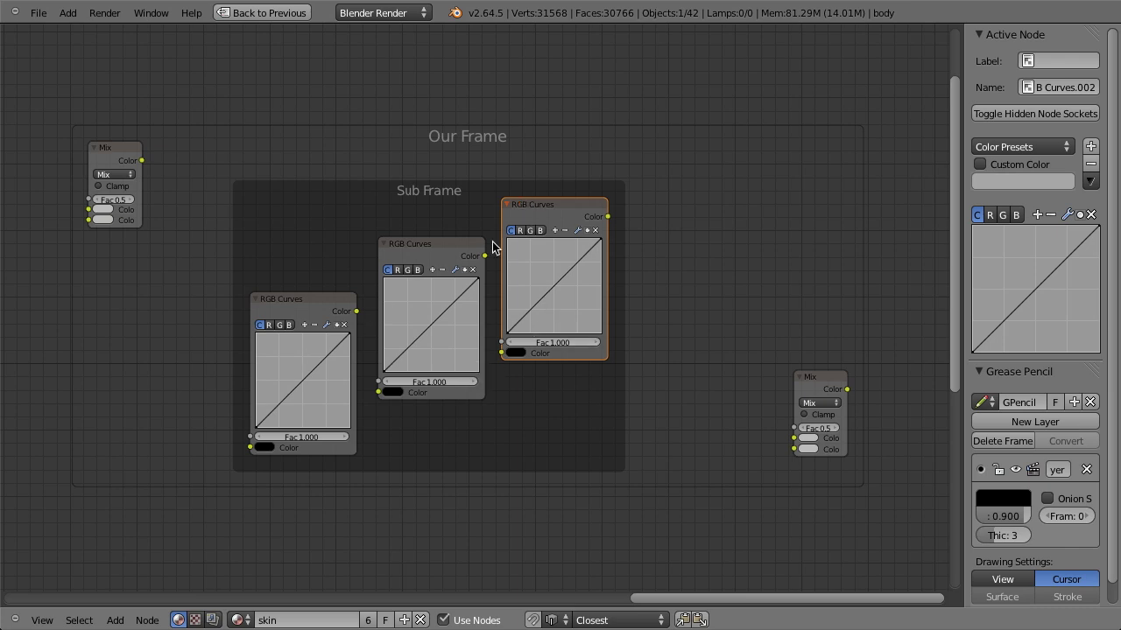
- Detach the rightmost RGB Curves node from Sub Frame and place it between Sub Frame and the right-hand Mix node
{"action": "key", "text": "alt+p"}
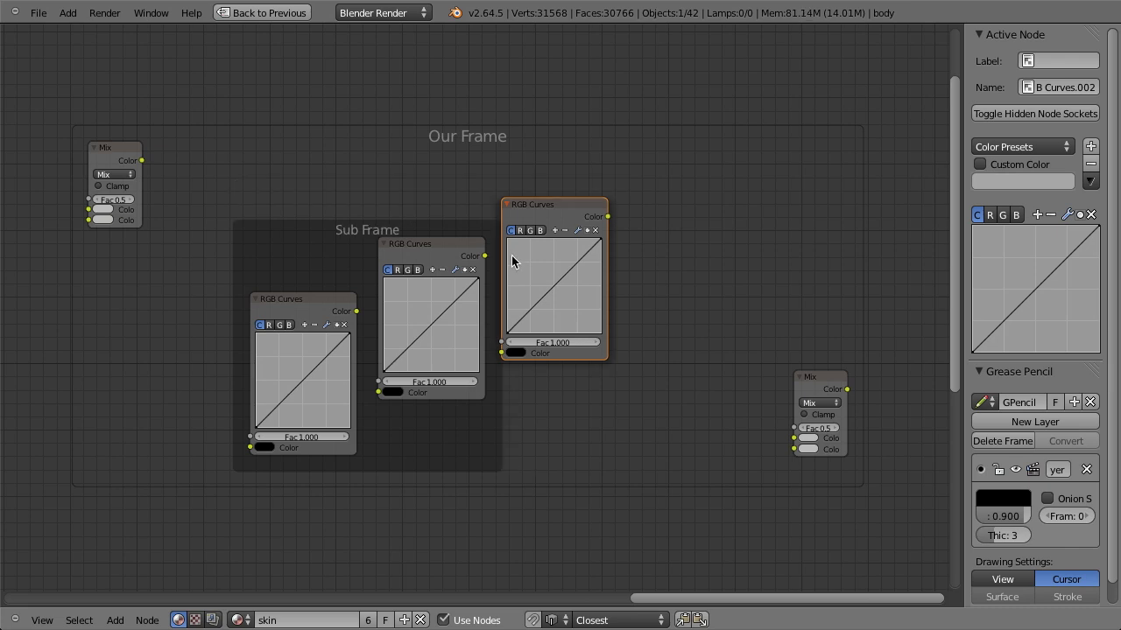
{"action": "key", "text": "g"}
{"action": "left_click", "coordinate": [451, 292]}
{"action": "key", "text": "g"}
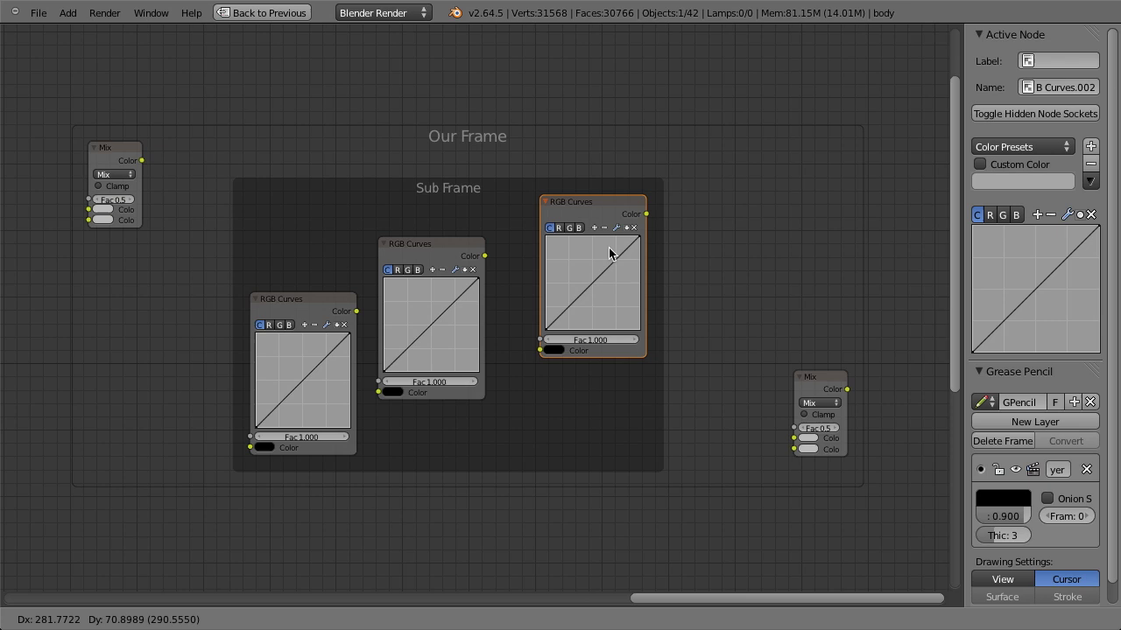
{"action": "left_click", "coordinate": [610, 253]}
{"action": "key", "text": "g"}
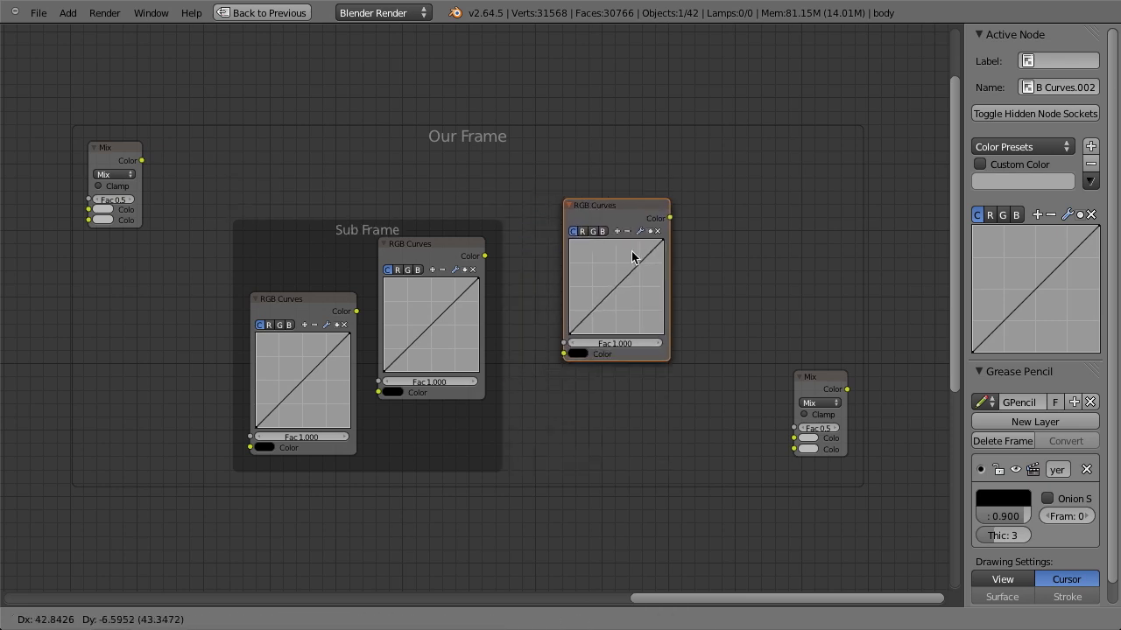
{"action": "left_click", "coordinate": [633, 255]}
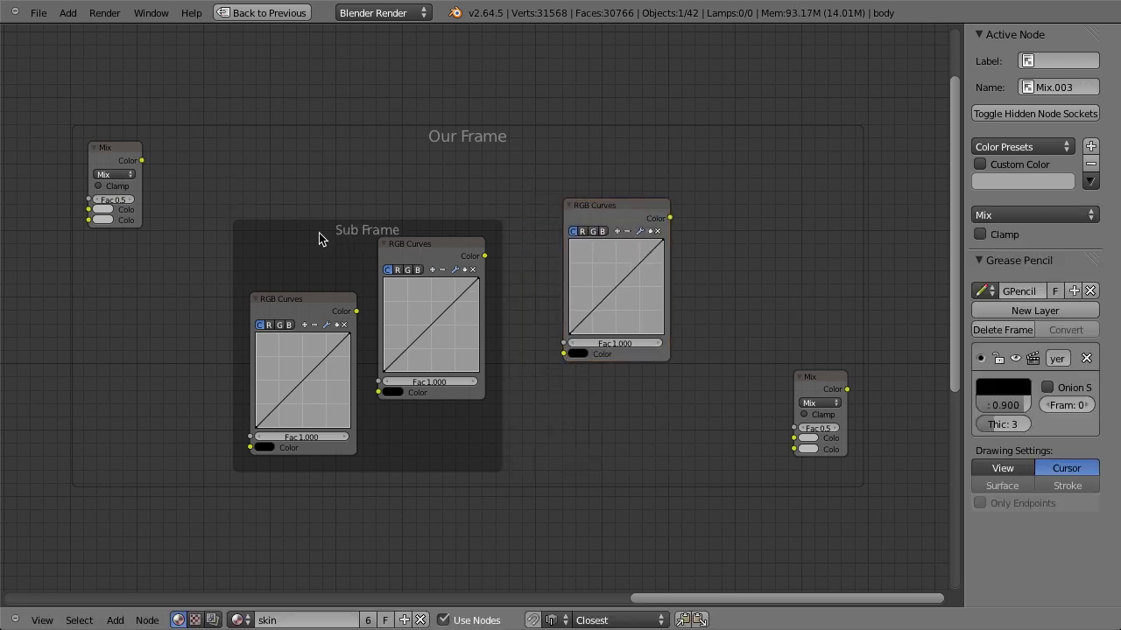
- Add another frame nested inside Sub Frame, just above its left RGB Curves node
{"action": "left_click", "coordinate": [355, 232]}
{"action": "scroll", "coordinate": [510, 247], "scroll_direction": "down", "scroll_amount": 1}
{"action": "scroll", "coordinate": [521, 263], "scroll_direction": "down", "scroll_amount": 1}
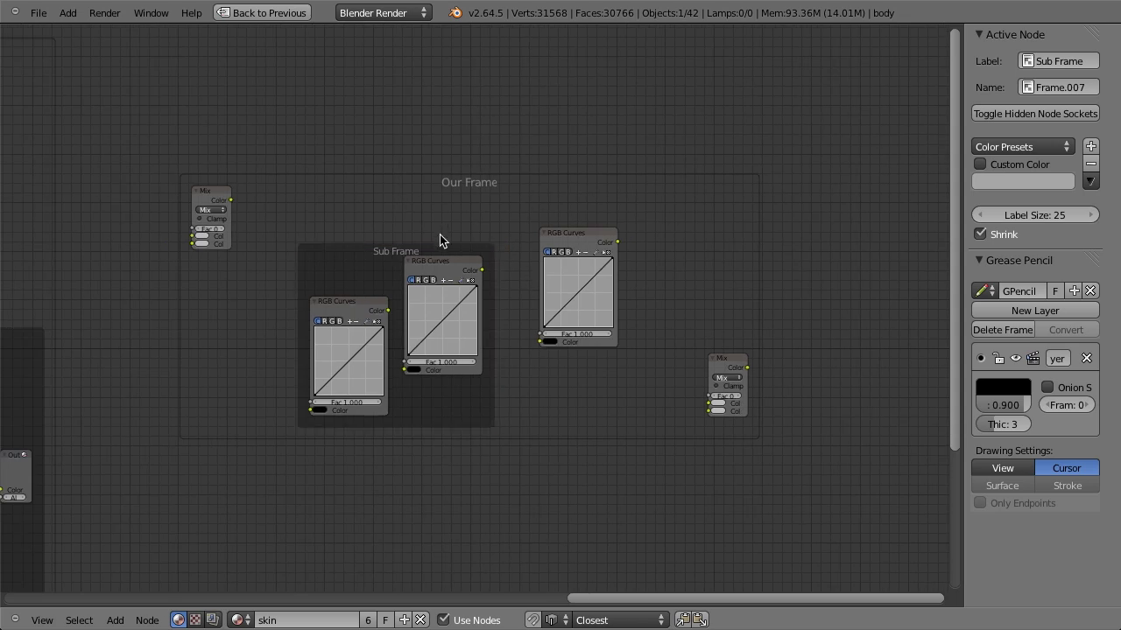
{"action": "left_click", "coordinate": [384, 253]}
{"action": "key", "text": "shift+a"}
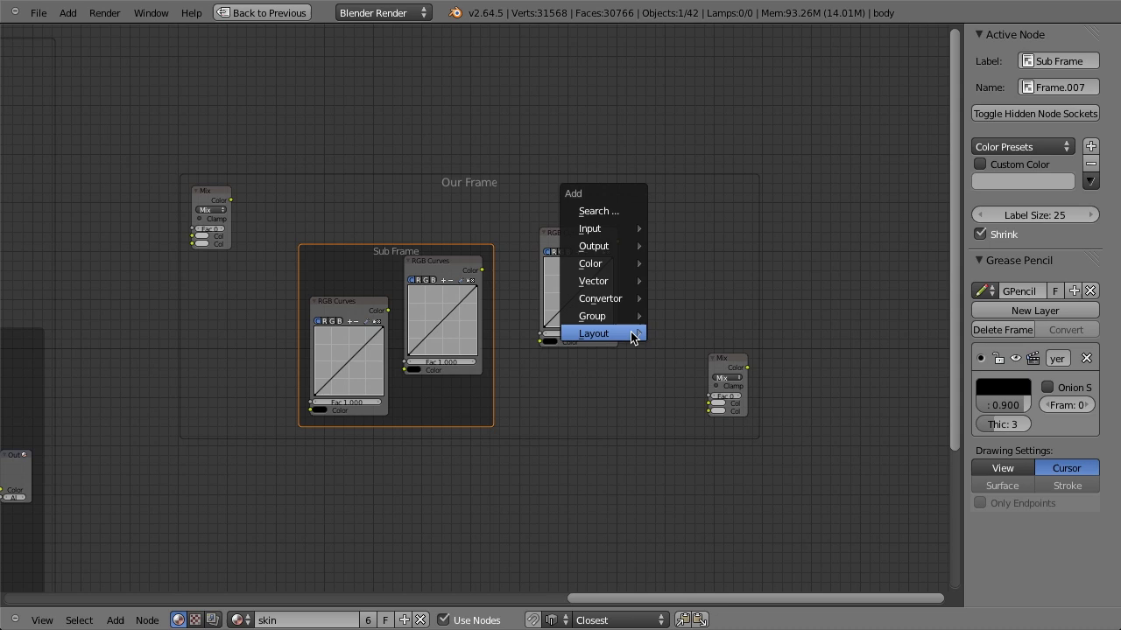
{"action": "mouse_move", "coordinate": [630, 333]}
{"action": "left_click", "coordinate": [704, 334]}
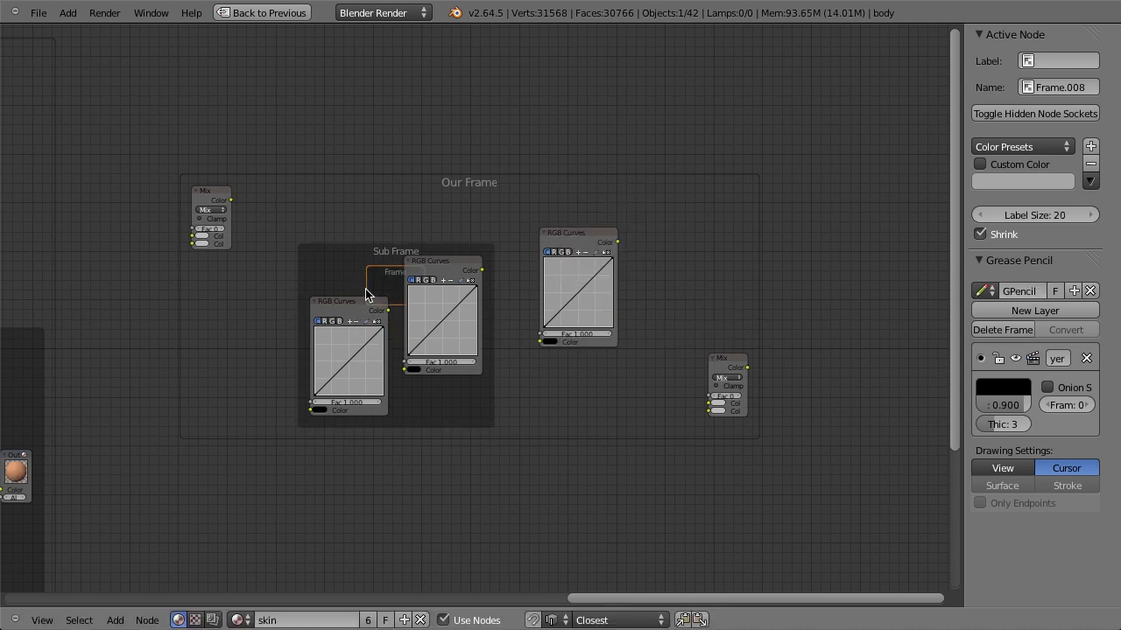
{"action": "left_click", "coordinate": [367, 276]}
{"action": "left_click", "coordinate": [369, 250]}
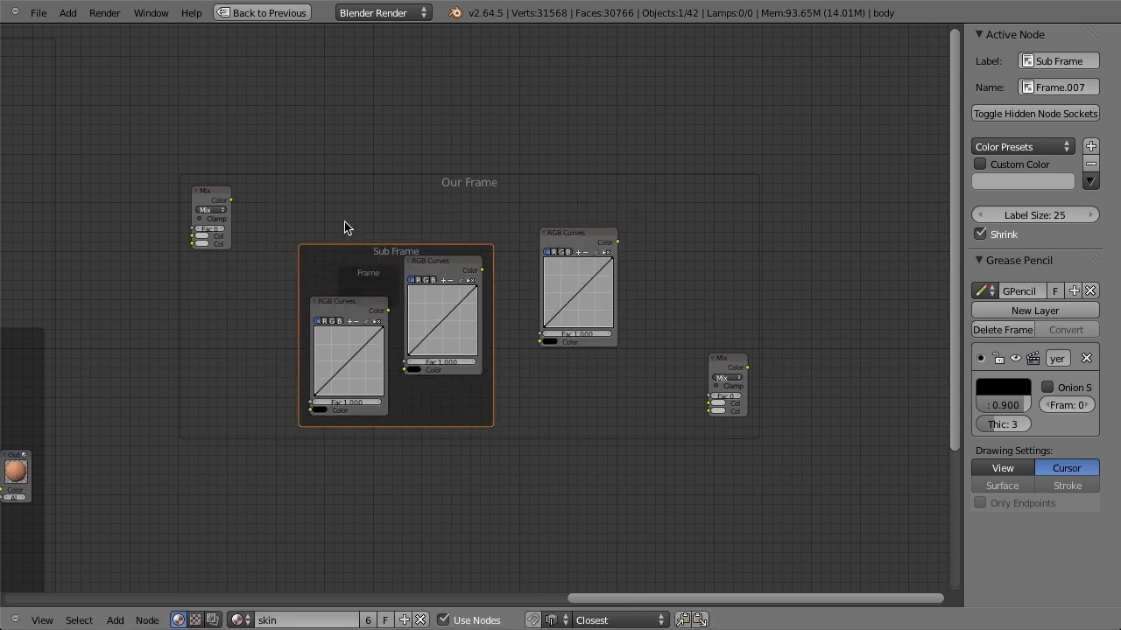
{"action": "left_click", "coordinate": [444, 183]}
{"action": "left_click", "coordinate": [380, 283]}
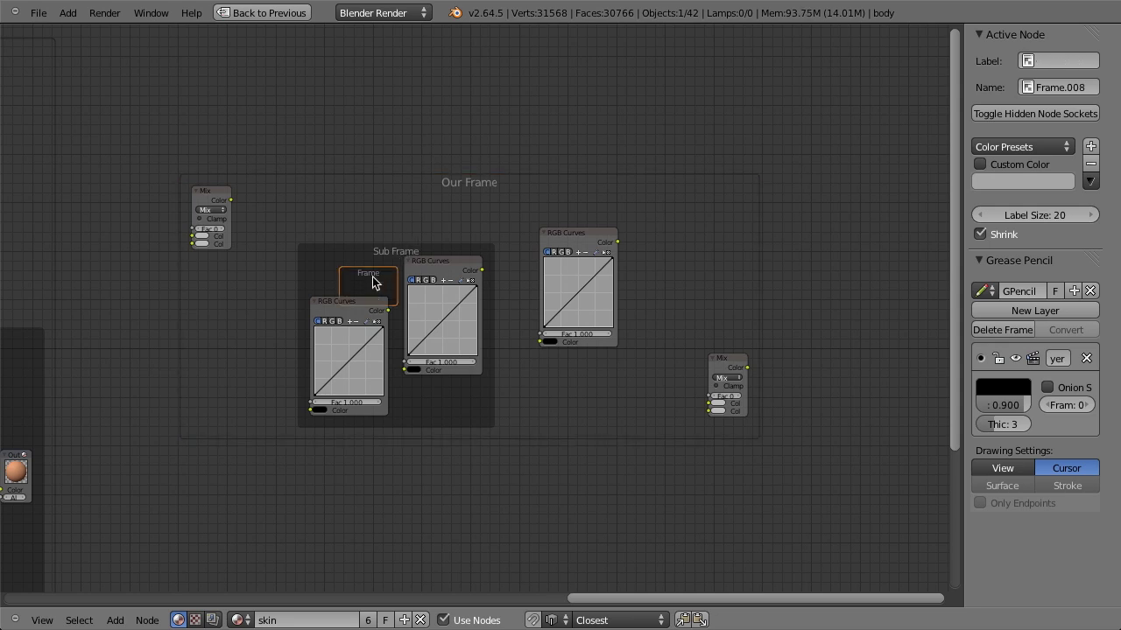
- Move the left RGB Curves node of Sub Frame into the new nested frame
{"action": "left_click", "coordinate": [346, 311]}
{"action": "left_click_drag", "start_coordinate": [347, 307], "coordinate": [310, 305]}
{"action": "scroll", "coordinate": [414, 268], "scroll_direction": "down", "scroll_amount": 1}
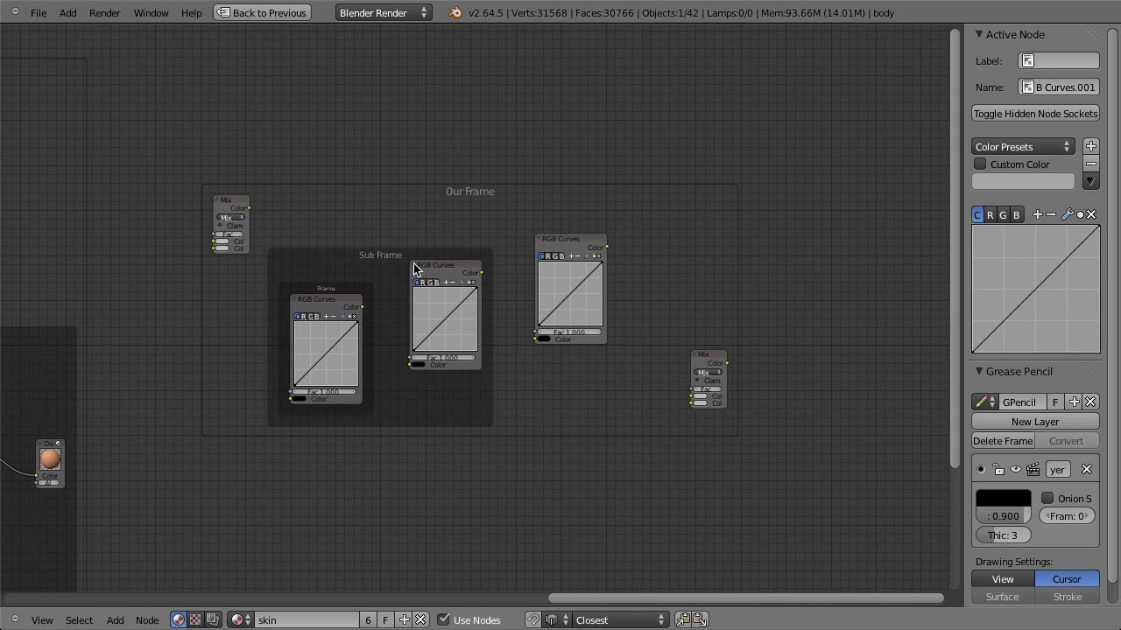
- Enable a custom color for Our Frame and set it to bright green
{"action": "left_click", "coordinate": [450, 187]}
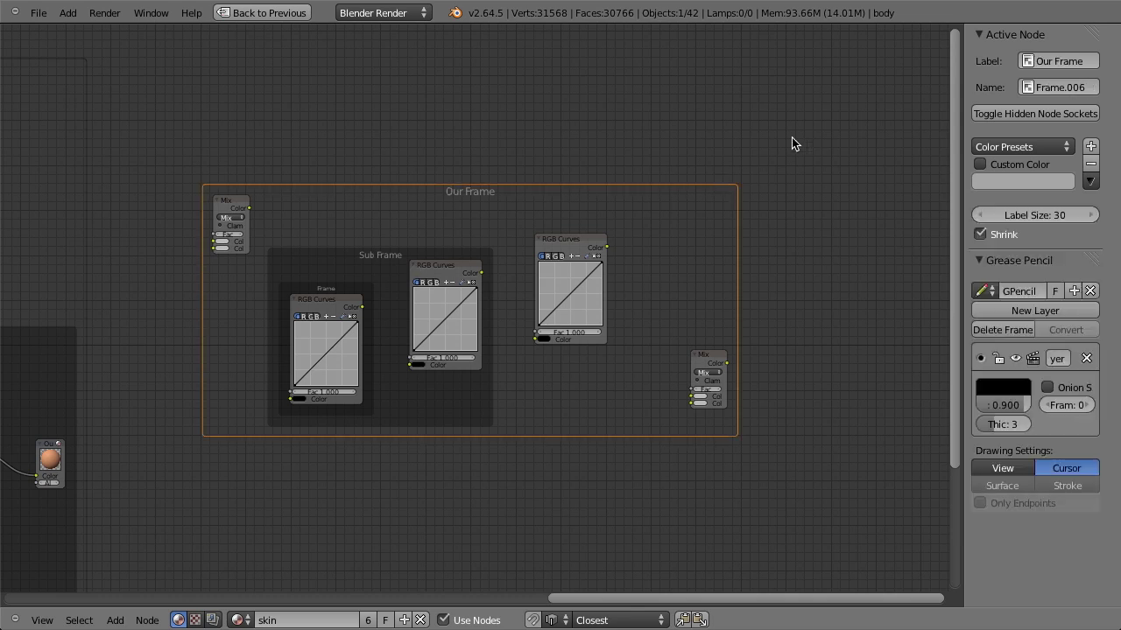
{"action": "left_click", "coordinate": [995, 167]}
{"action": "left_click", "coordinate": [994, 182]}
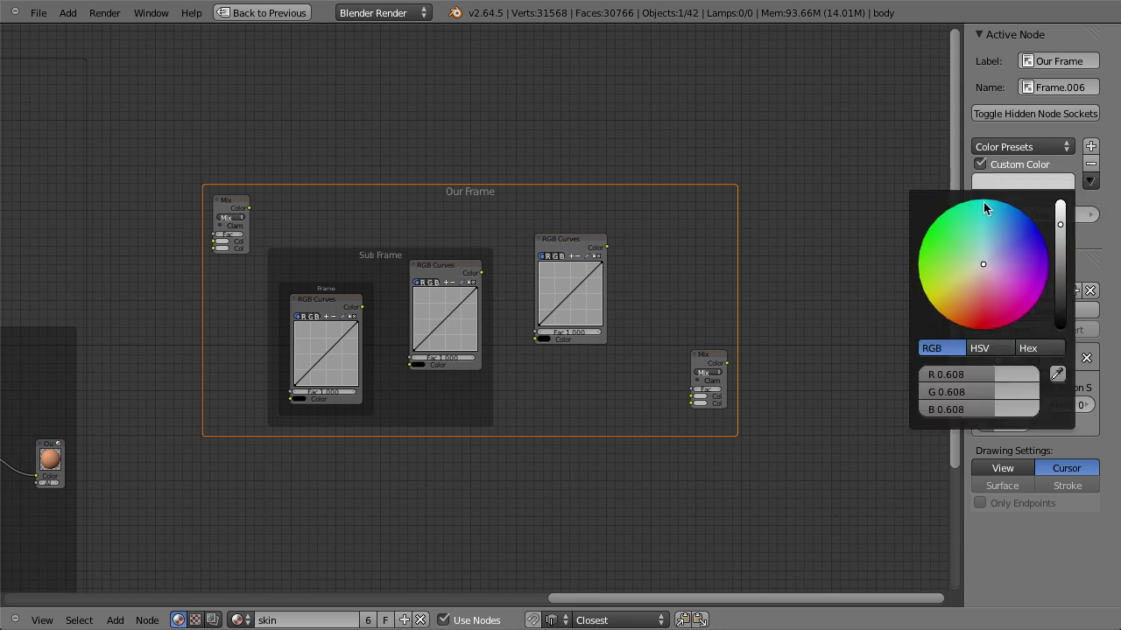
{"action": "left_click_drag", "start_coordinate": [983, 261], "coordinate": [938, 228]}
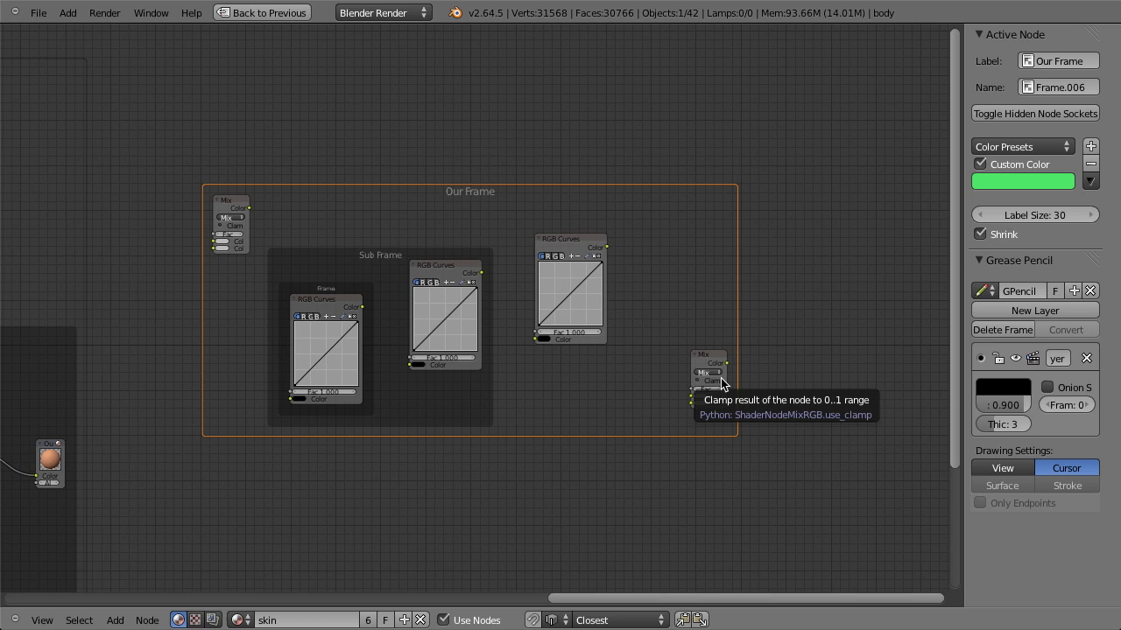
{"action": "scroll", "coordinate": [577, 368], "scroll_direction": "up", "scroll_amount": 4}
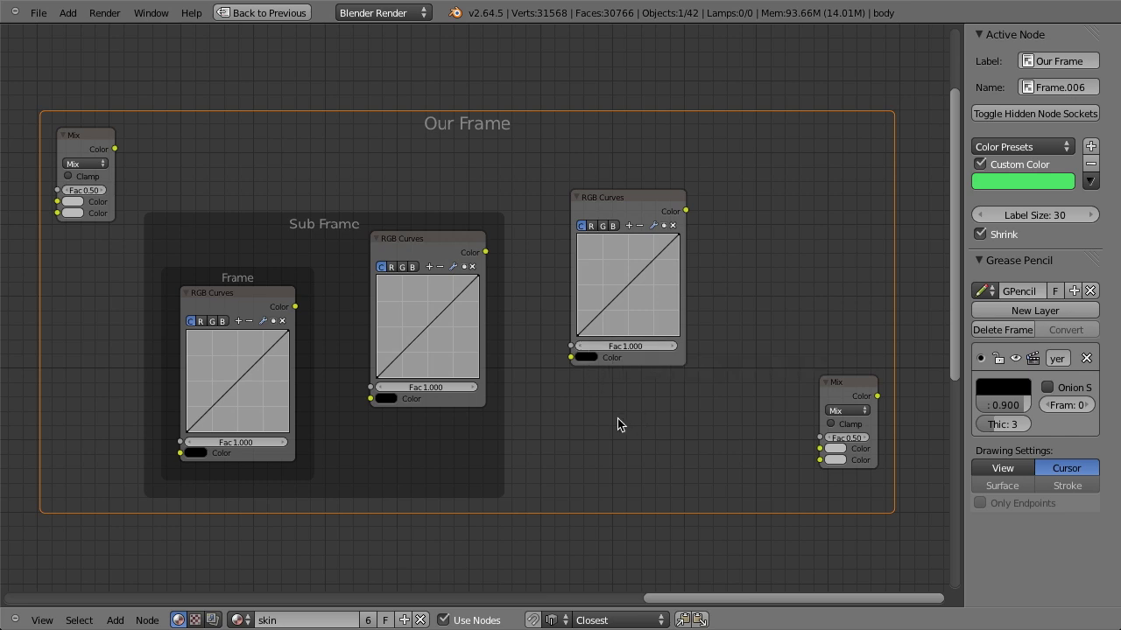
- Open the Node Editor theme settings in the user preferences and move their window clear of the nested frames
{"action": "key", "text": "ctrl+alt+u"}
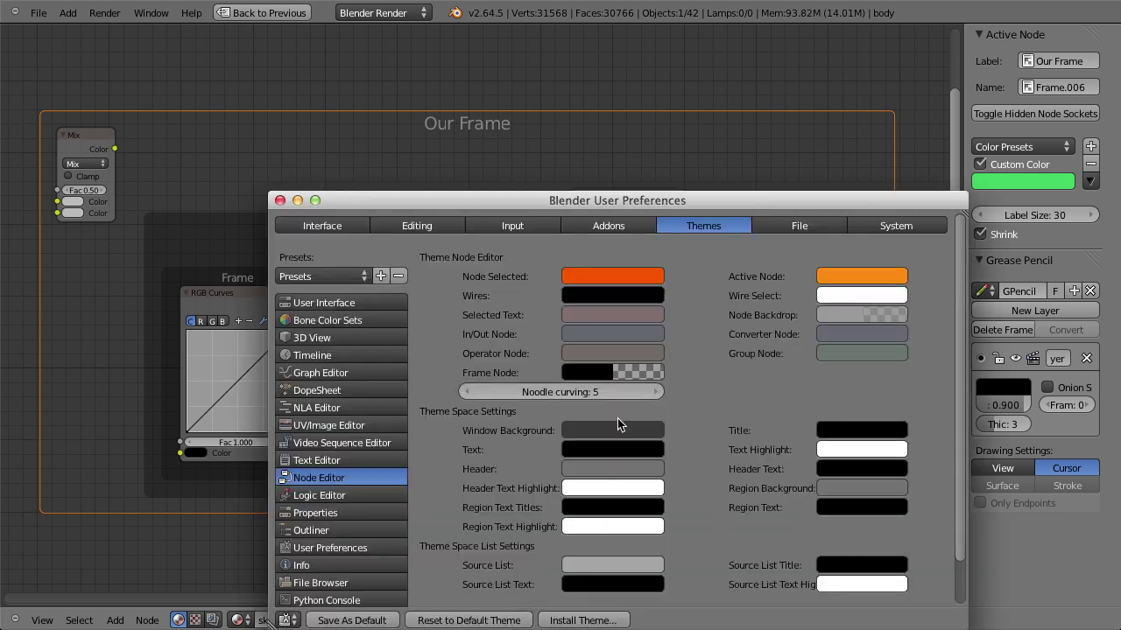
{"action": "left_click_drag", "start_coordinate": [671, 204], "coordinate": [656, 156]}
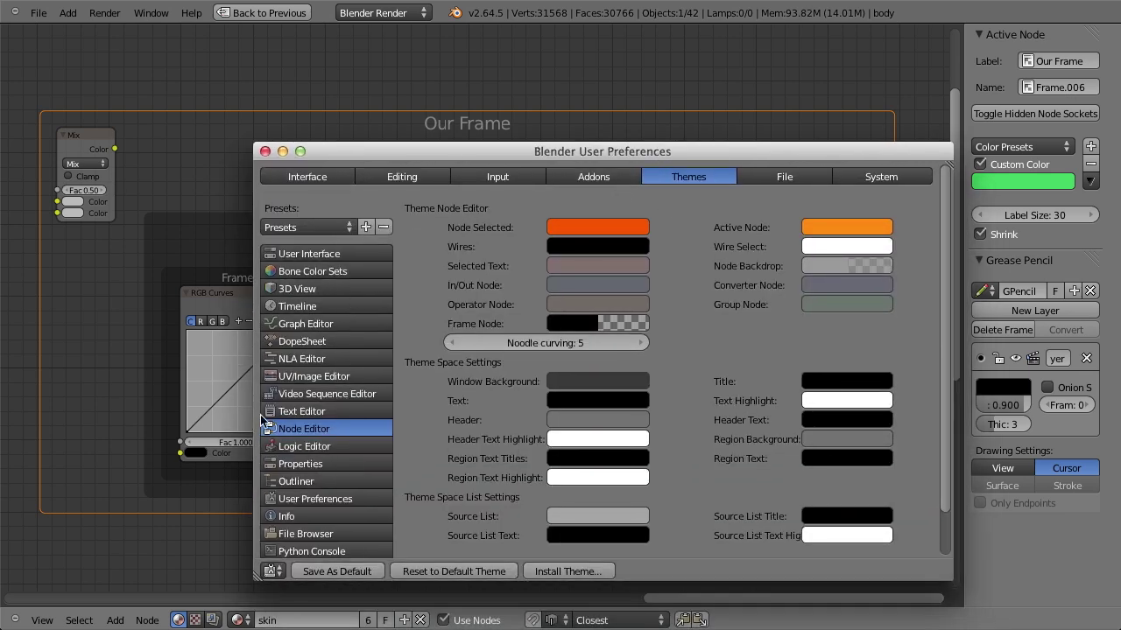
{"action": "left_click_drag", "start_coordinate": [543, 153], "coordinate": [750, 126]}
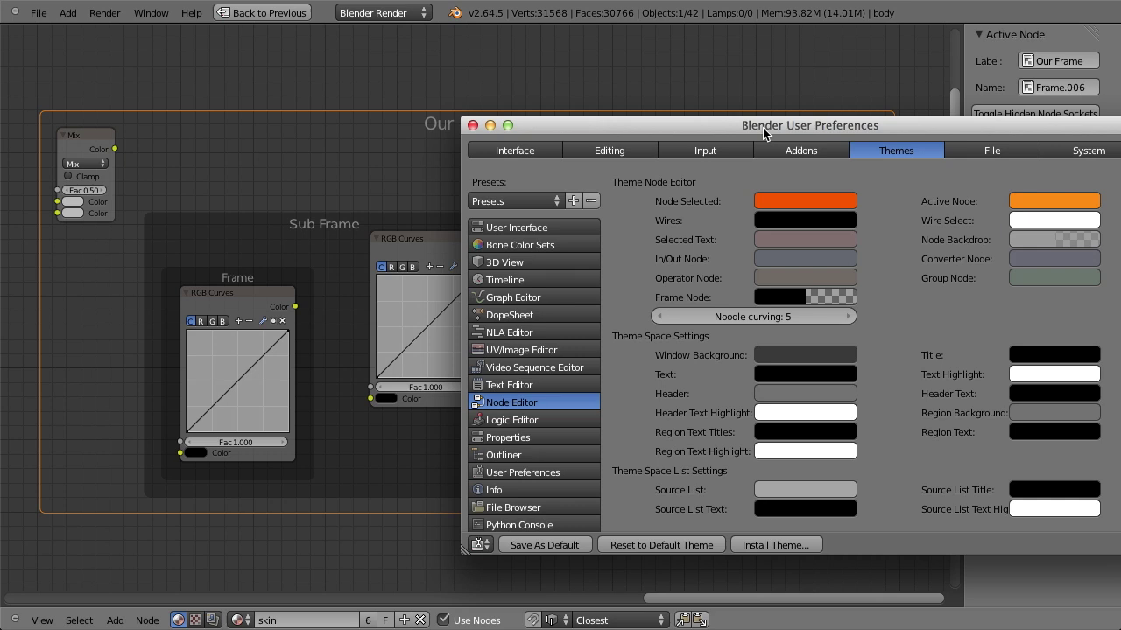
- Set the alpha of the Node Editor theme's Frame Node color to 0.1 and return to the node tree
{"action": "left_click", "coordinate": [836, 299]}
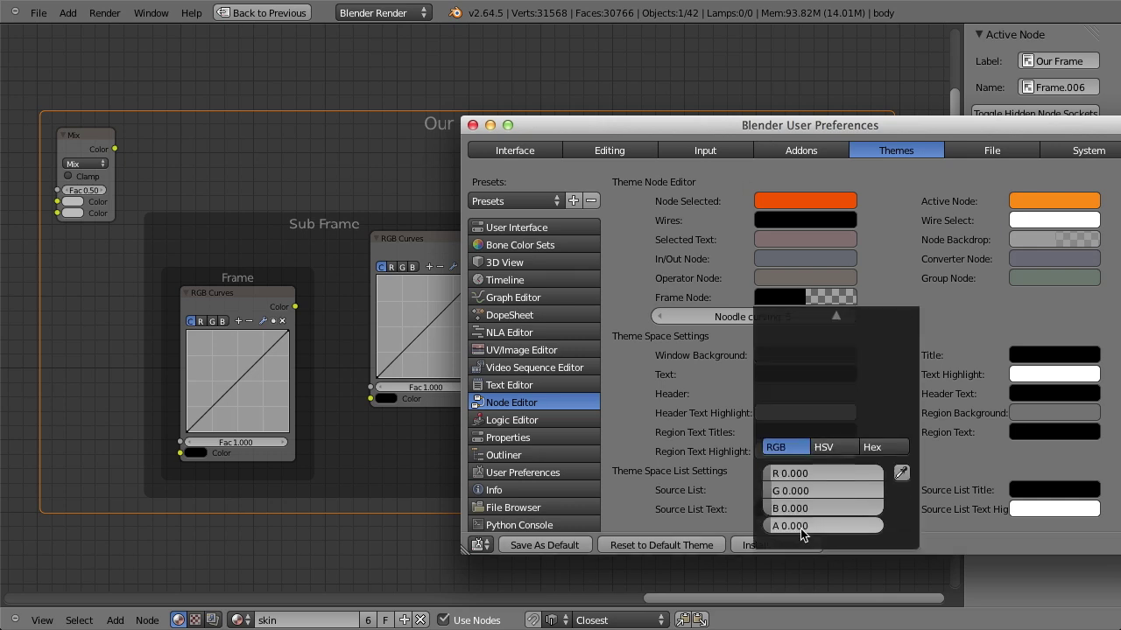
{"action": "left_click", "coordinate": [791, 526]}
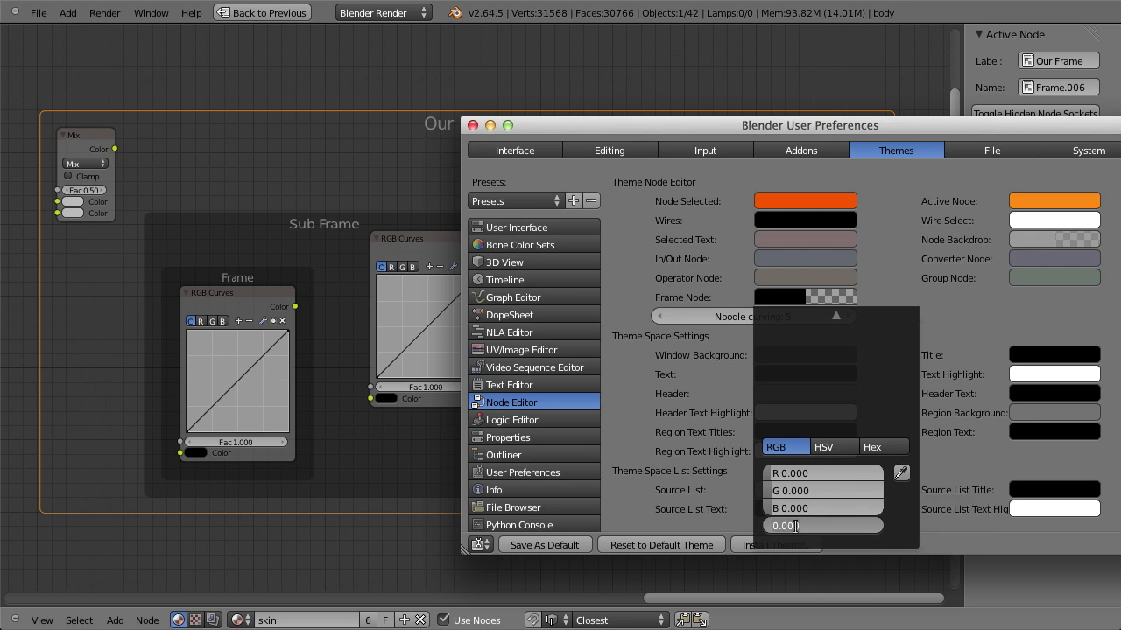
{"action": "type", "text": "0.1"}
{"action": "key", "text": "Return"}
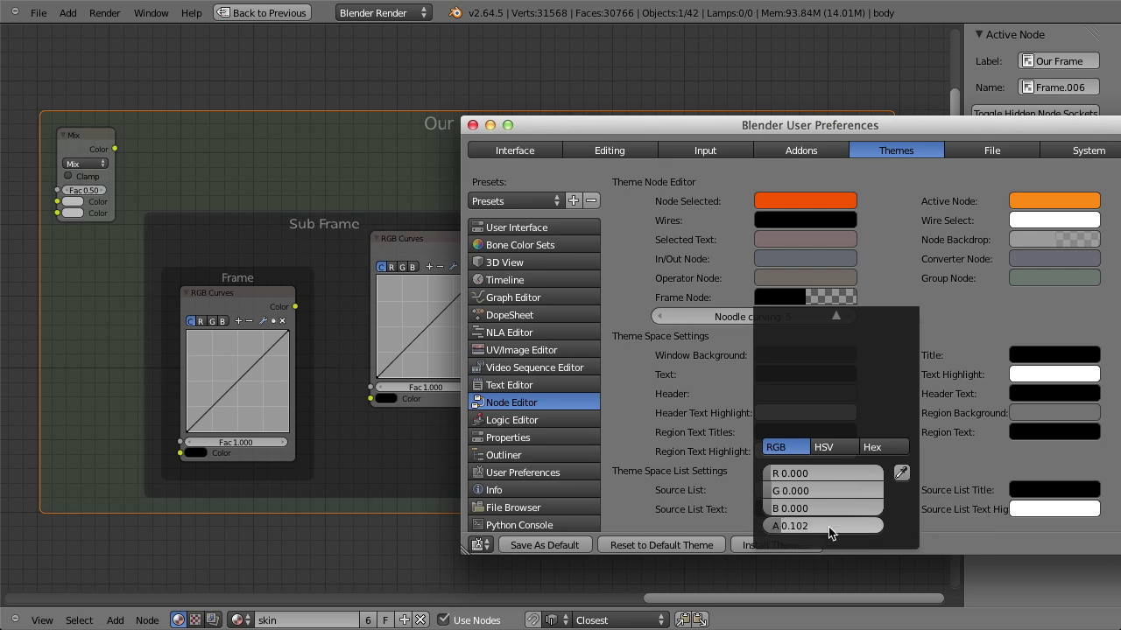
{"action": "left_click", "coordinate": [420, 117]}
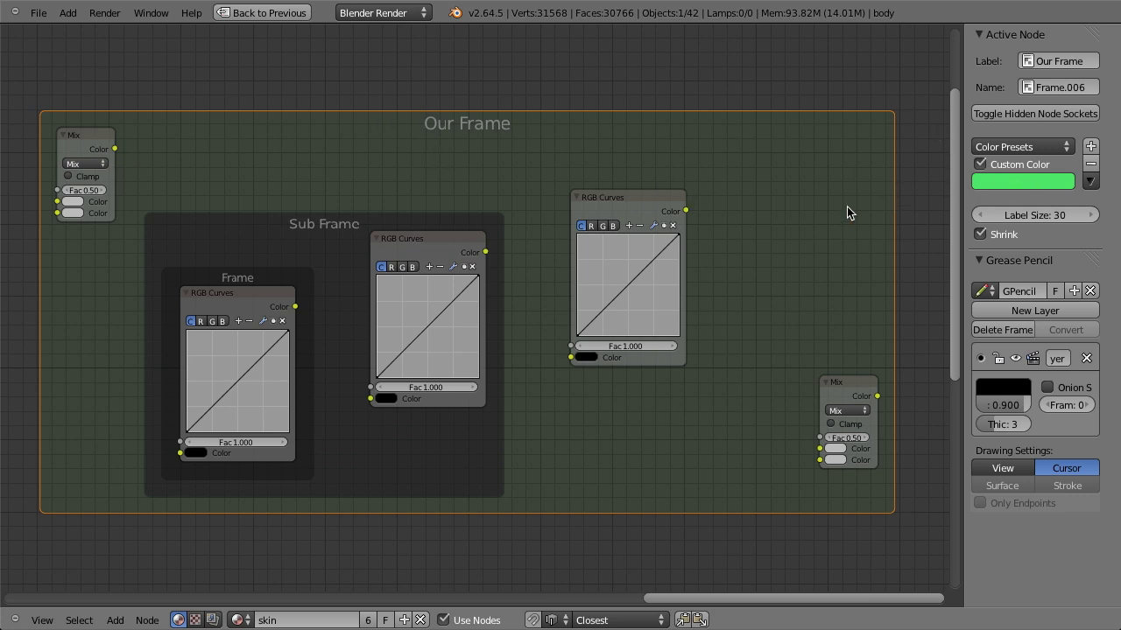
- Enable a custom color for Sub Frame and set it to blue, about R 0, G 0.21, B 0.61
{"action": "scroll", "coordinate": [616, 213], "scroll_direction": "down", "scroll_amount": 5}
{"action": "middle_click_drag", "start_coordinate": [376, 325], "coordinate": [758, 264]}
{"action": "scroll", "coordinate": [498, 268], "scroll_direction": "up", "scroll_amount": 2}
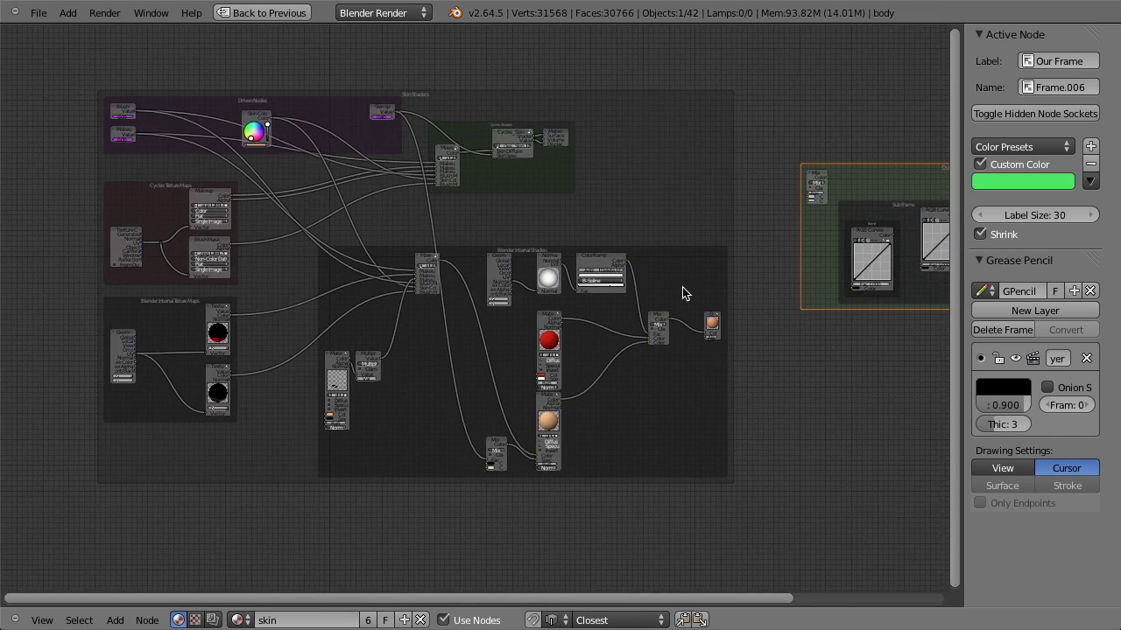
{"action": "middle_click_drag", "start_coordinate": [643, 295], "coordinate": [450, 313]}
{"action": "scroll", "coordinate": [714, 265], "scroll_direction": "up", "scroll_amount": 4}
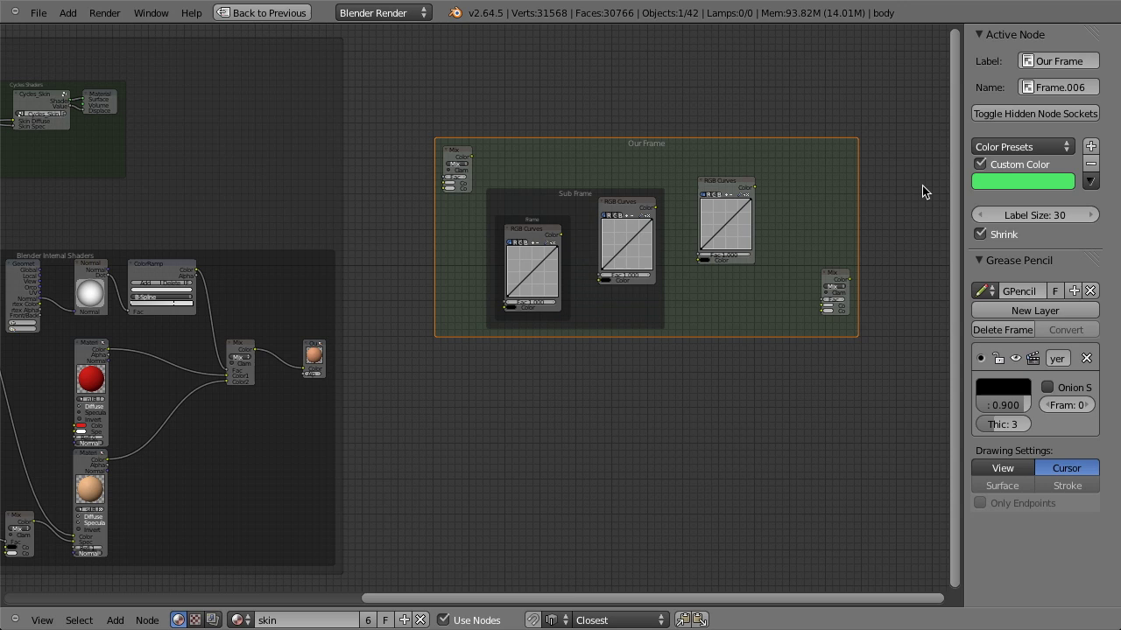
{"action": "middle_click_drag", "start_coordinate": [618, 384], "coordinate": [574, 365]}
{"action": "left_click", "coordinate": [590, 283]}
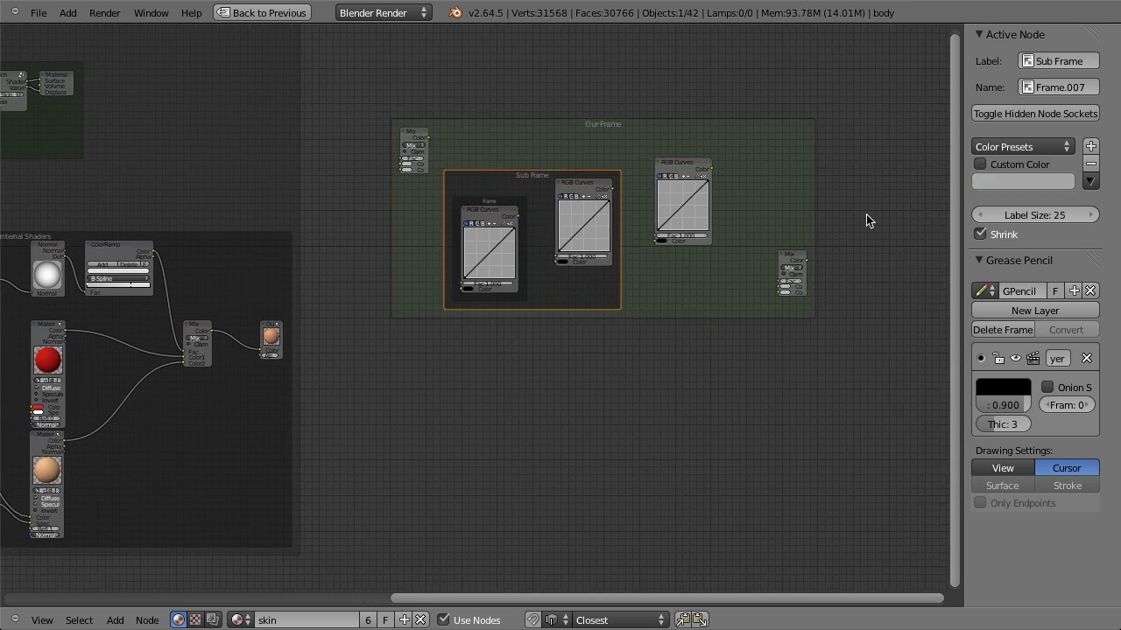
{"action": "left_click", "coordinate": [1021, 164]}
{"action": "left_click", "coordinate": [1014, 182]}
{"action": "mouse_move", "coordinate": [1020, 232]}
{"action": "left_mouse_down"}
{"action": "mouse_move", "coordinate": [1033, 225]}
{"action": "mouse_move", "coordinate": [952, 295]}
{"action": "mouse_move", "coordinate": [962, 304]}
{"action": "mouse_move", "coordinate": [975, 313]}
{"action": "mouse_move", "coordinate": [1025, 212]}
{"action": "left_mouse_up"}
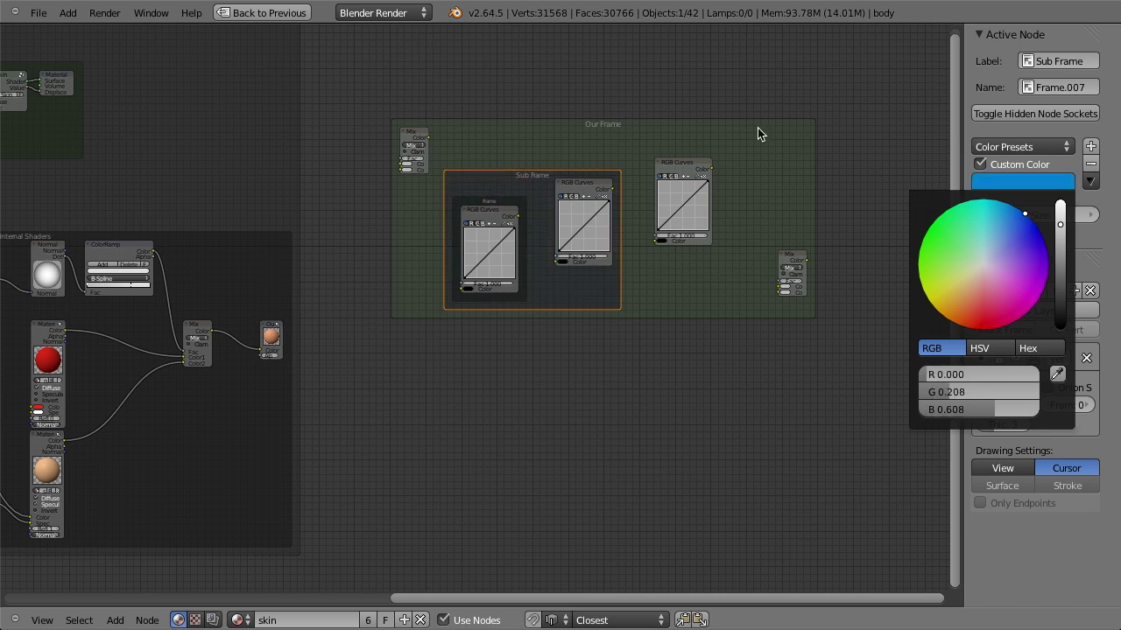
- Reopen the Node Editor theme settings, set the Frame Node color's alpha to 0.25 and close the preferences
{"action": "key", "text": "ctrl+alt+u"}
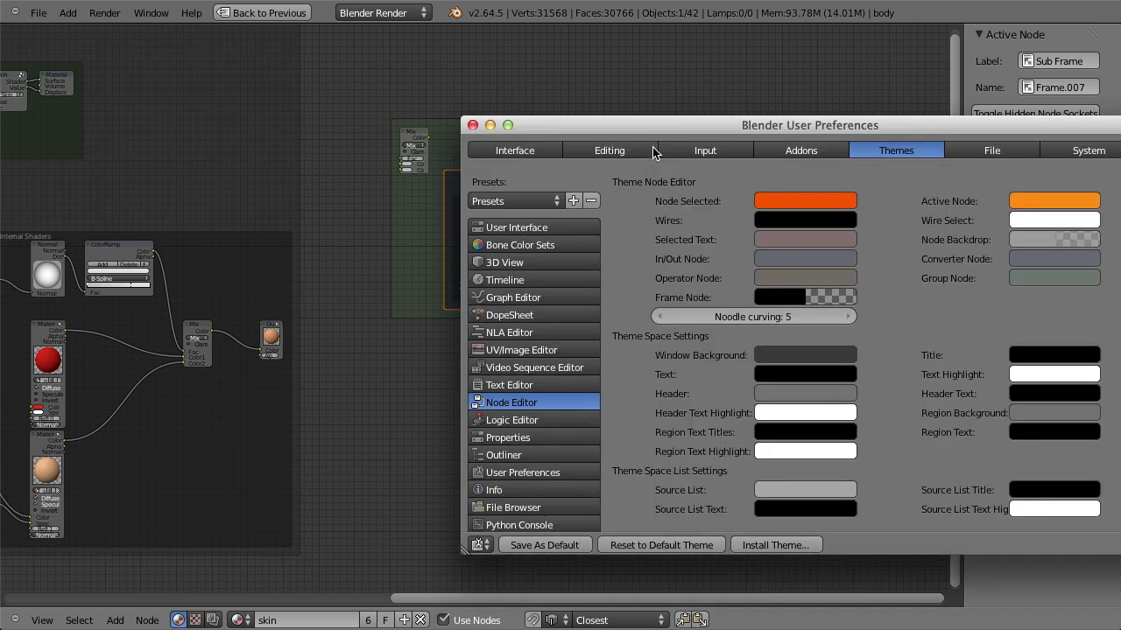
{"action": "left_click", "coordinate": [837, 299]}
{"action": "mouse_move", "coordinate": [840, 541]}
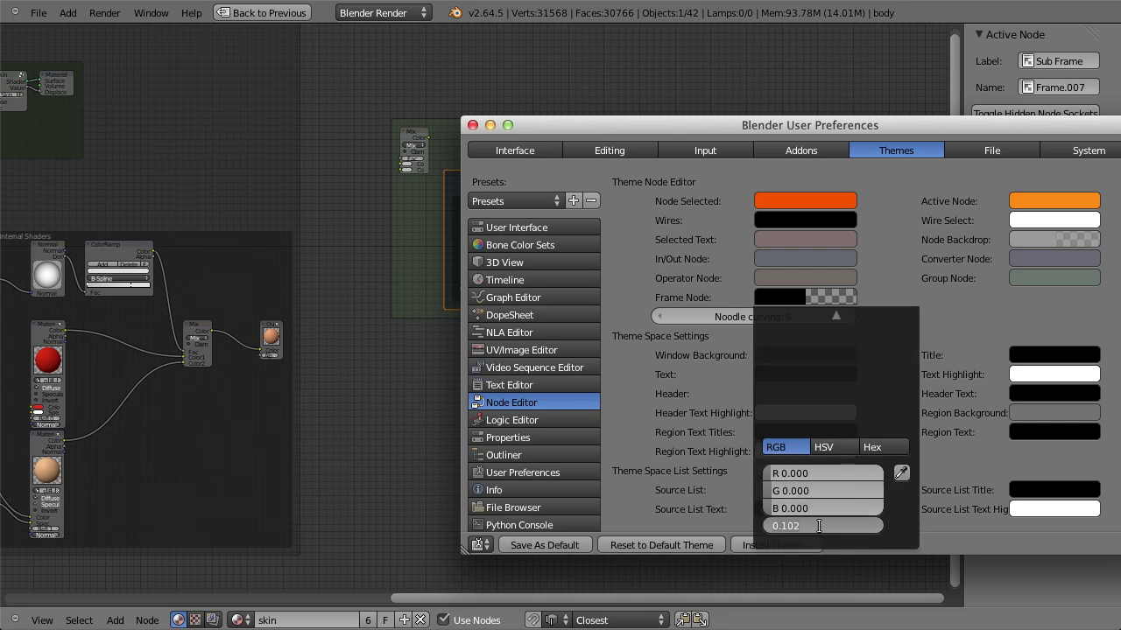
{"action": "key", "text": "BackSpace"}
{"action": "key", "text": "BackSpace"}
{"action": "key", "text": "BackSpace"}
{"action": "type", "text": "25"}
{"action": "key", "text": "Return"}
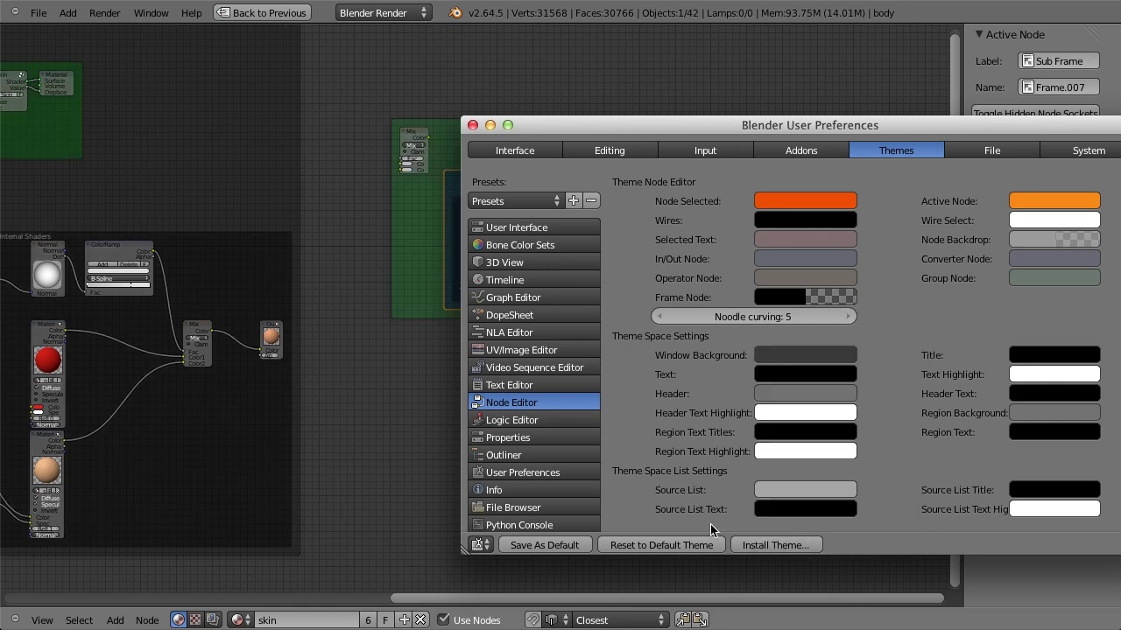
{"action": "key", "text": "super+w"}
- Deselect all nodes, compare the frame colors of Skin Shaders with those of Our Frame and its nested frames, and select Our Frame
{"action": "scroll", "coordinate": [367, 342], "scroll_direction": "down", "scroll_amount": 8}
{"action": "middle_click_drag", "start_coordinate": [366, 342], "coordinate": [477, 355]}
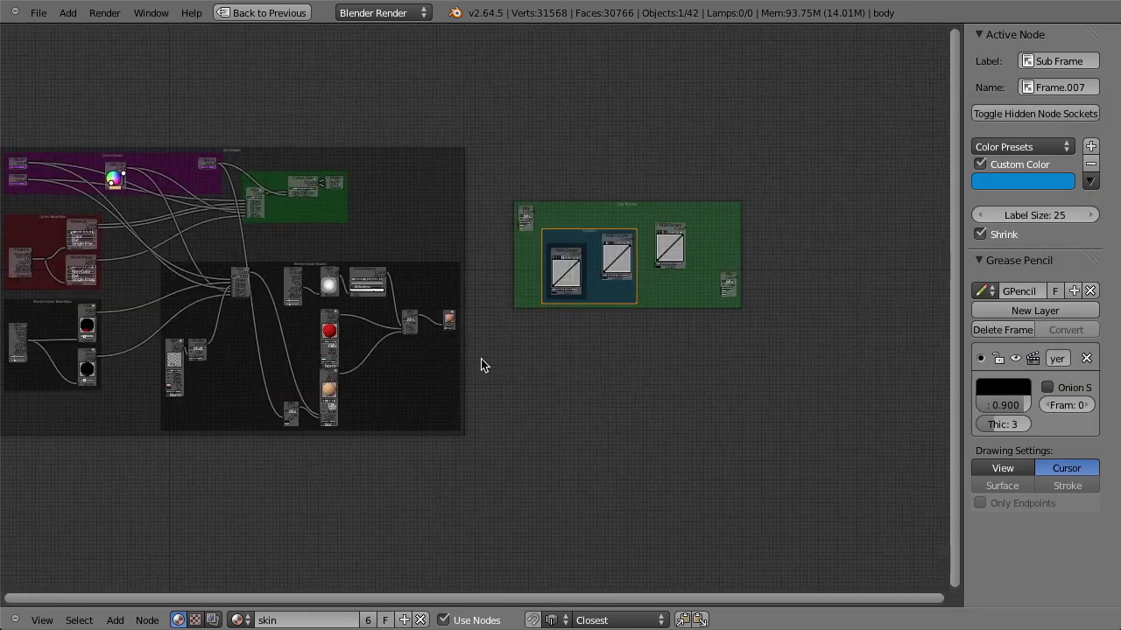
{"action": "scroll", "coordinate": [578, 341], "scroll_direction": "up", "scroll_amount": 4}
{"action": "scroll", "coordinate": [595, 330], "scroll_direction": "up", "scroll_amount": 3}
{"action": "middle_click_drag", "start_coordinate": [599, 327], "coordinate": [736, 366]}
{"action": "scroll", "coordinate": [486, 345], "scroll_direction": "up", "scroll_amount": 3}
{"action": "key", "text": "a"}
{"action": "scroll", "coordinate": [587, 361], "scroll_direction": "down", "scroll_amount": 5}
{"action": "scroll", "coordinate": [733, 365], "scroll_direction": "down", "scroll_amount": 3}
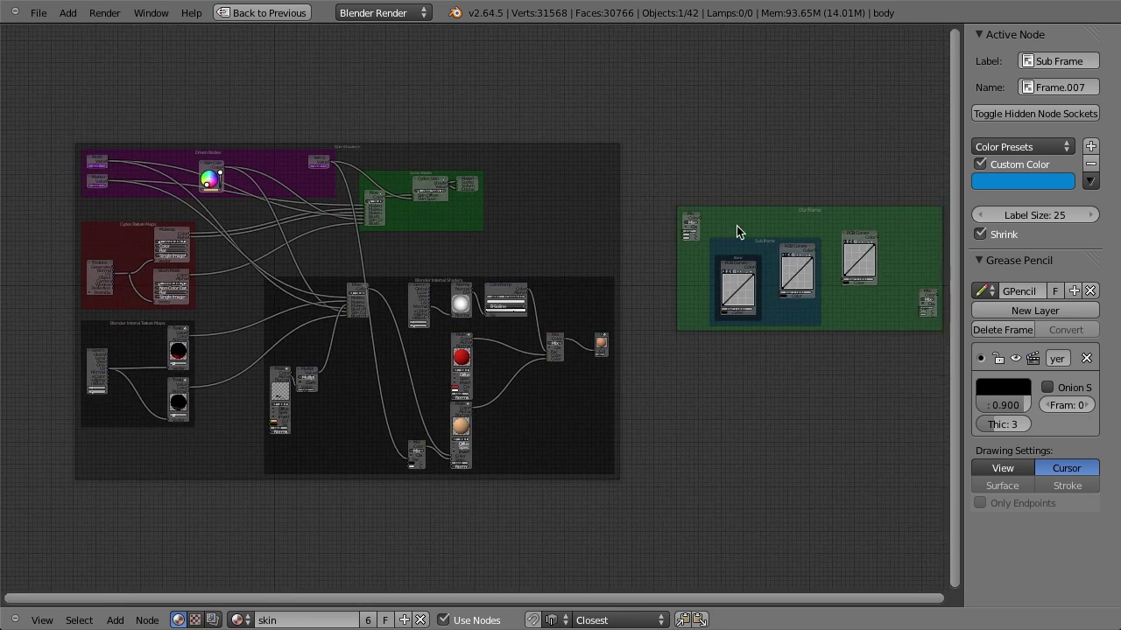
{"action": "scroll", "coordinate": [601, 291], "scroll_direction": "up", "scroll_amount": 2}
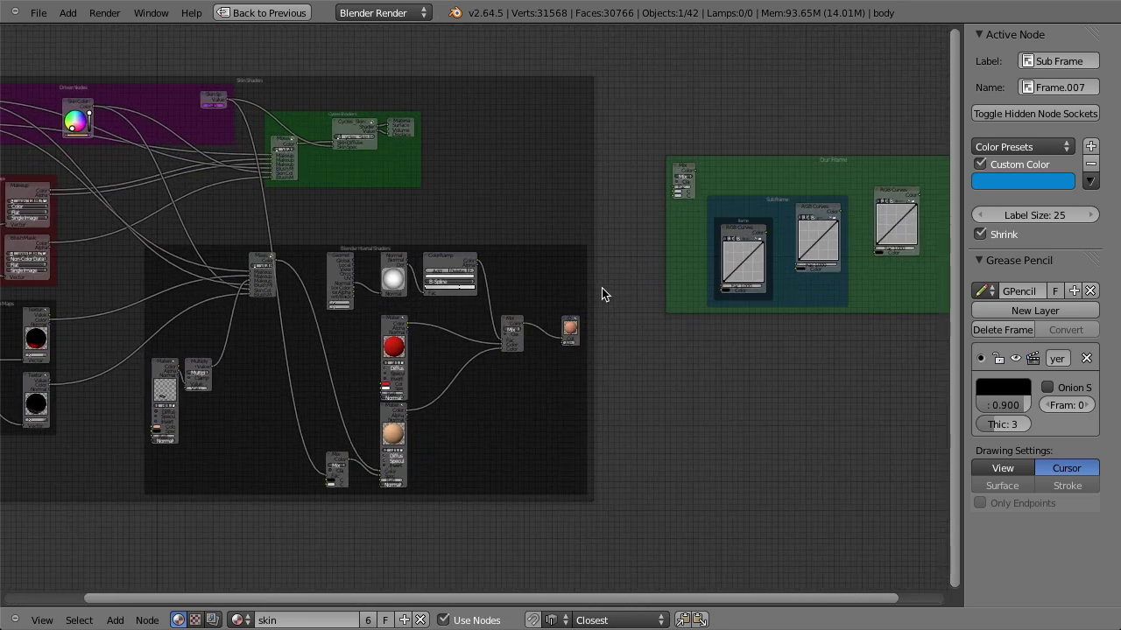
{"action": "middle_click_drag", "start_coordinate": [604, 315], "coordinate": [513, 337]}
{"action": "scroll", "coordinate": [522, 331], "scroll_direction": "up", "scroll_amount": 3}
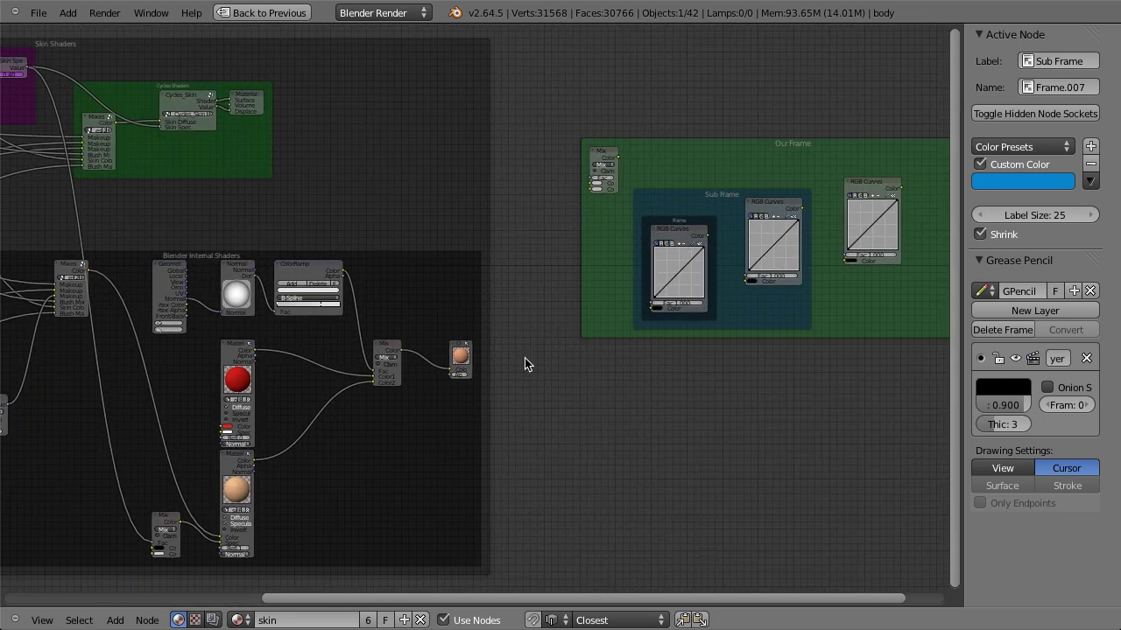
{"action": "scroll", "coordinate": [526, 365], "scroll_direction": "down", "scroll_amount": 1}
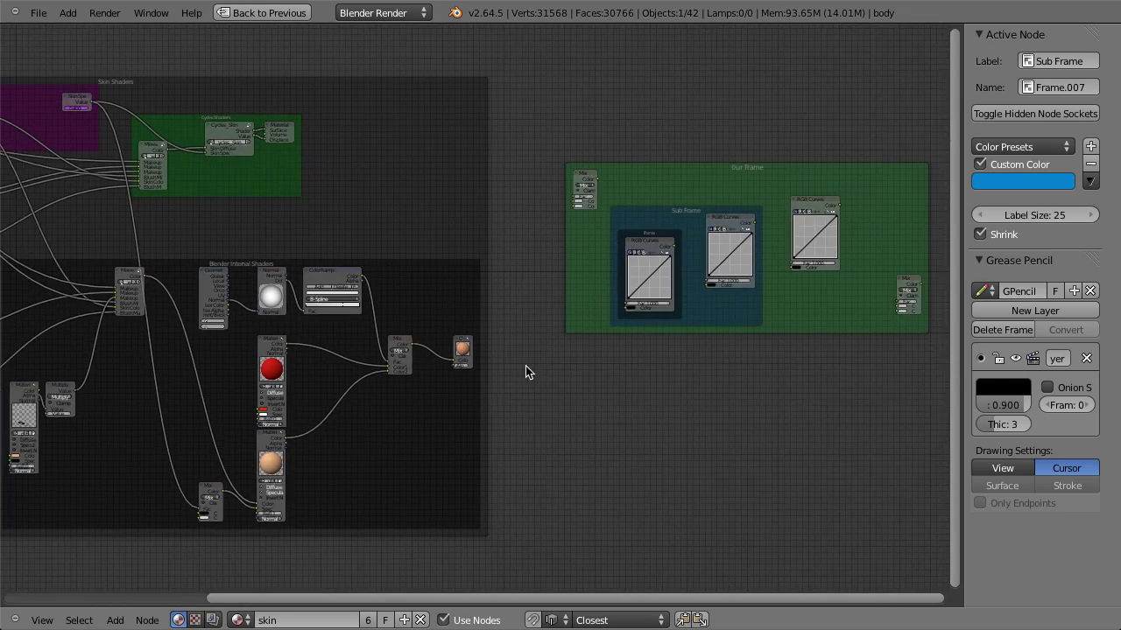
{"action": "left_click", "coordinate": [713, 172]}
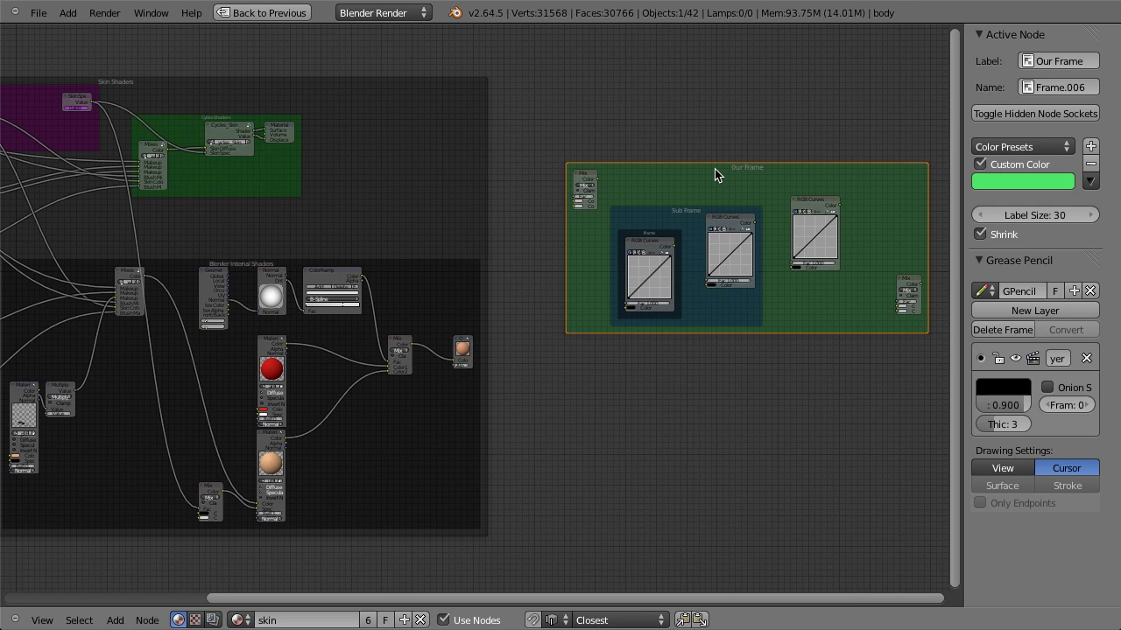
{"action": "scroll", "coordinate": [650, 210], "scroll_direction": "down", "scroll_amount": 3}
{"action": "scroll", "coordinate": [640, 219], "scroll_direction": "up", "scroll_amount": 3}
{"action": "scroll", "coordinate": [651, 275], "scroll_direction": "down", "scroll_amount": 1}
{"action": "middle_click_drag", "start_coordinate": [368, 262], "coordinate": [517, 242]}
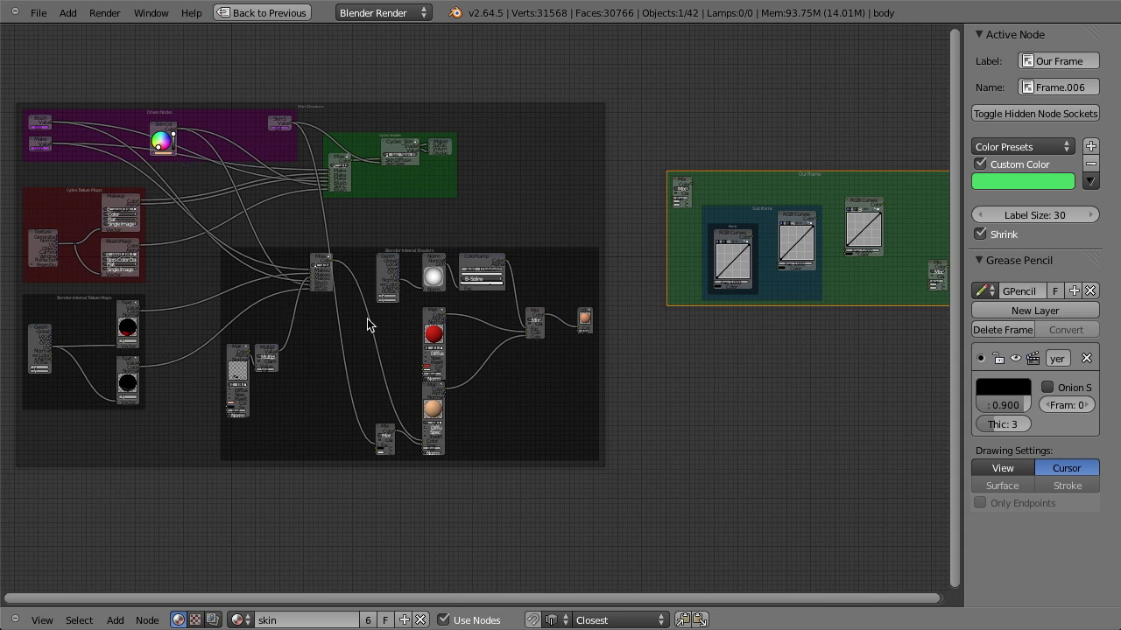
- Open and close the Cycles_Skin node group and the Mixes node group inside the Cycles Shaders frame to view their contents
{"action": "scroll", "coordinate": [367, 228], "scroll_direction": "up", "scroll_amount": 3}
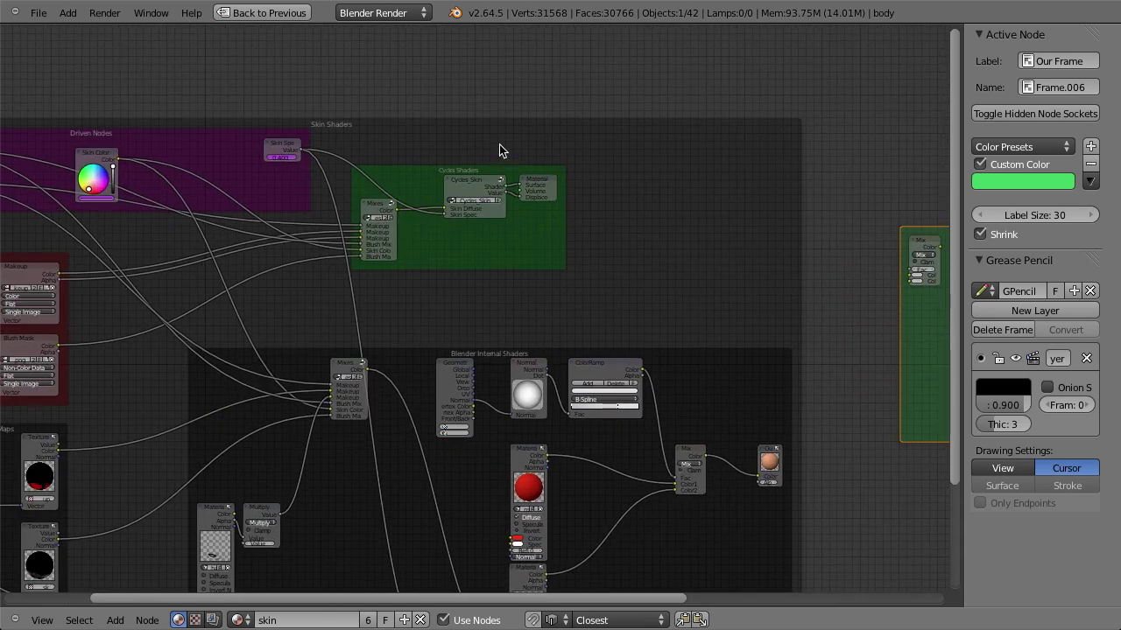
{"action": "left_click", "coordinate": [469, 187]}
{"action": "key", "text": "Tab"}
{"action": "key", "text": "Tab"}
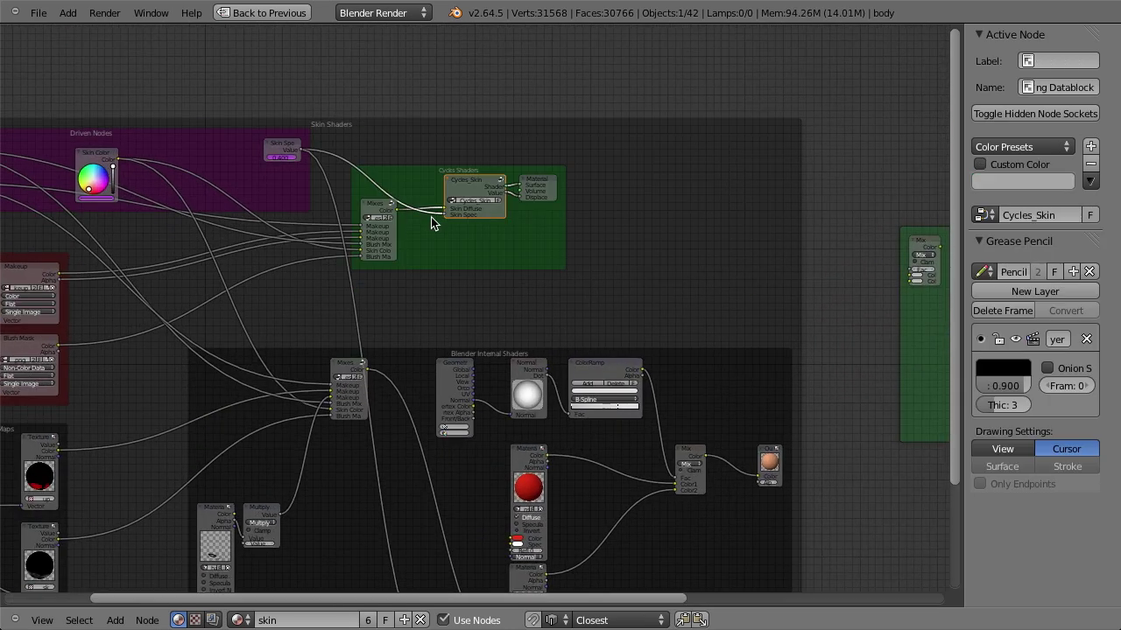
{"action": "left_click", "coordinate": [381, 214]}
{"action": "key", "text": "Tab"}
{"action": "key", "text": "Tab"}
{"action": "scroll", "coordinate": [418, 325], "scroll_direction": "down", "scroll_amount": 4}
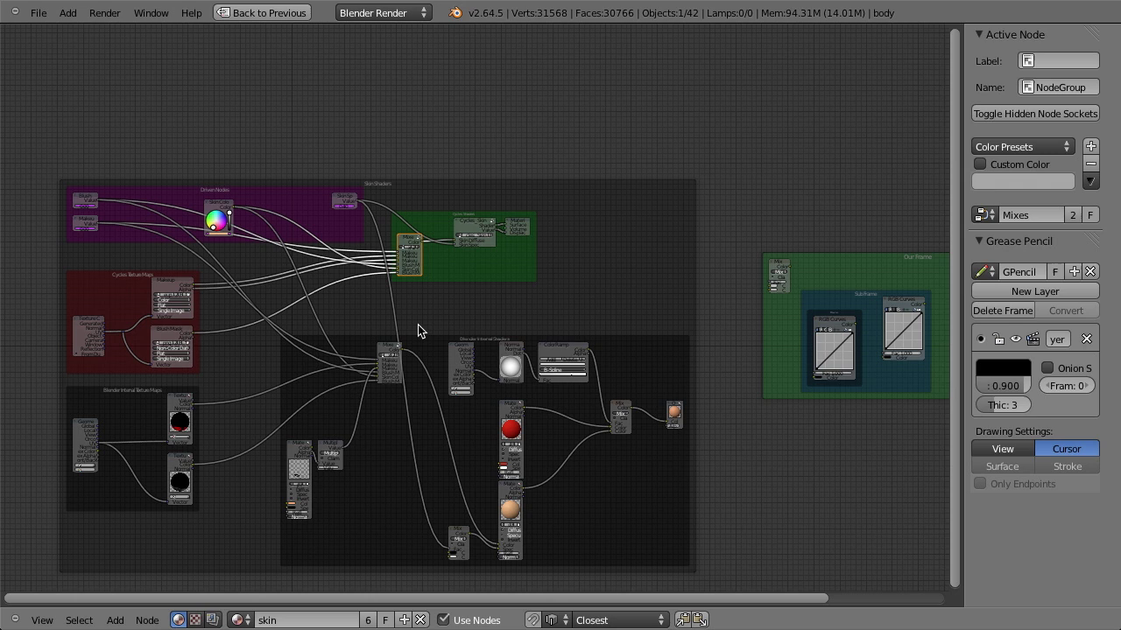
- Clear the selection, review the skin material's frames as a whole, and select Our Frame
{"action": "key", "text": "a"}
{"action": "middle_click_drag", "start_coordinate": [567, 305], "coordinate": [524, 252]}
{"action": "scroll", "coordinate": [555, 265], "scroll_direction": "down", "scroll_amount": 3}
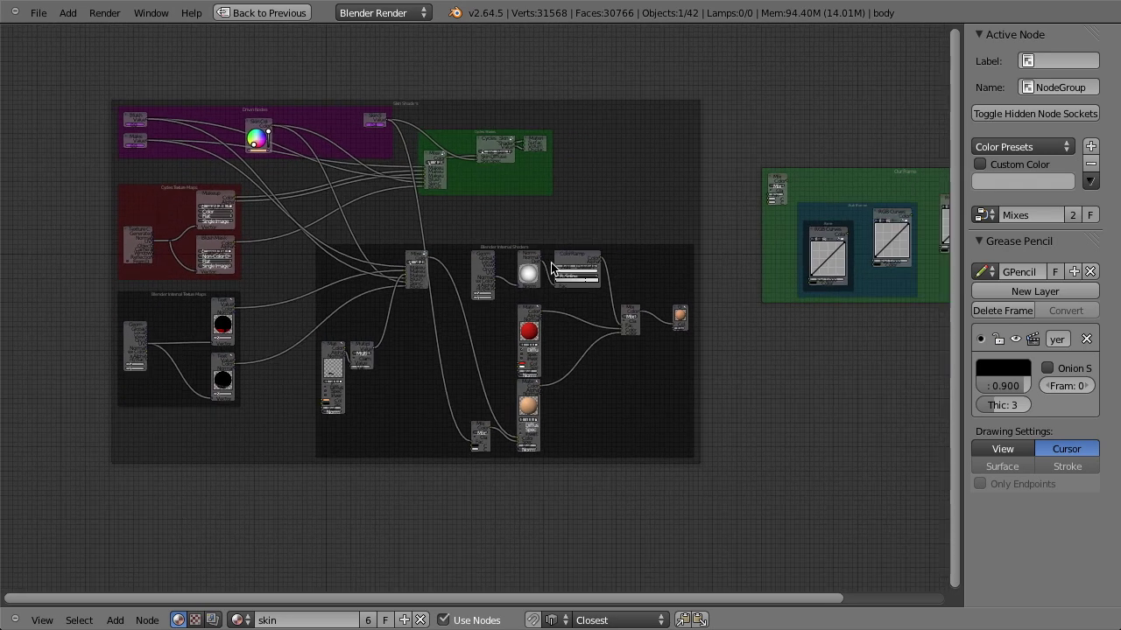
{"action": "middle_click_drag", "start_coordinate": [661, 252], "coordinate": [552, 256]}
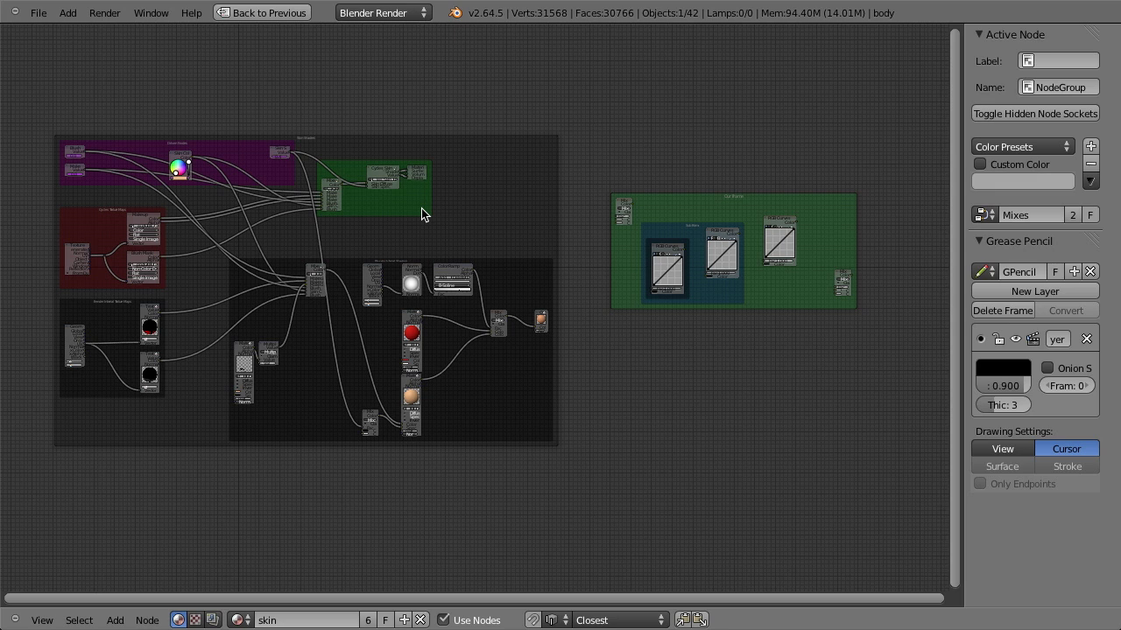
{"action": "scroll", "coordinate": [456, 226], "scroll_direction": "up", "scroll_amount": 2}
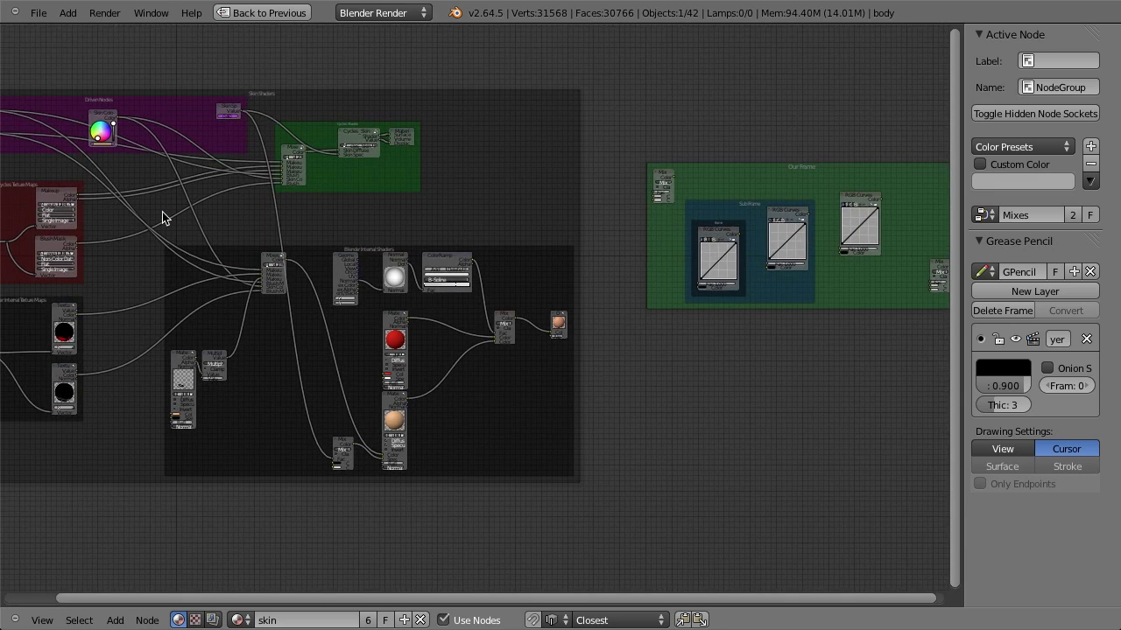
{"action": "left_click", "coordinate": [799, 171]}
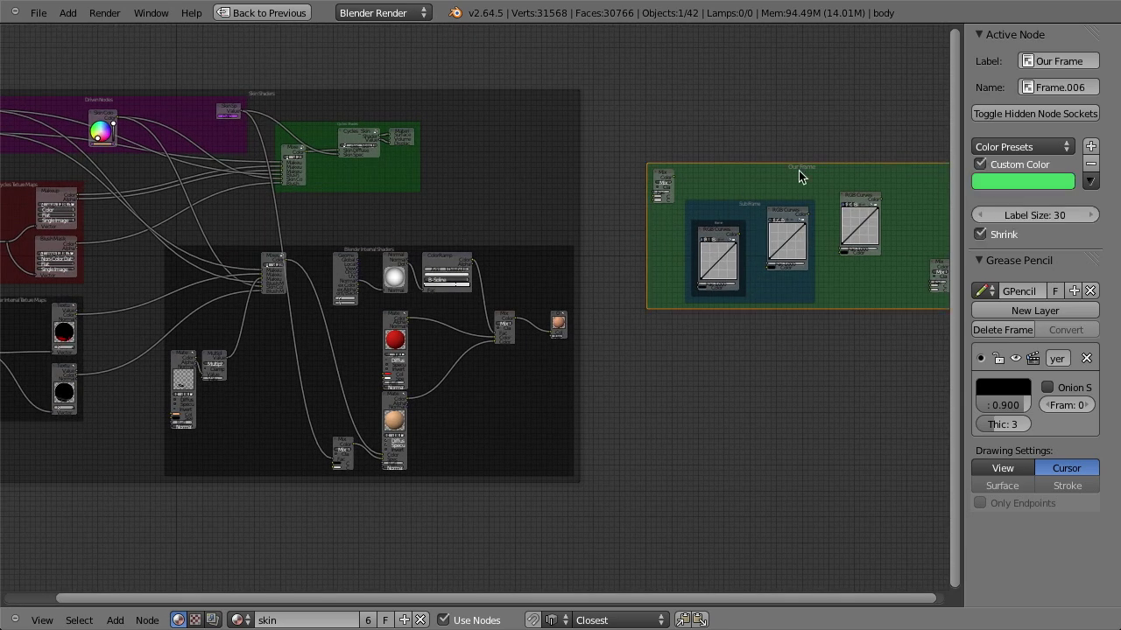